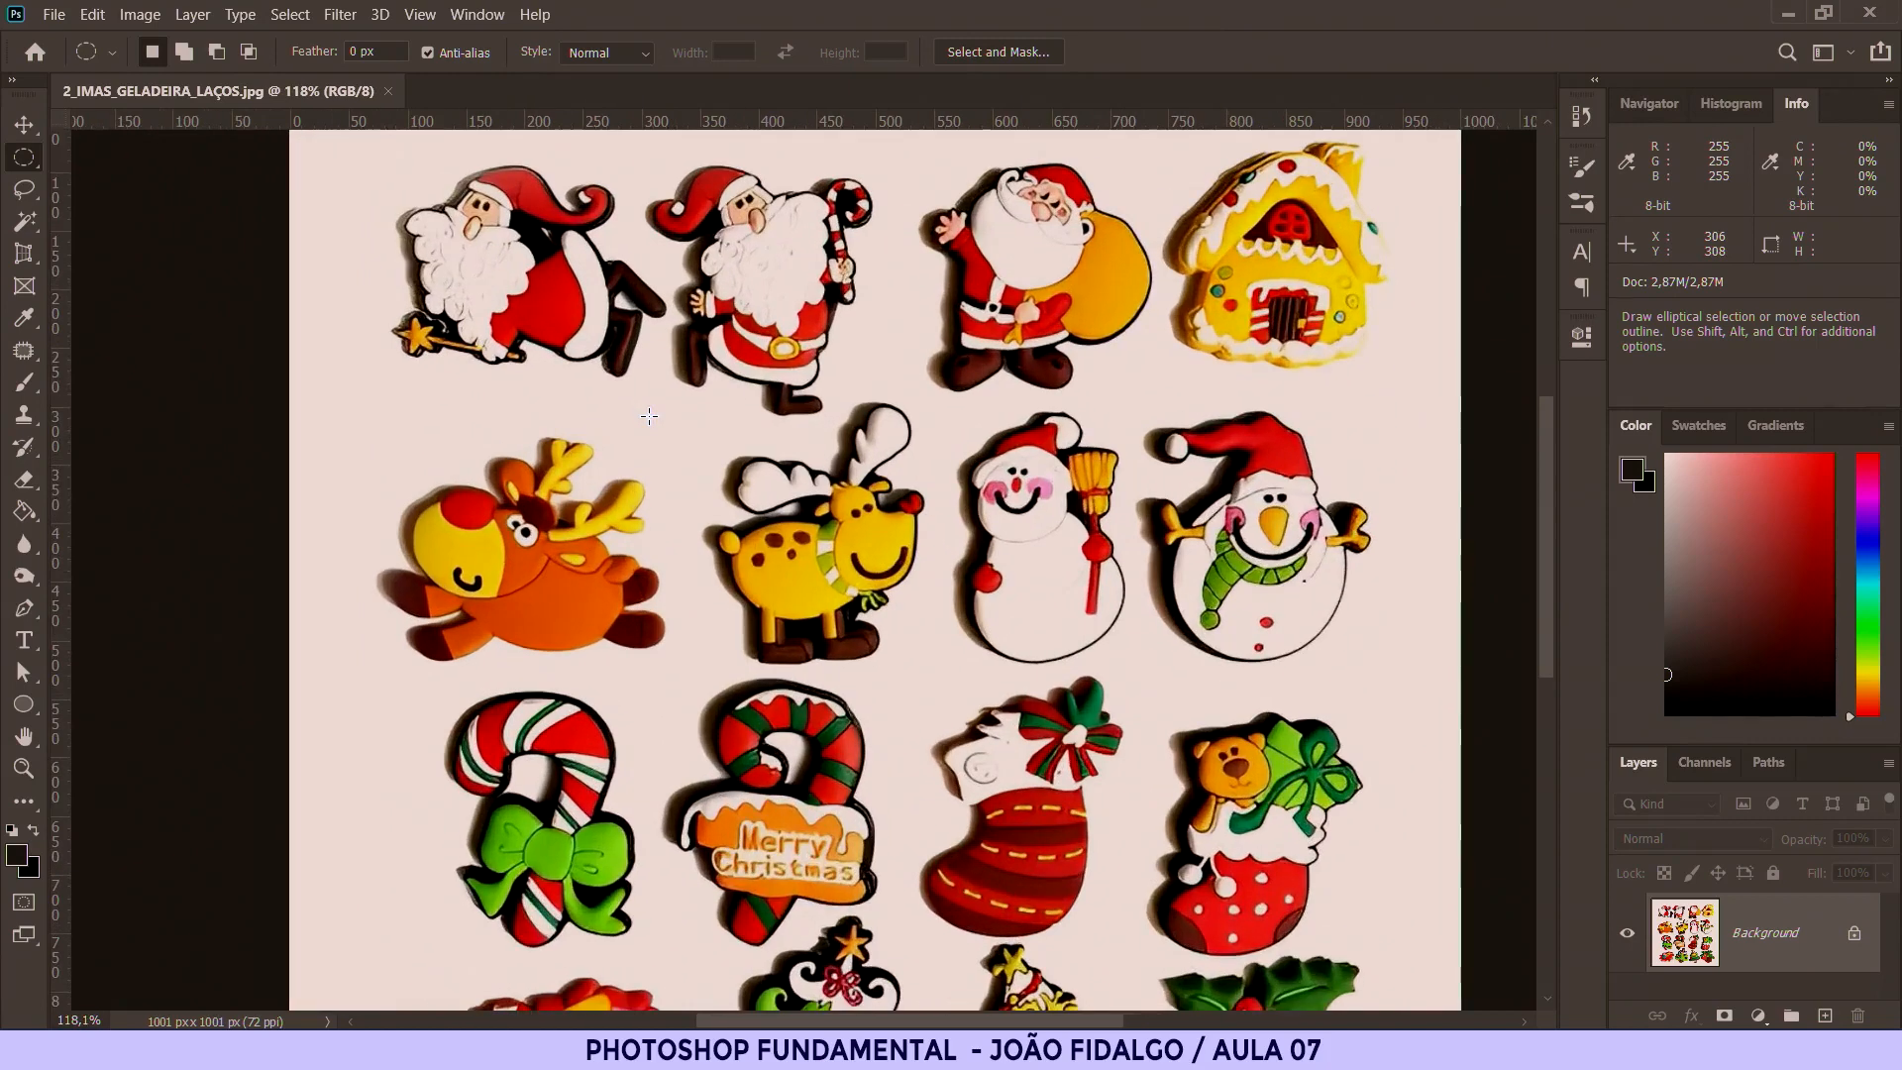
Step: Draw a freehand Lasso selection around the hat, face and upper body of the first Santa in the upper row
key("space")
left_click_drag(664, 319, 691, 429)
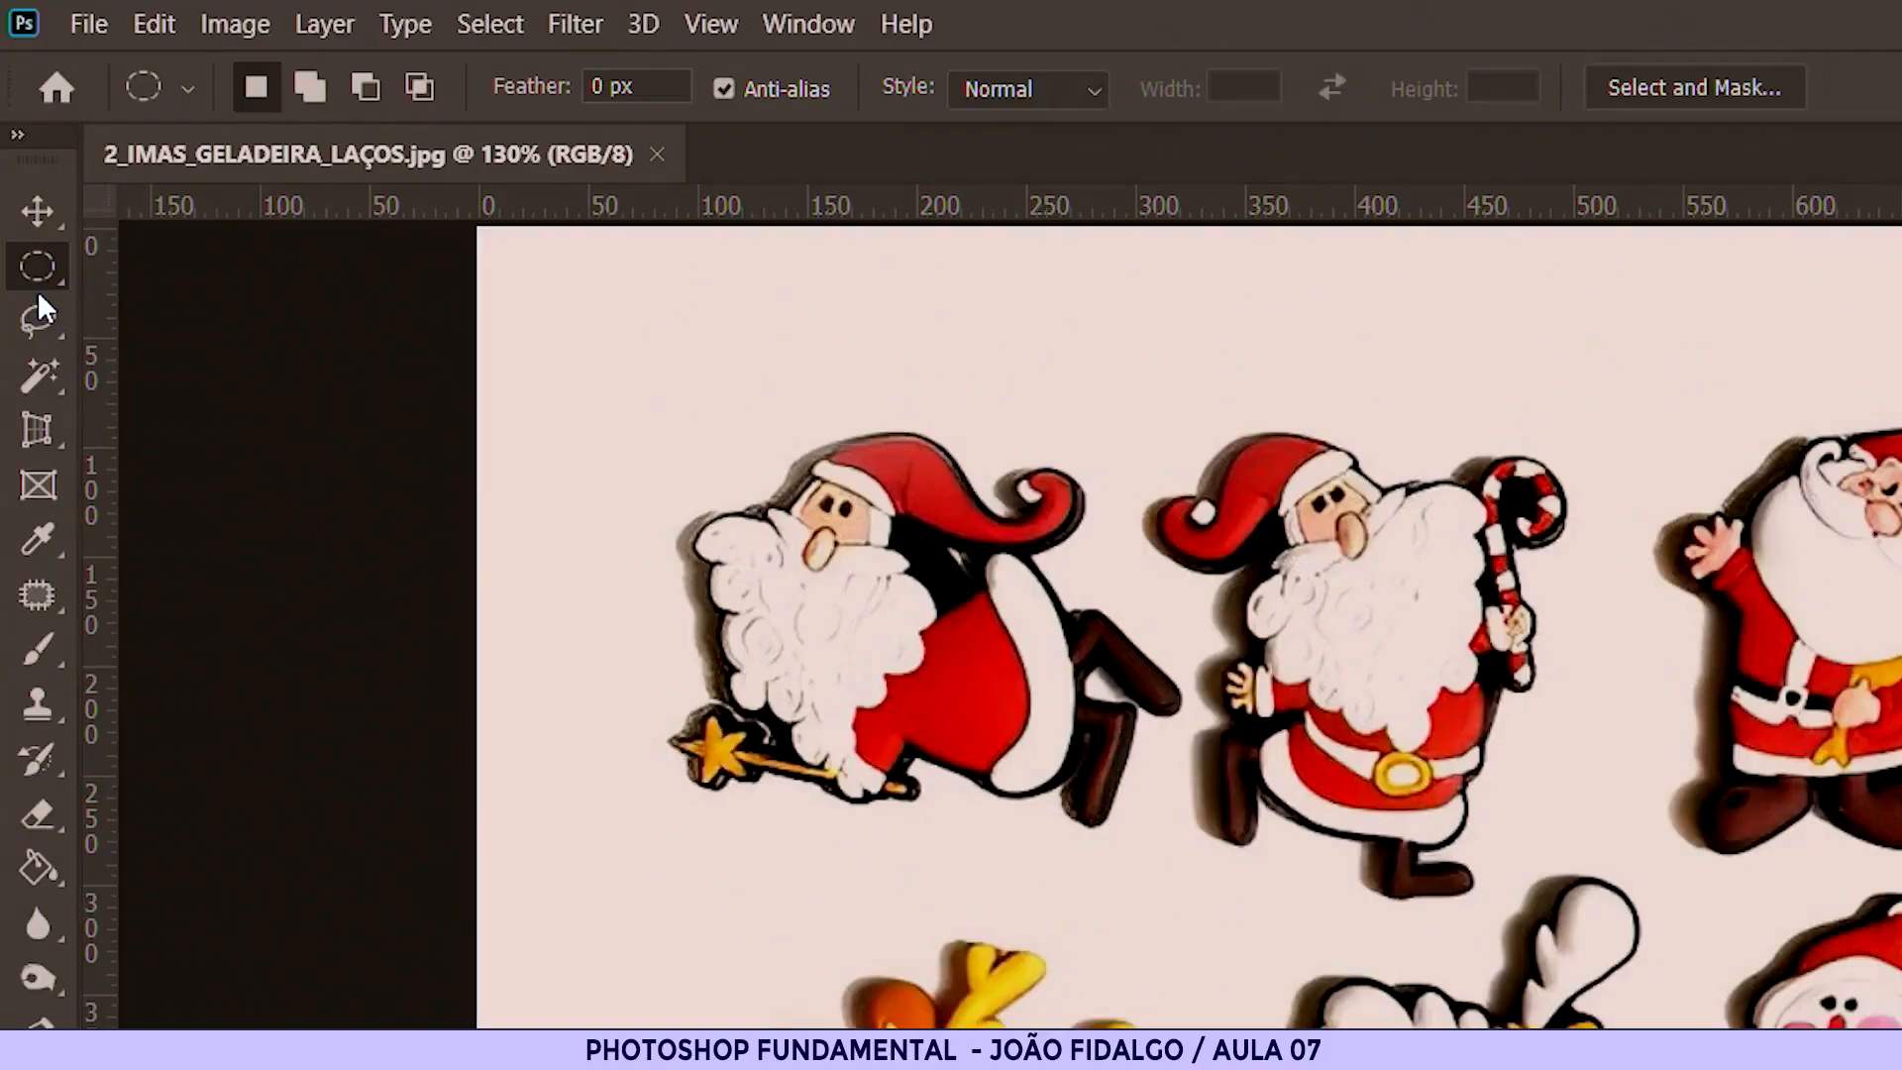
left_click(40, 317)
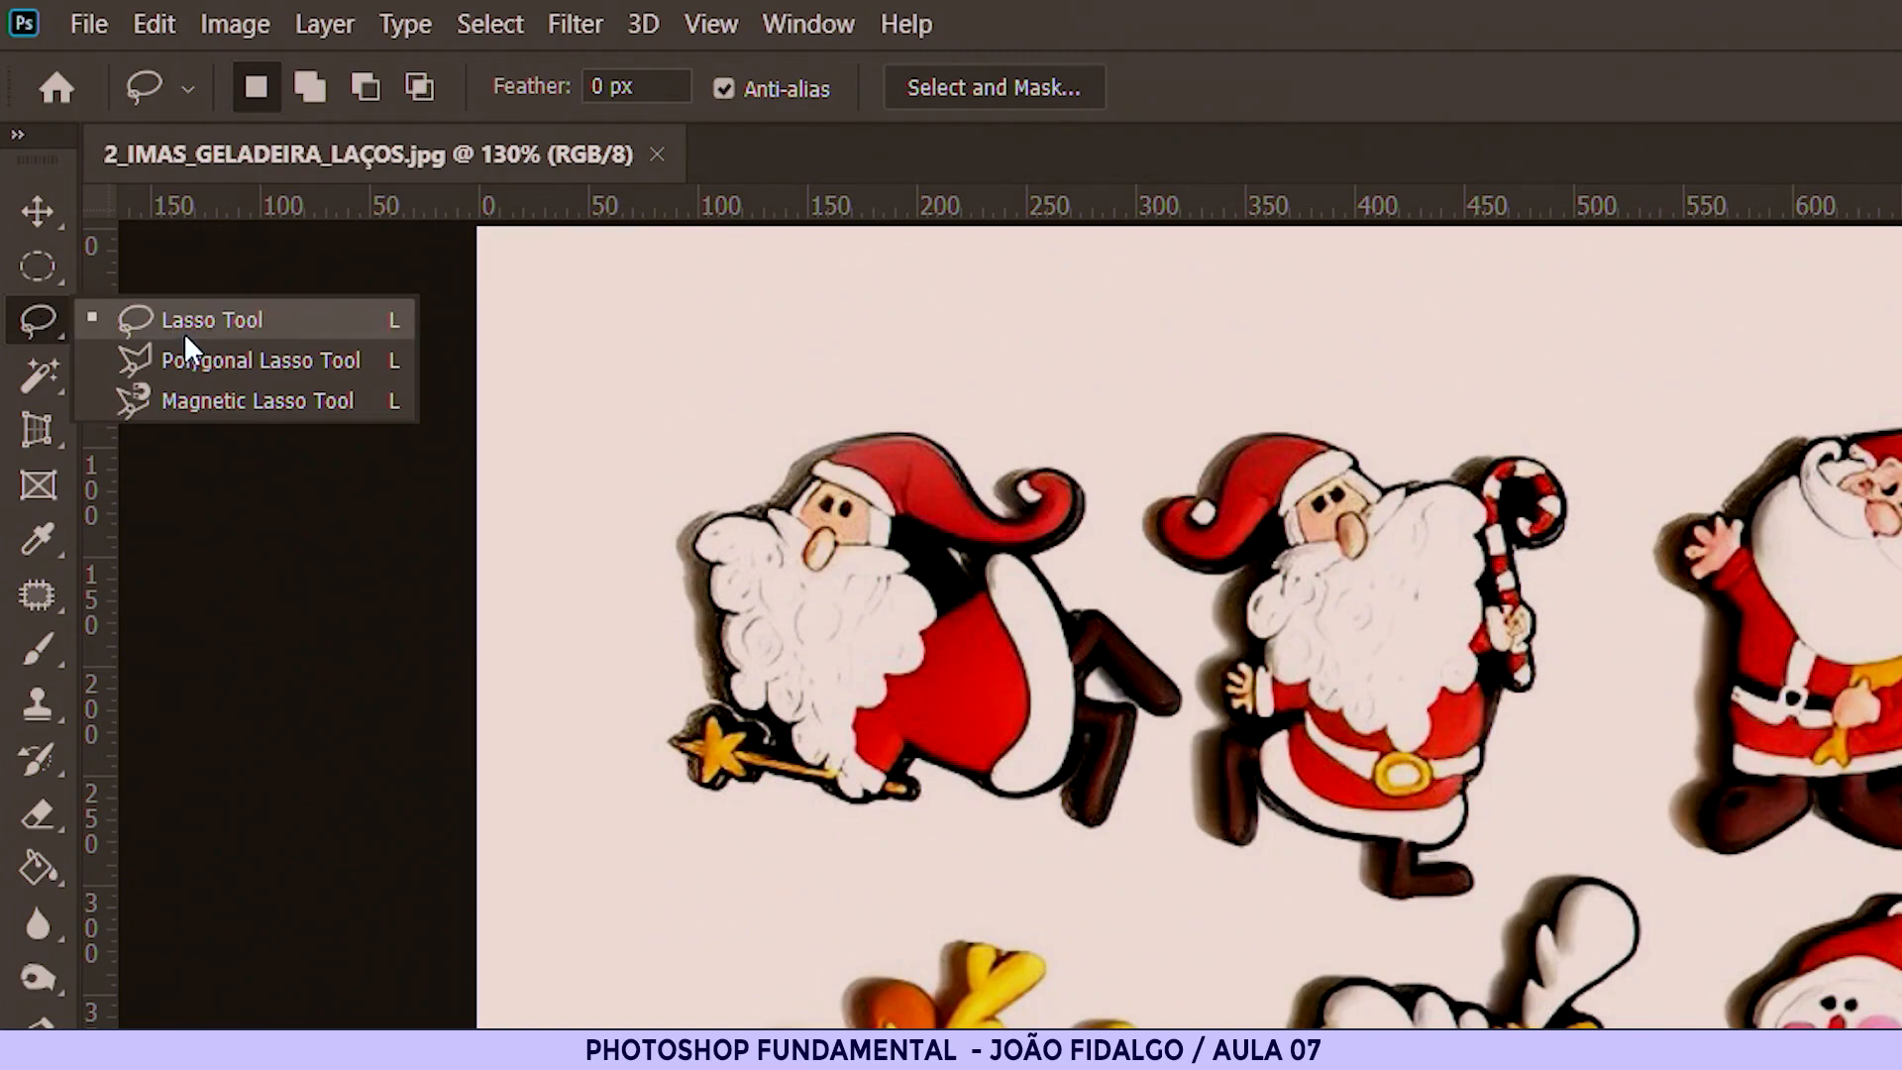
left_click(211, 320)
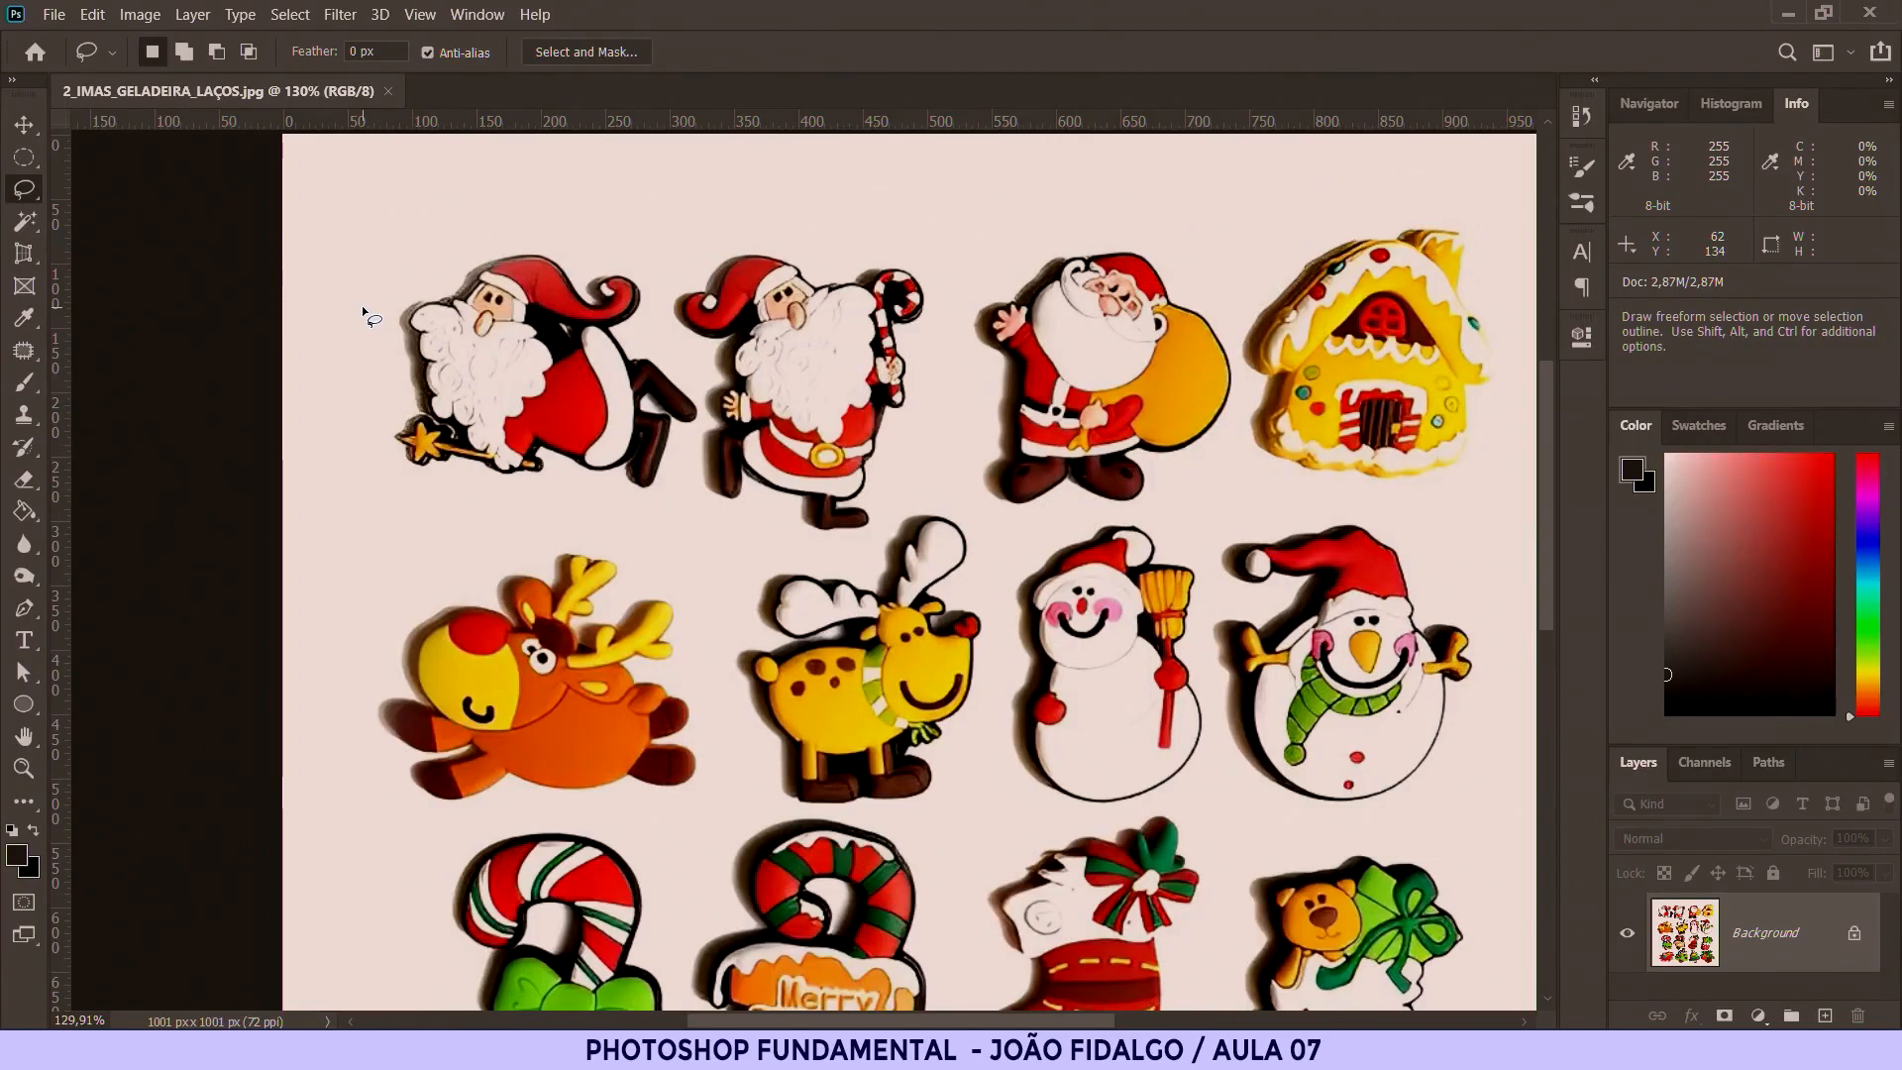
key("ctrl+plus")
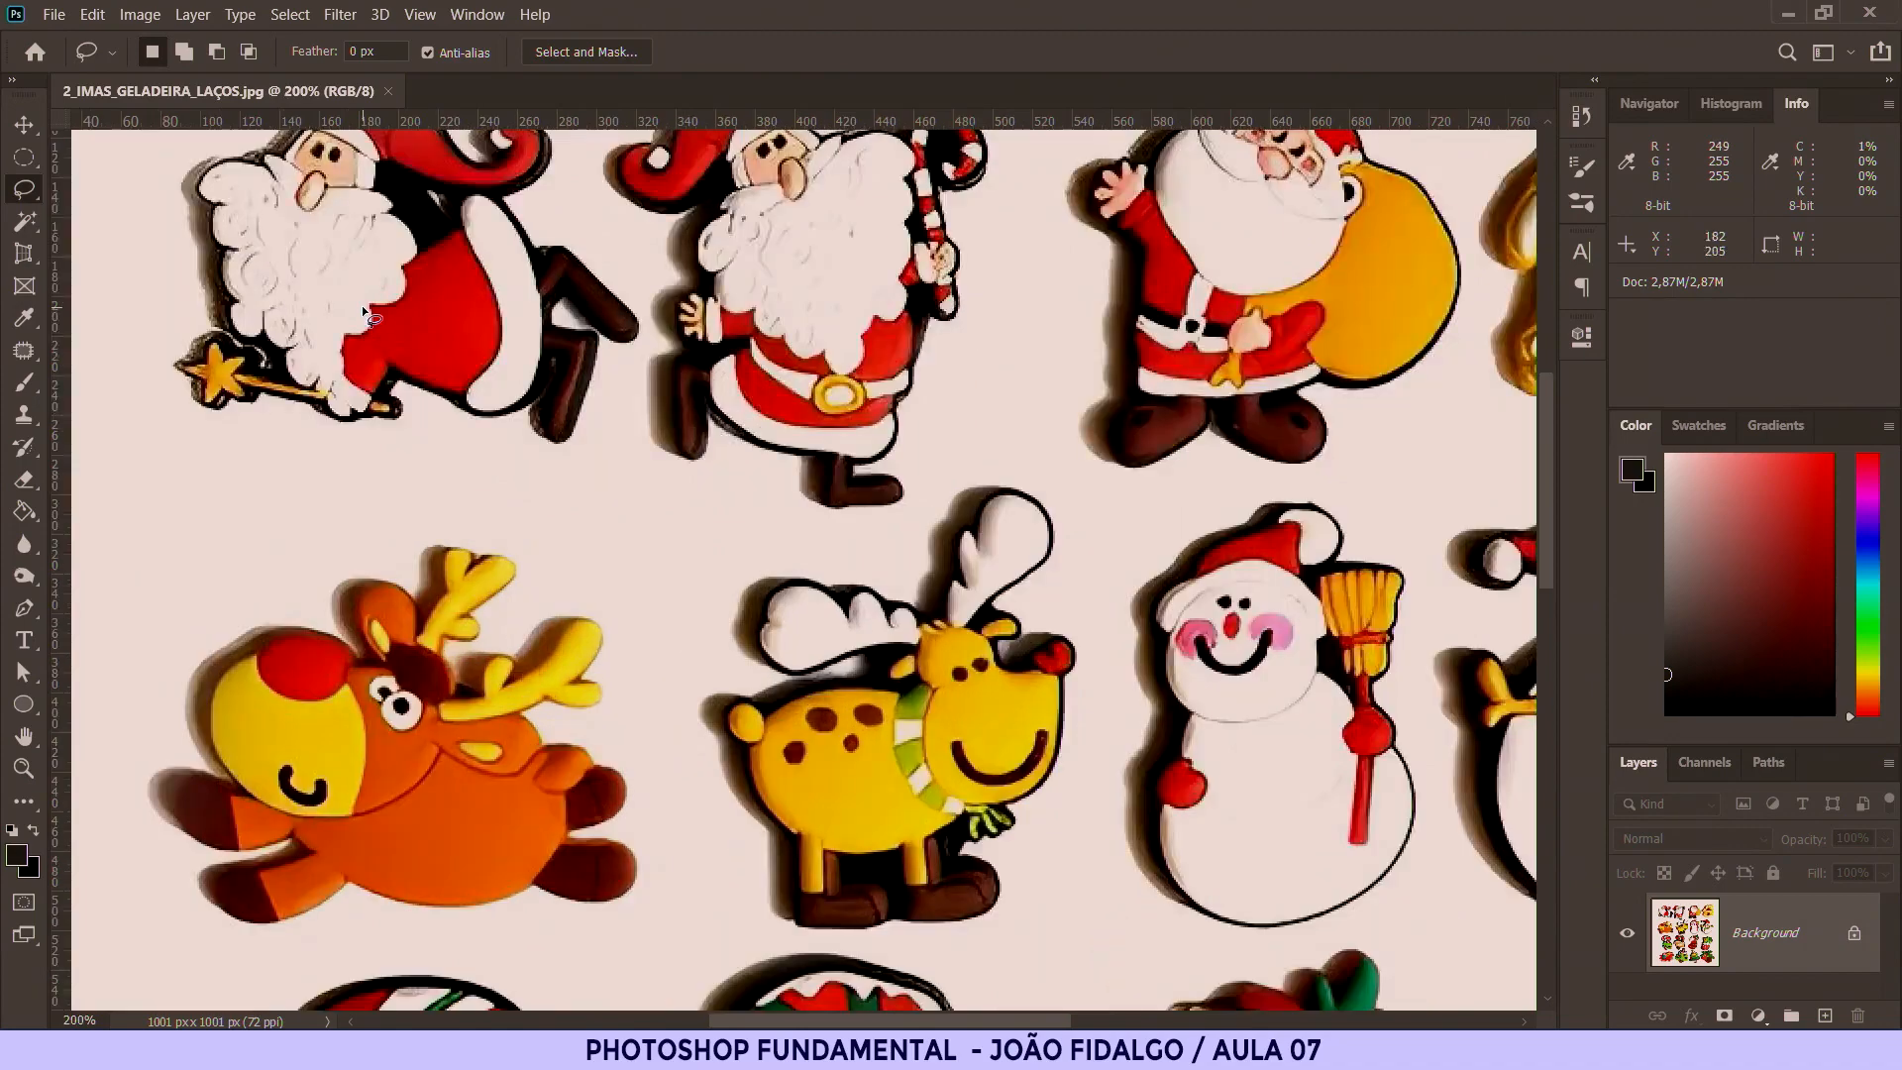
left_click_drag(363, 309, 412, 479)
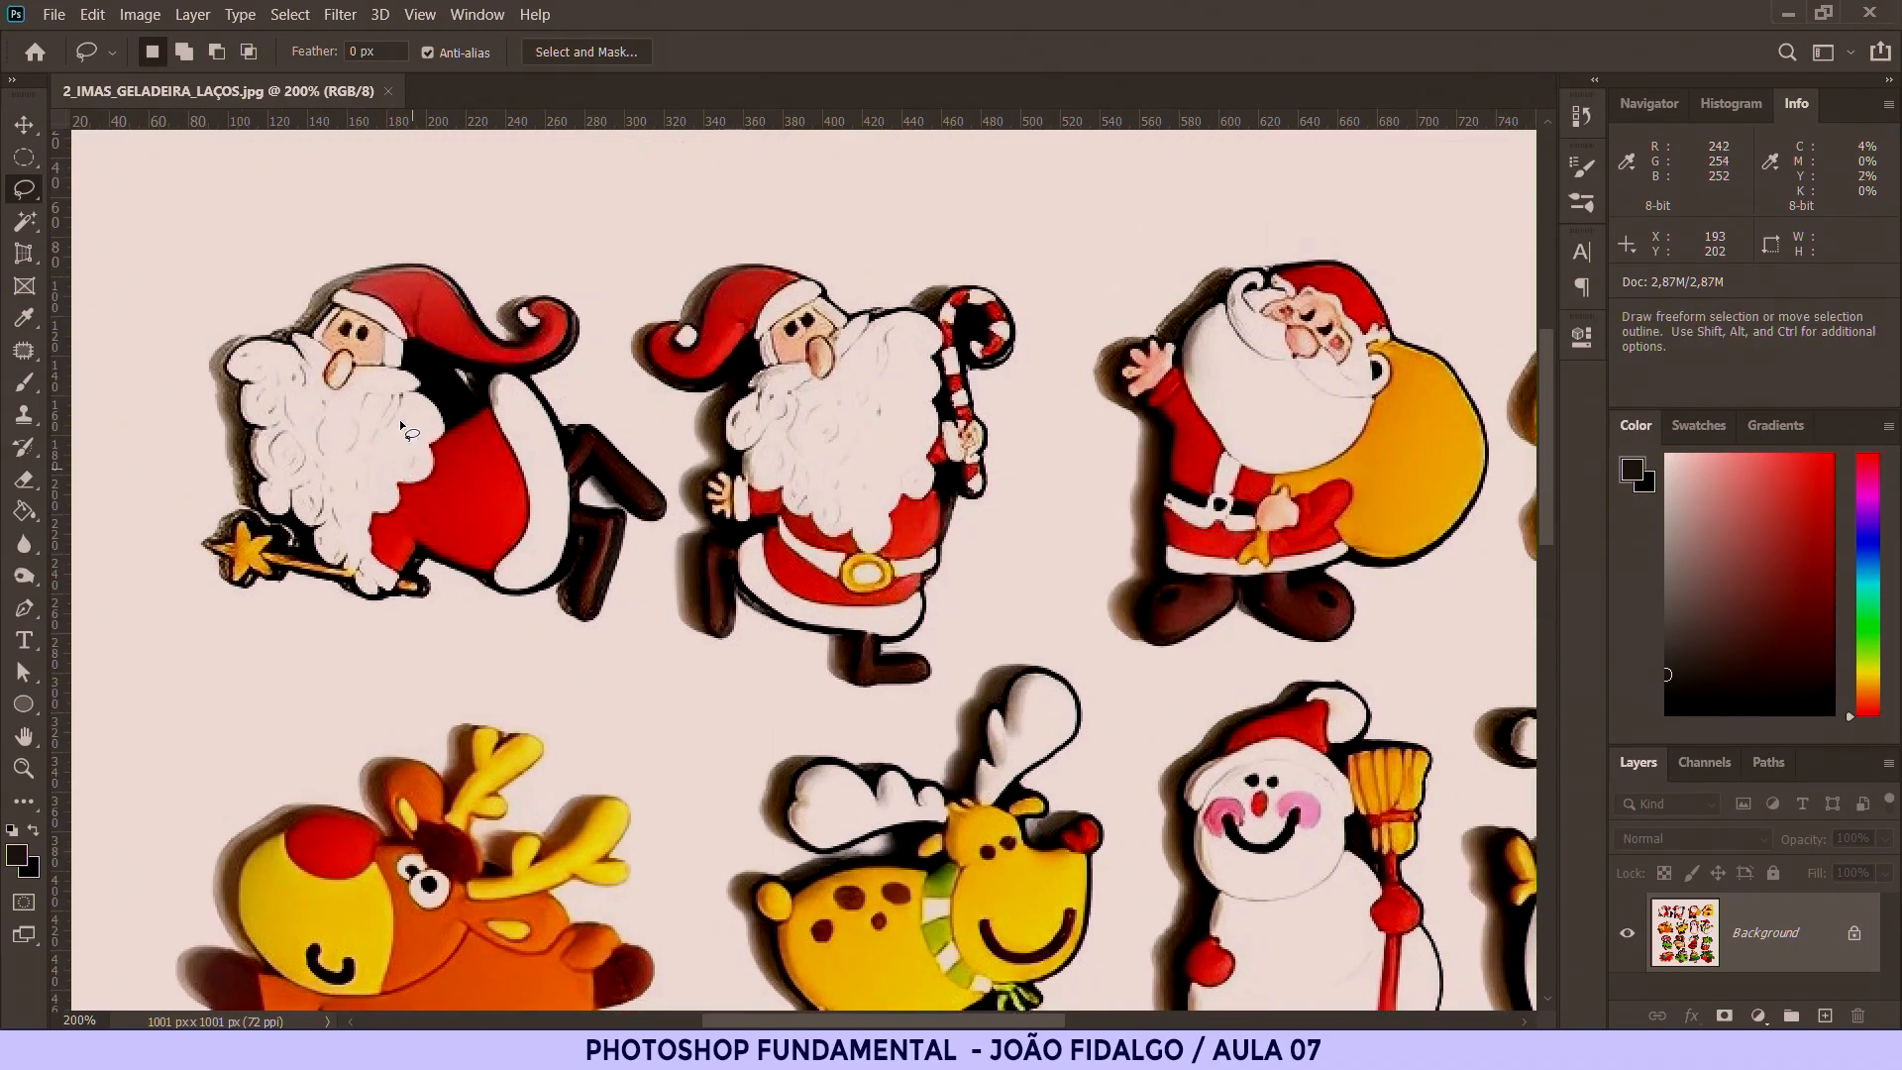
scroll(404, 382, "up", 3)
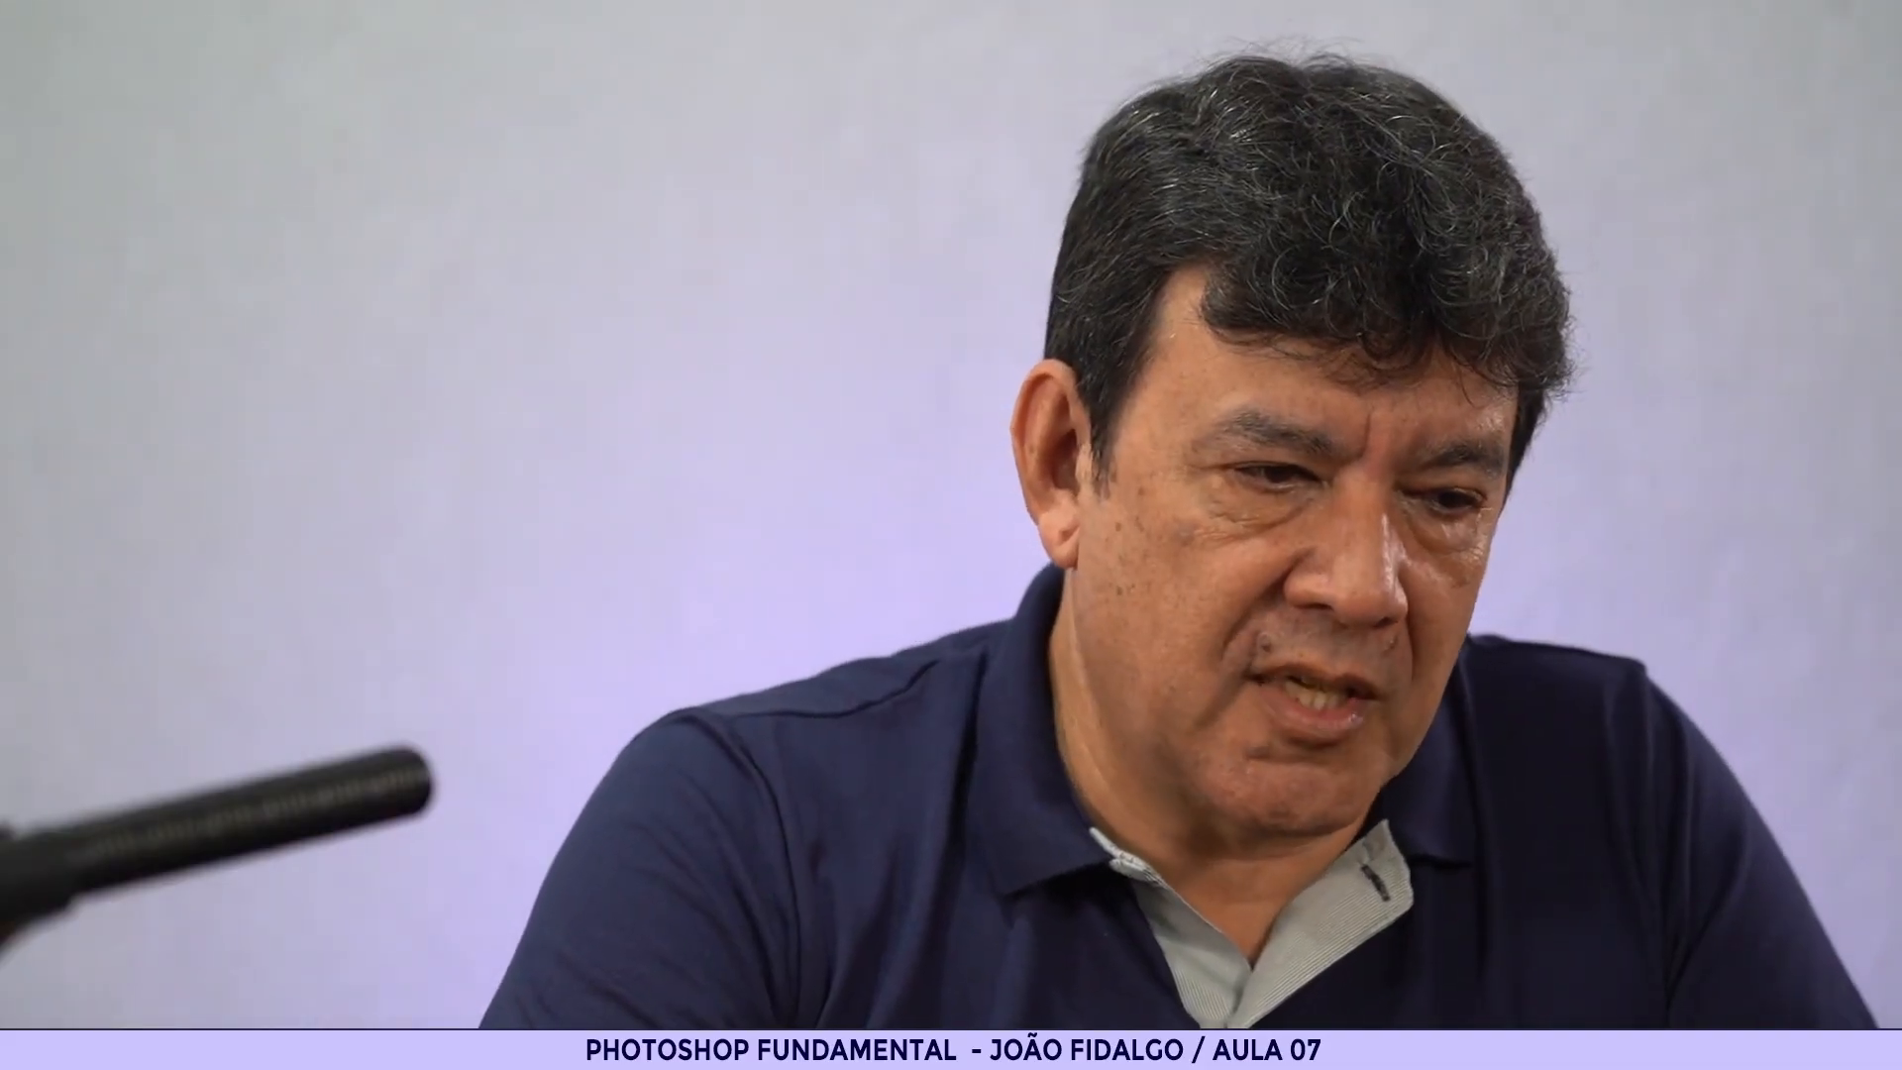
mouse_move(898, 629)
left_mouse_down()
mouse_move(913, 728)
mouse_move(888, 859)
mouse_move(848, 910)
mouse_move(642, 924)
left_mouse_up()
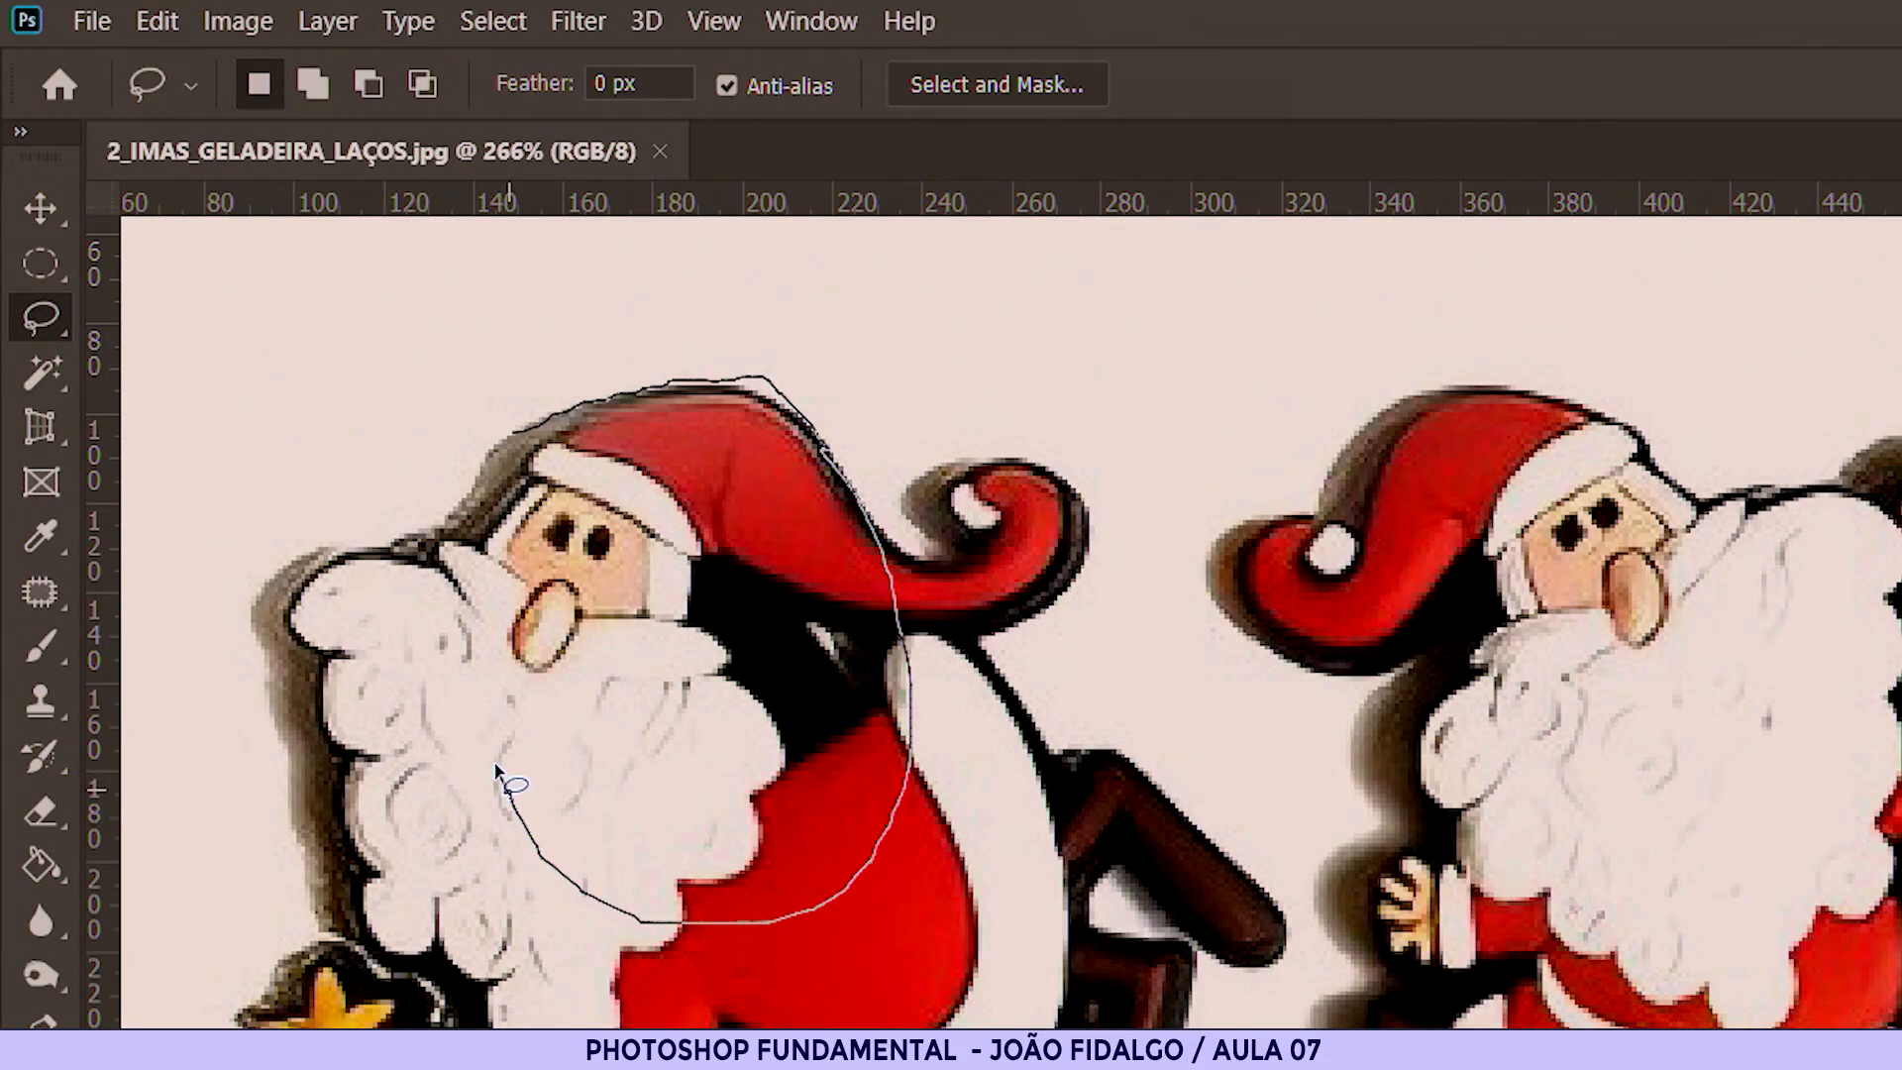
left_click_drag(475, 527, 489, 478)
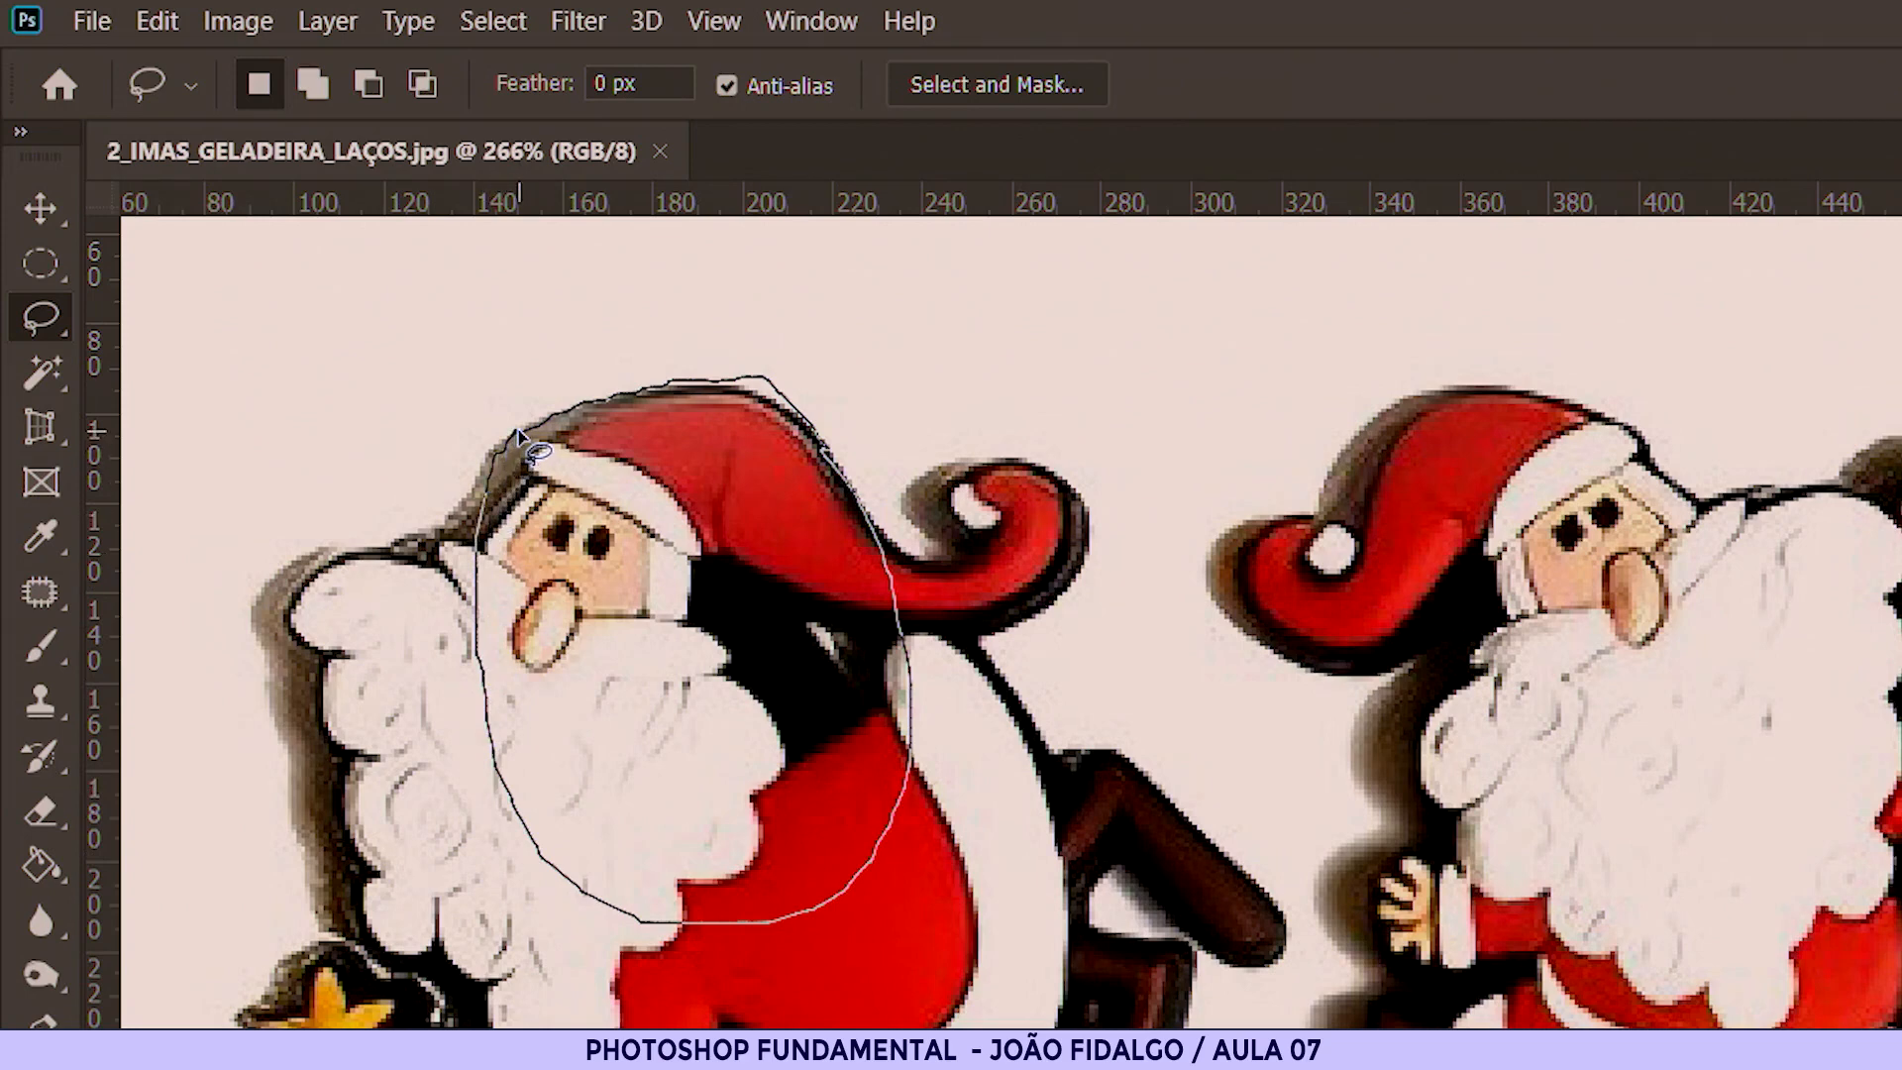
left_click_drag(517, 432, 519, 430)
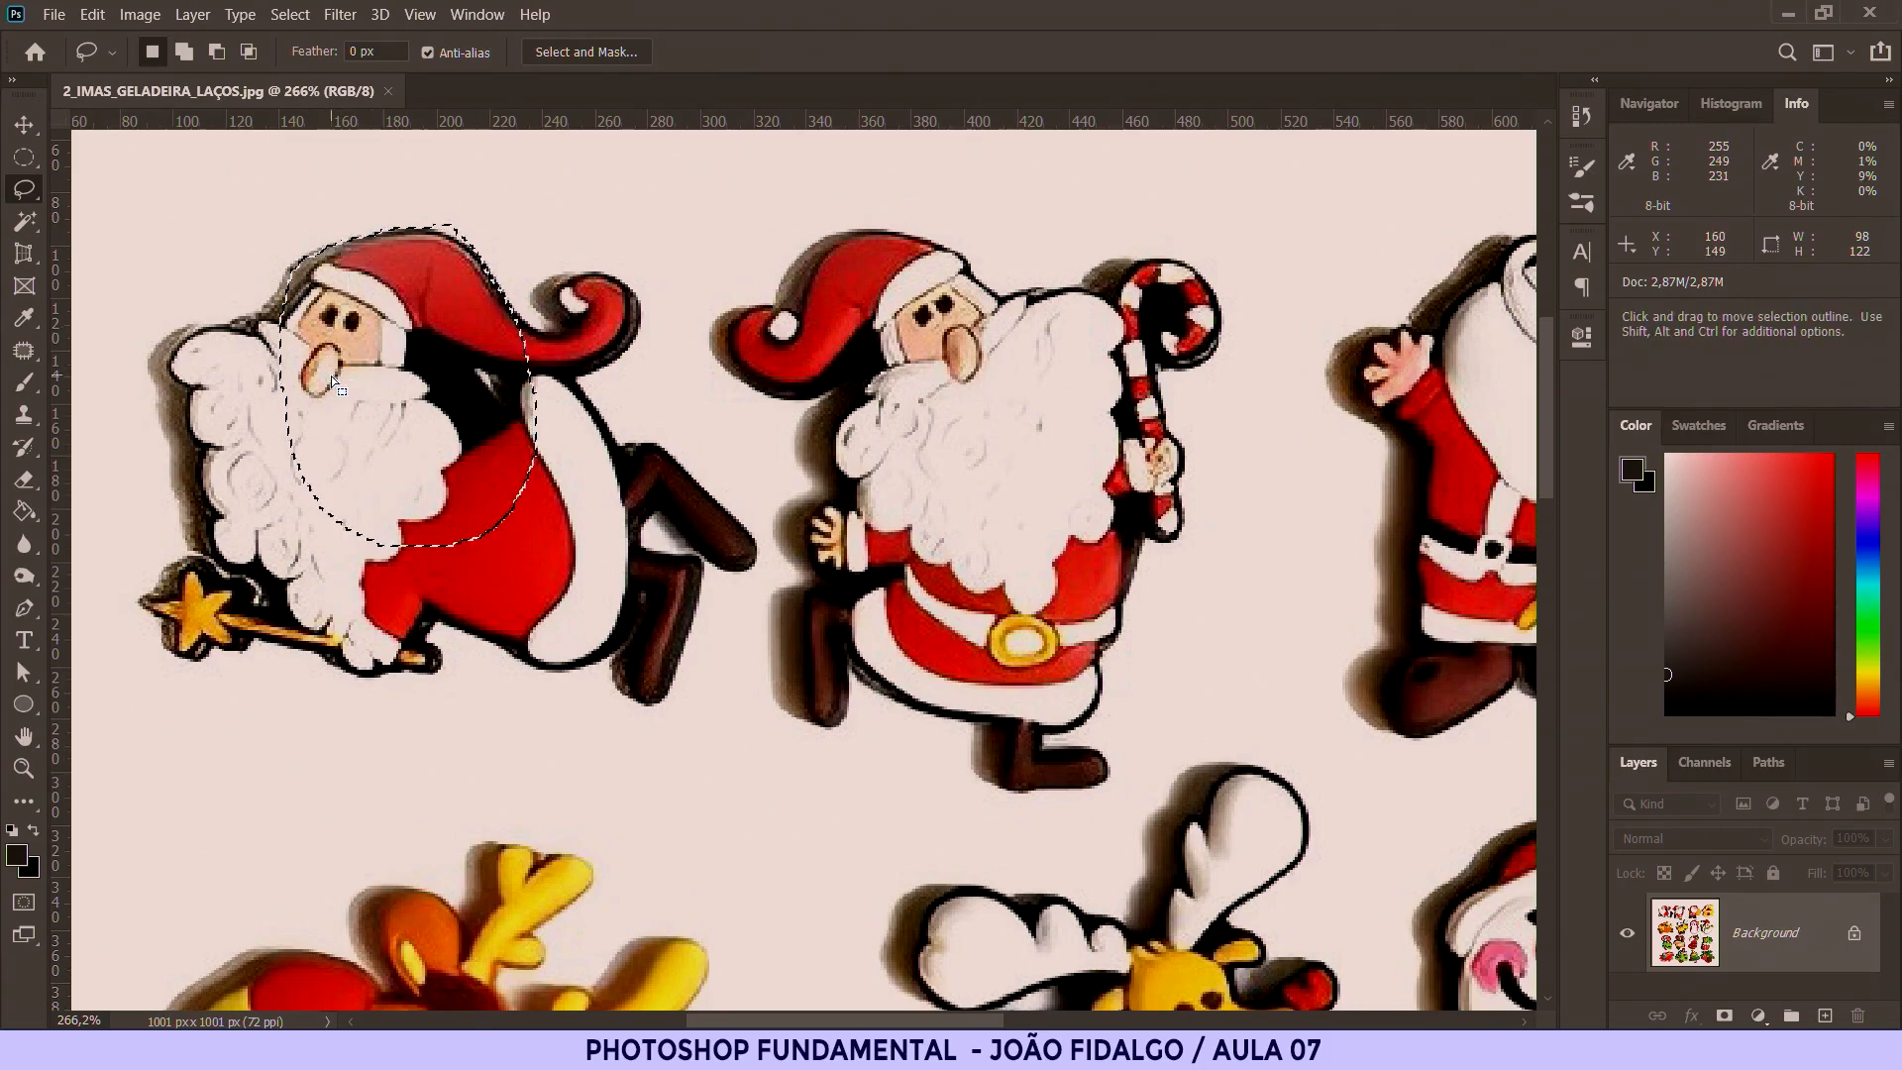
Step: Add the Santa's beard, wand, legs and curled hat tip to the existing Lasso selection using Add to selection
key("ctrl+plus")
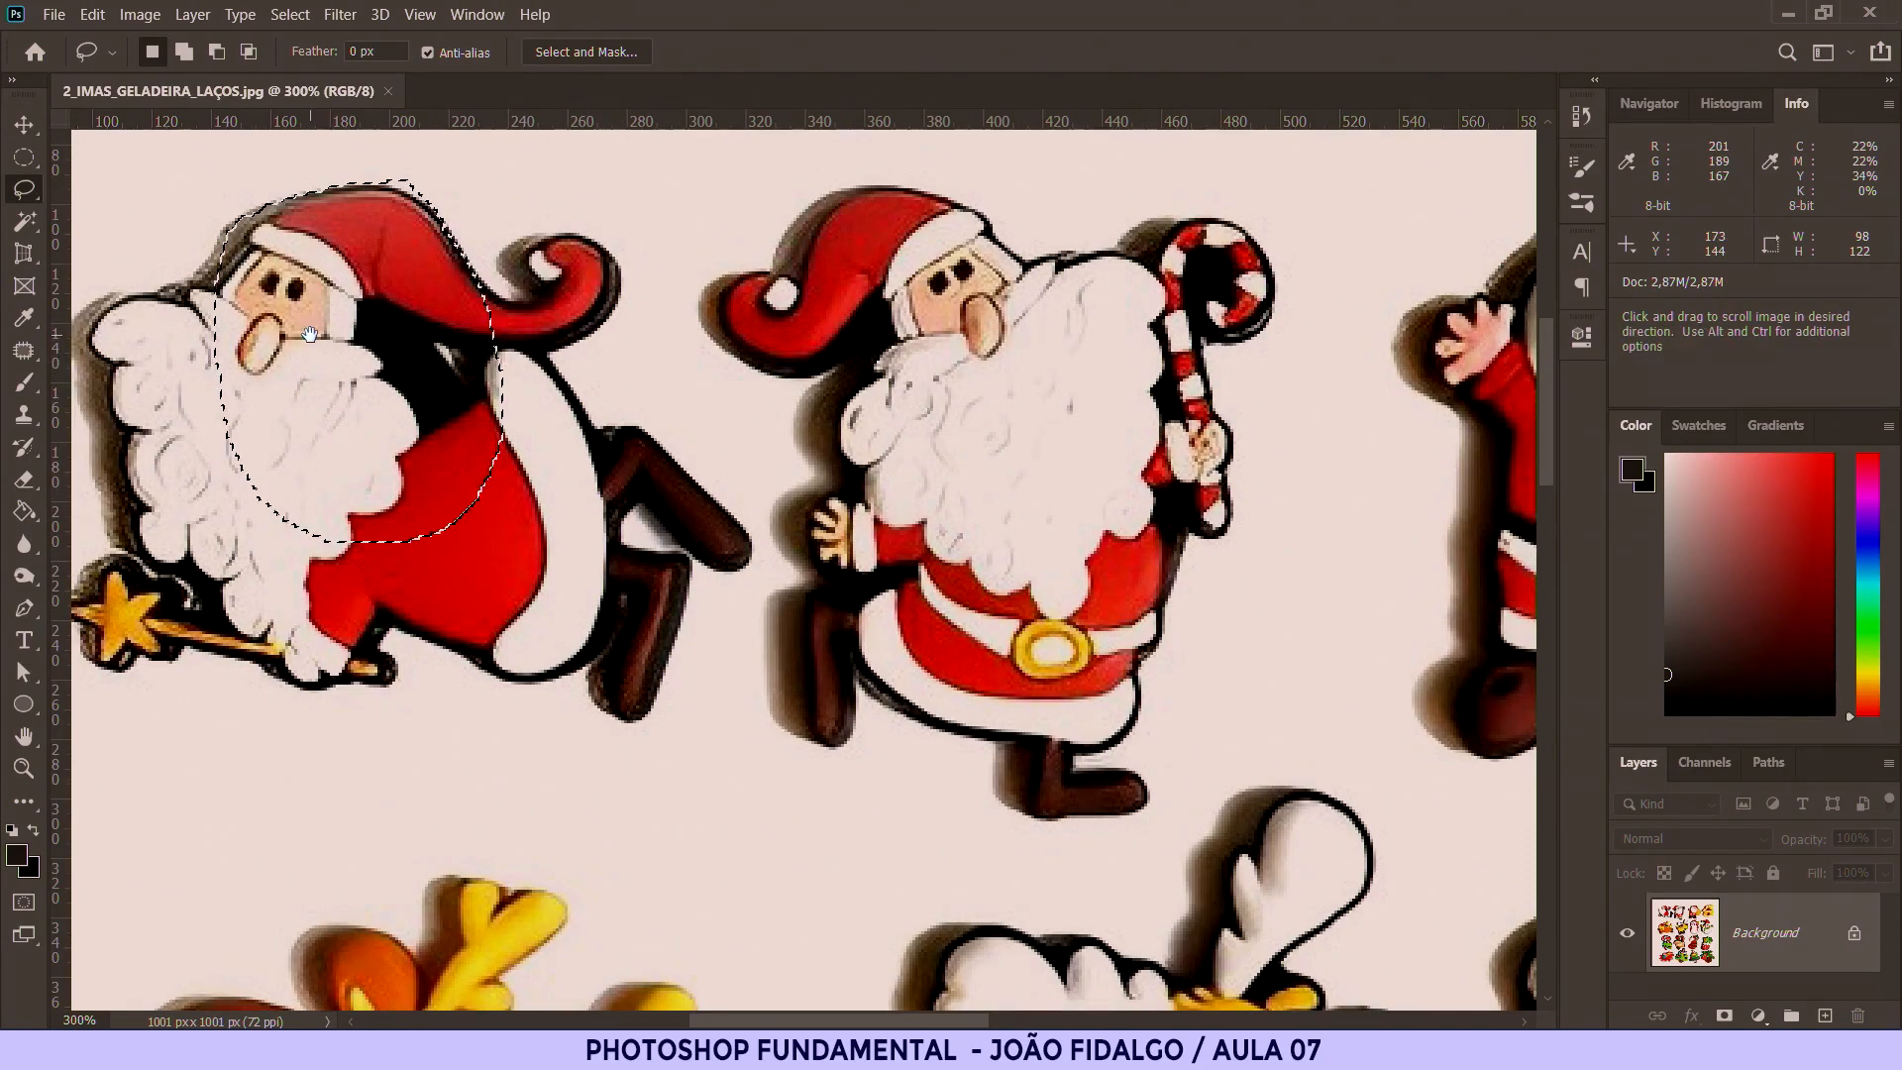
left_click_drag(310, 335, 432, 383)
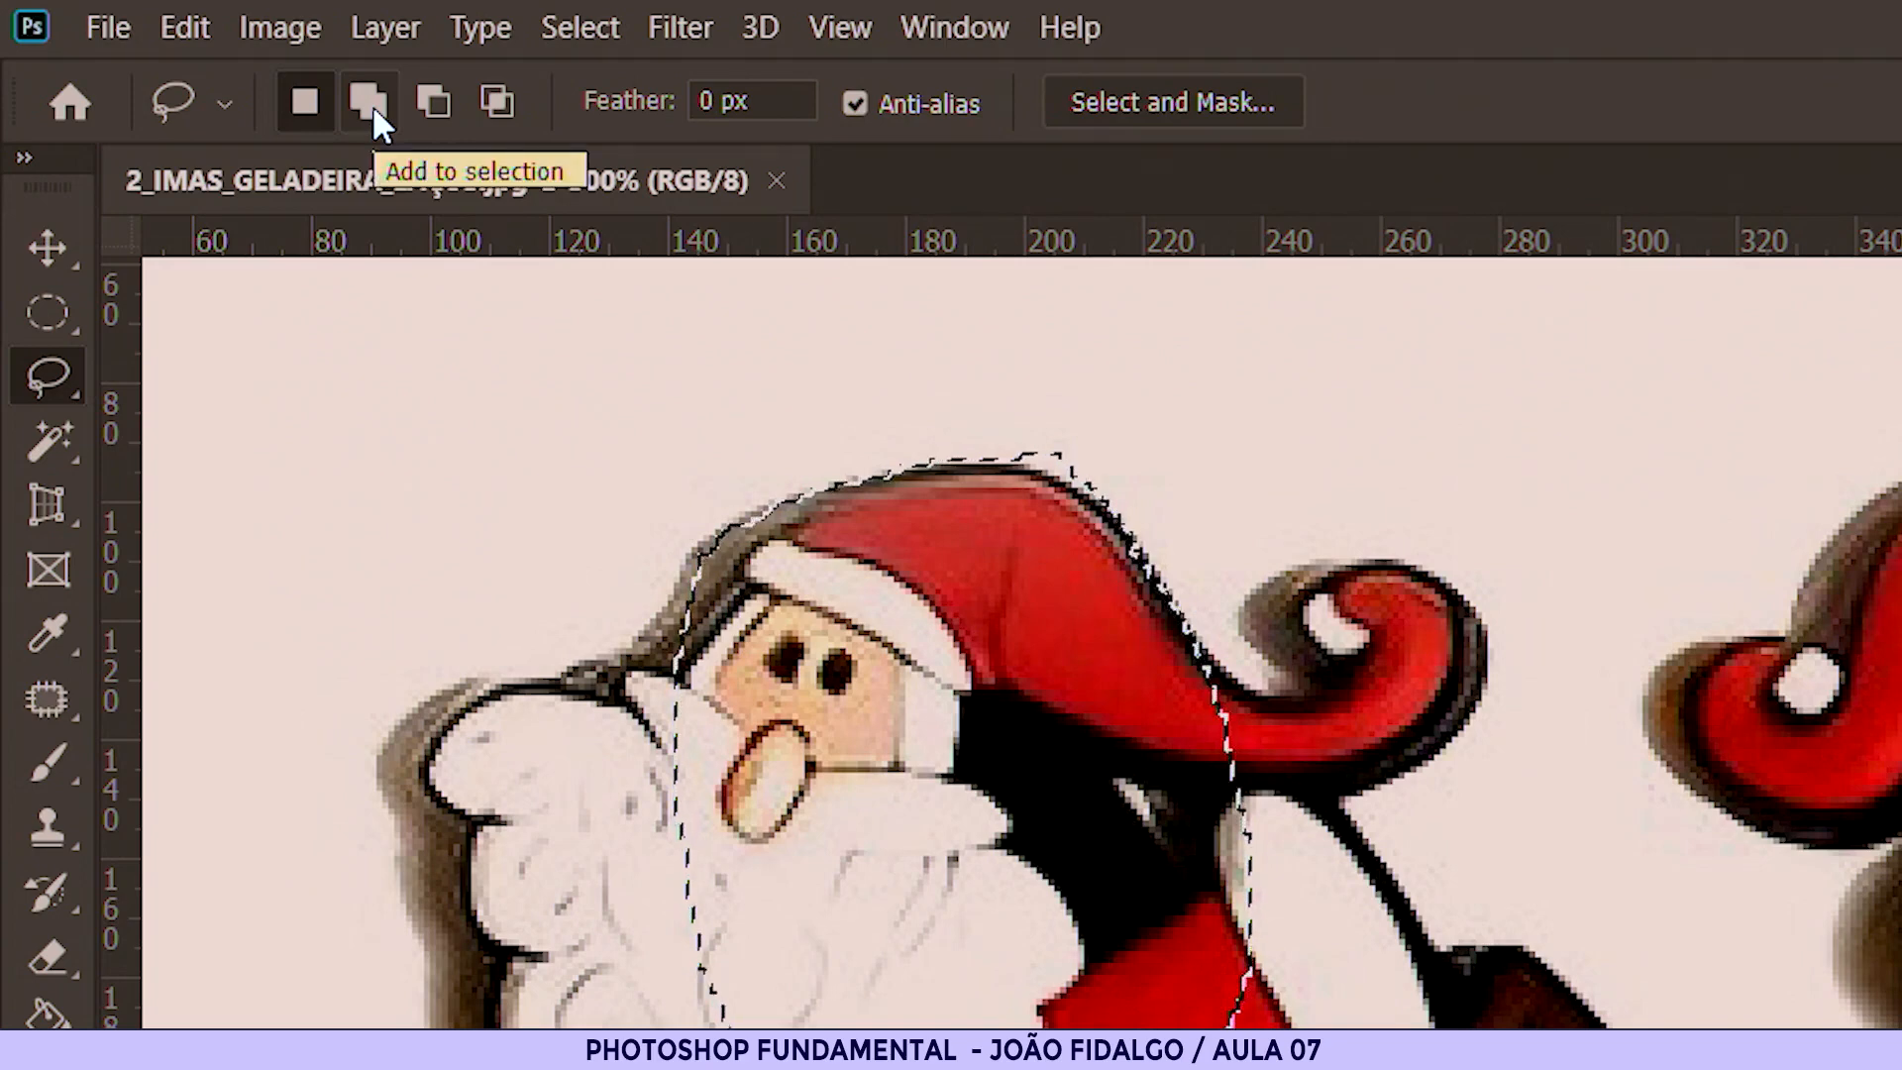
left_click(372, 105)
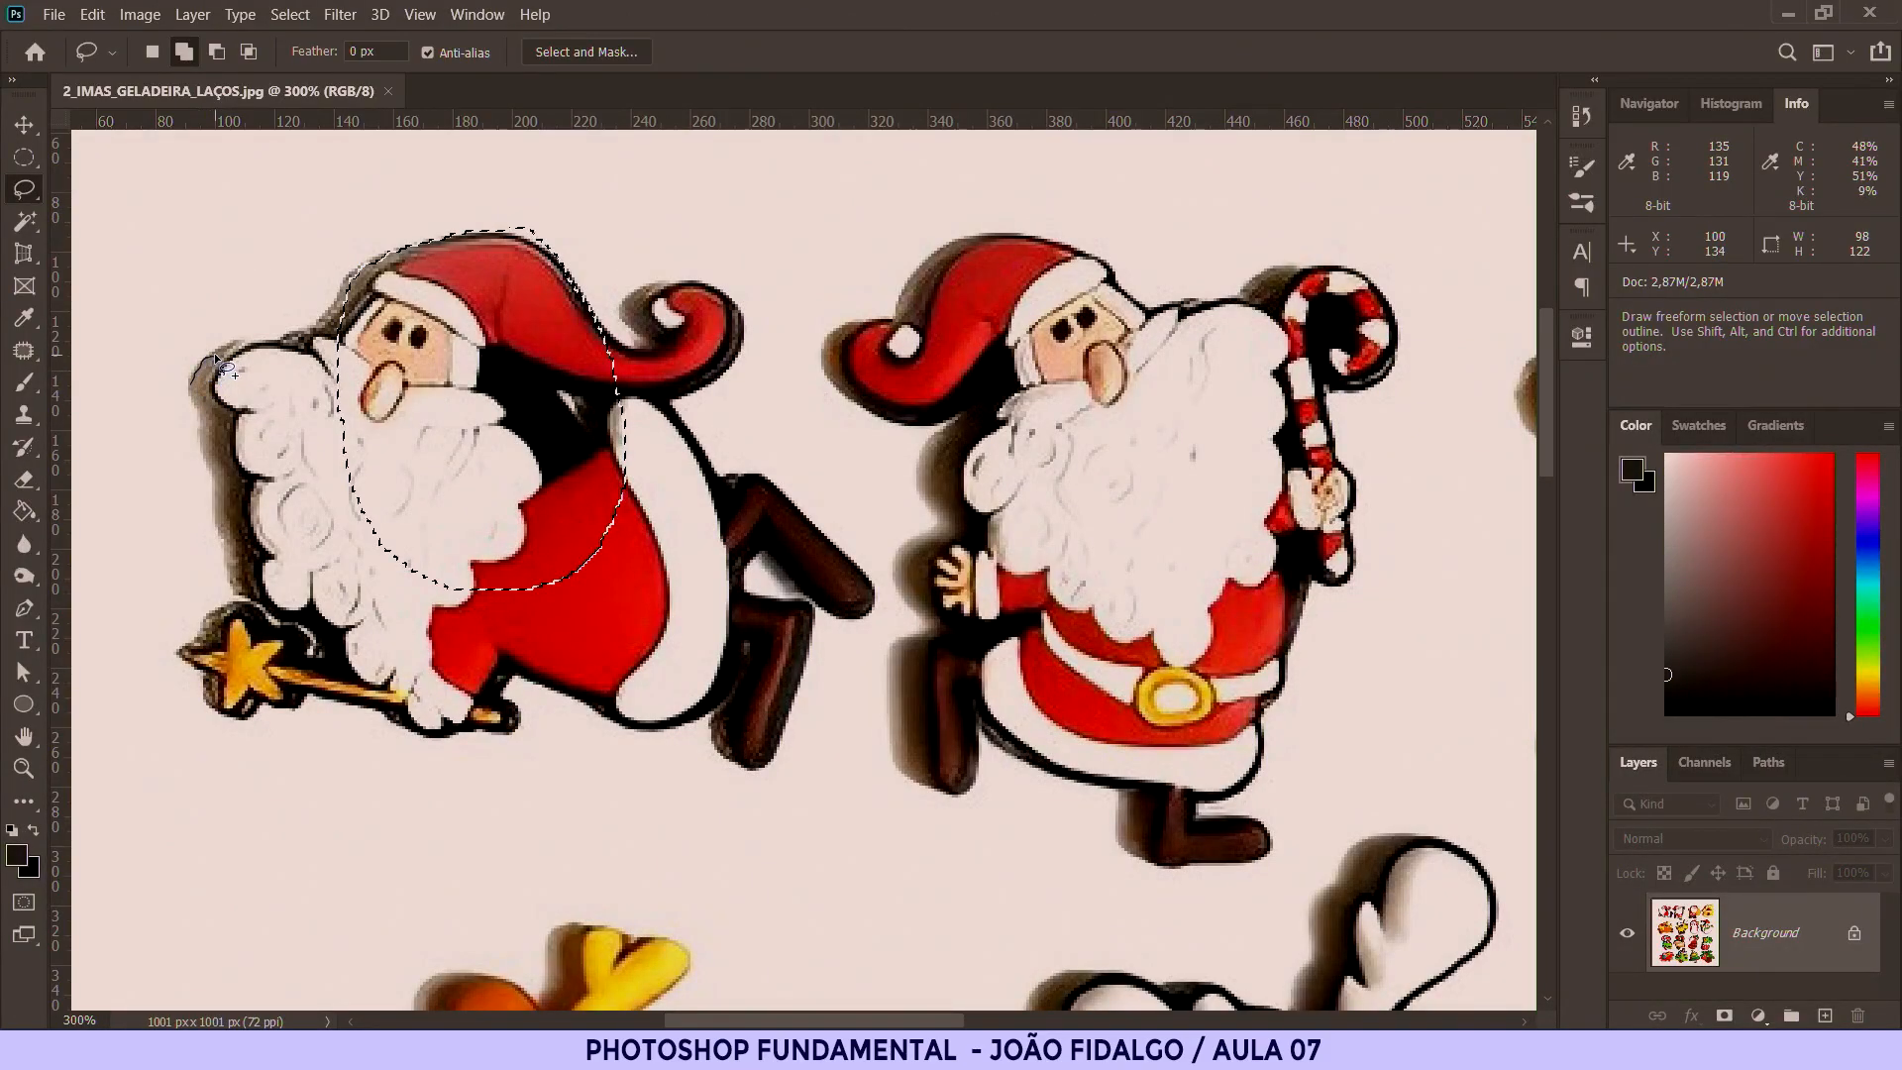
left_click_drag(248, 337, 342, 286)
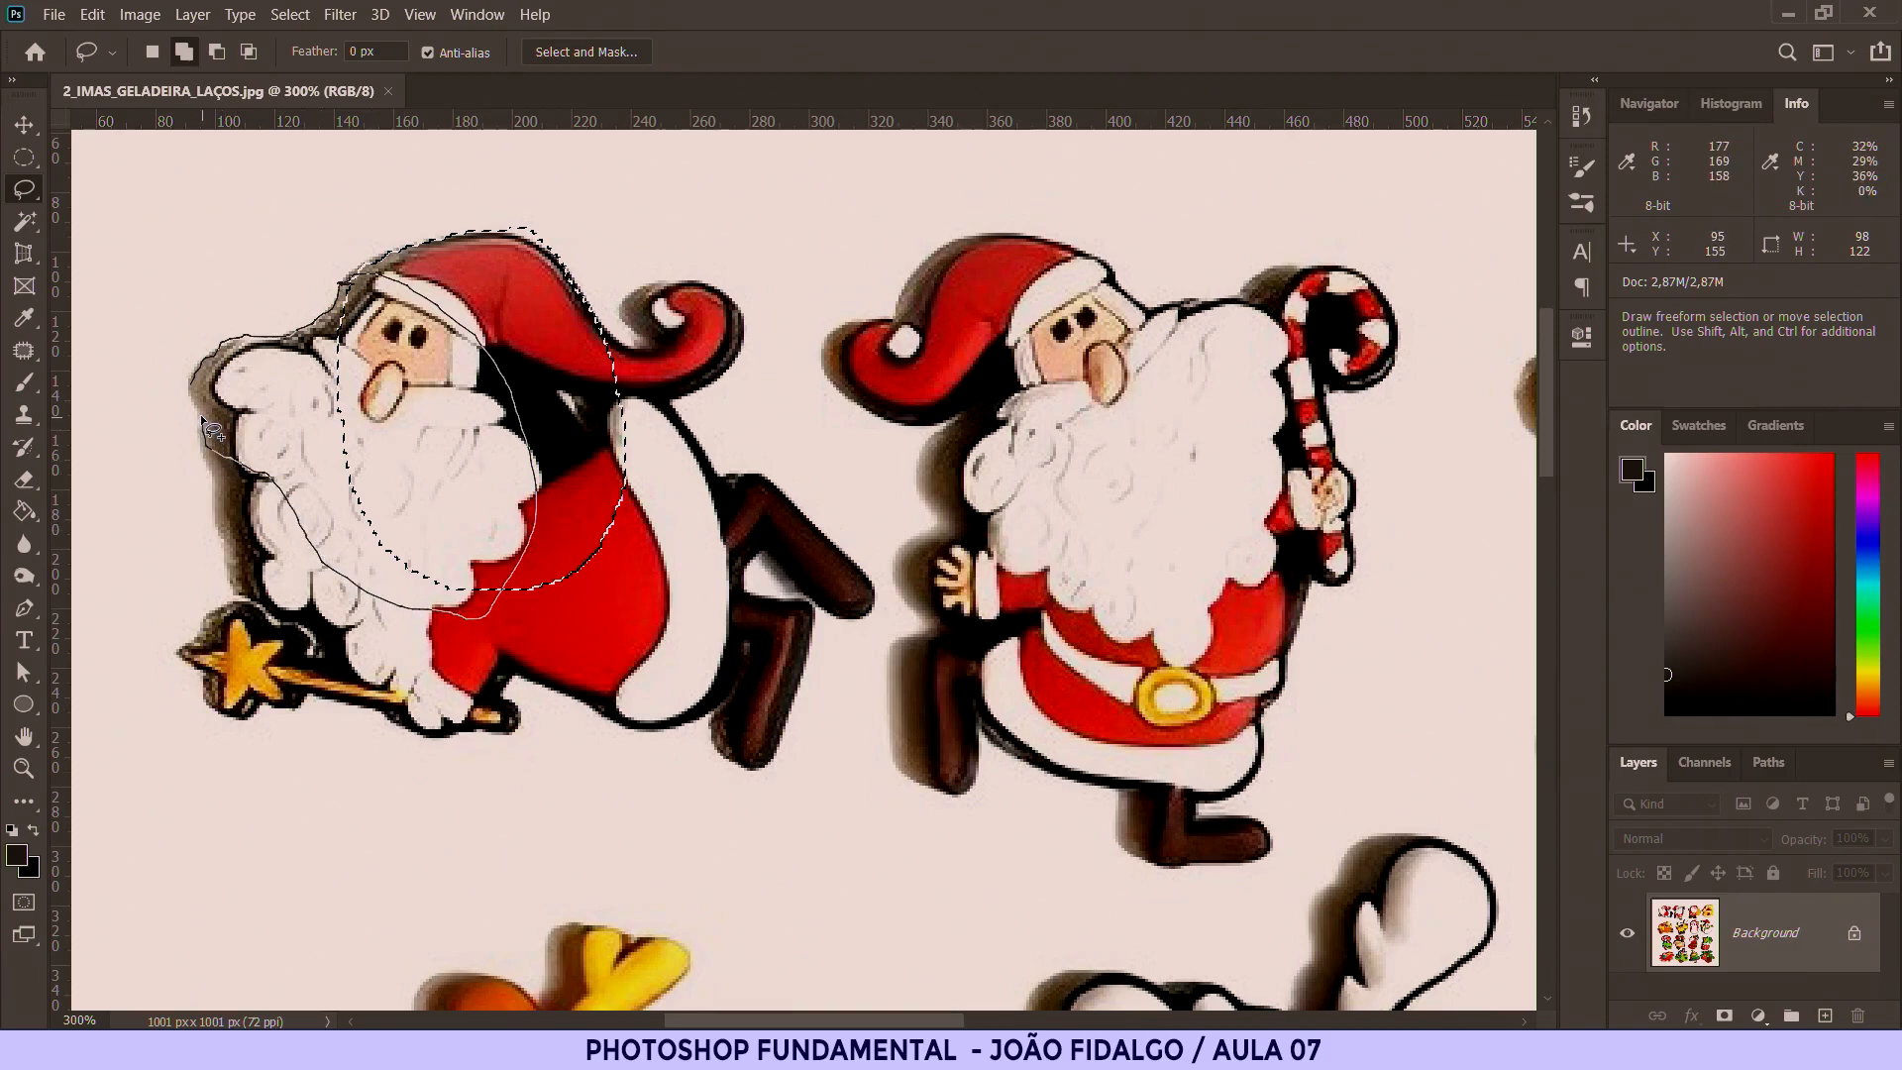
left_click_drag(201, 401, 199, 391)
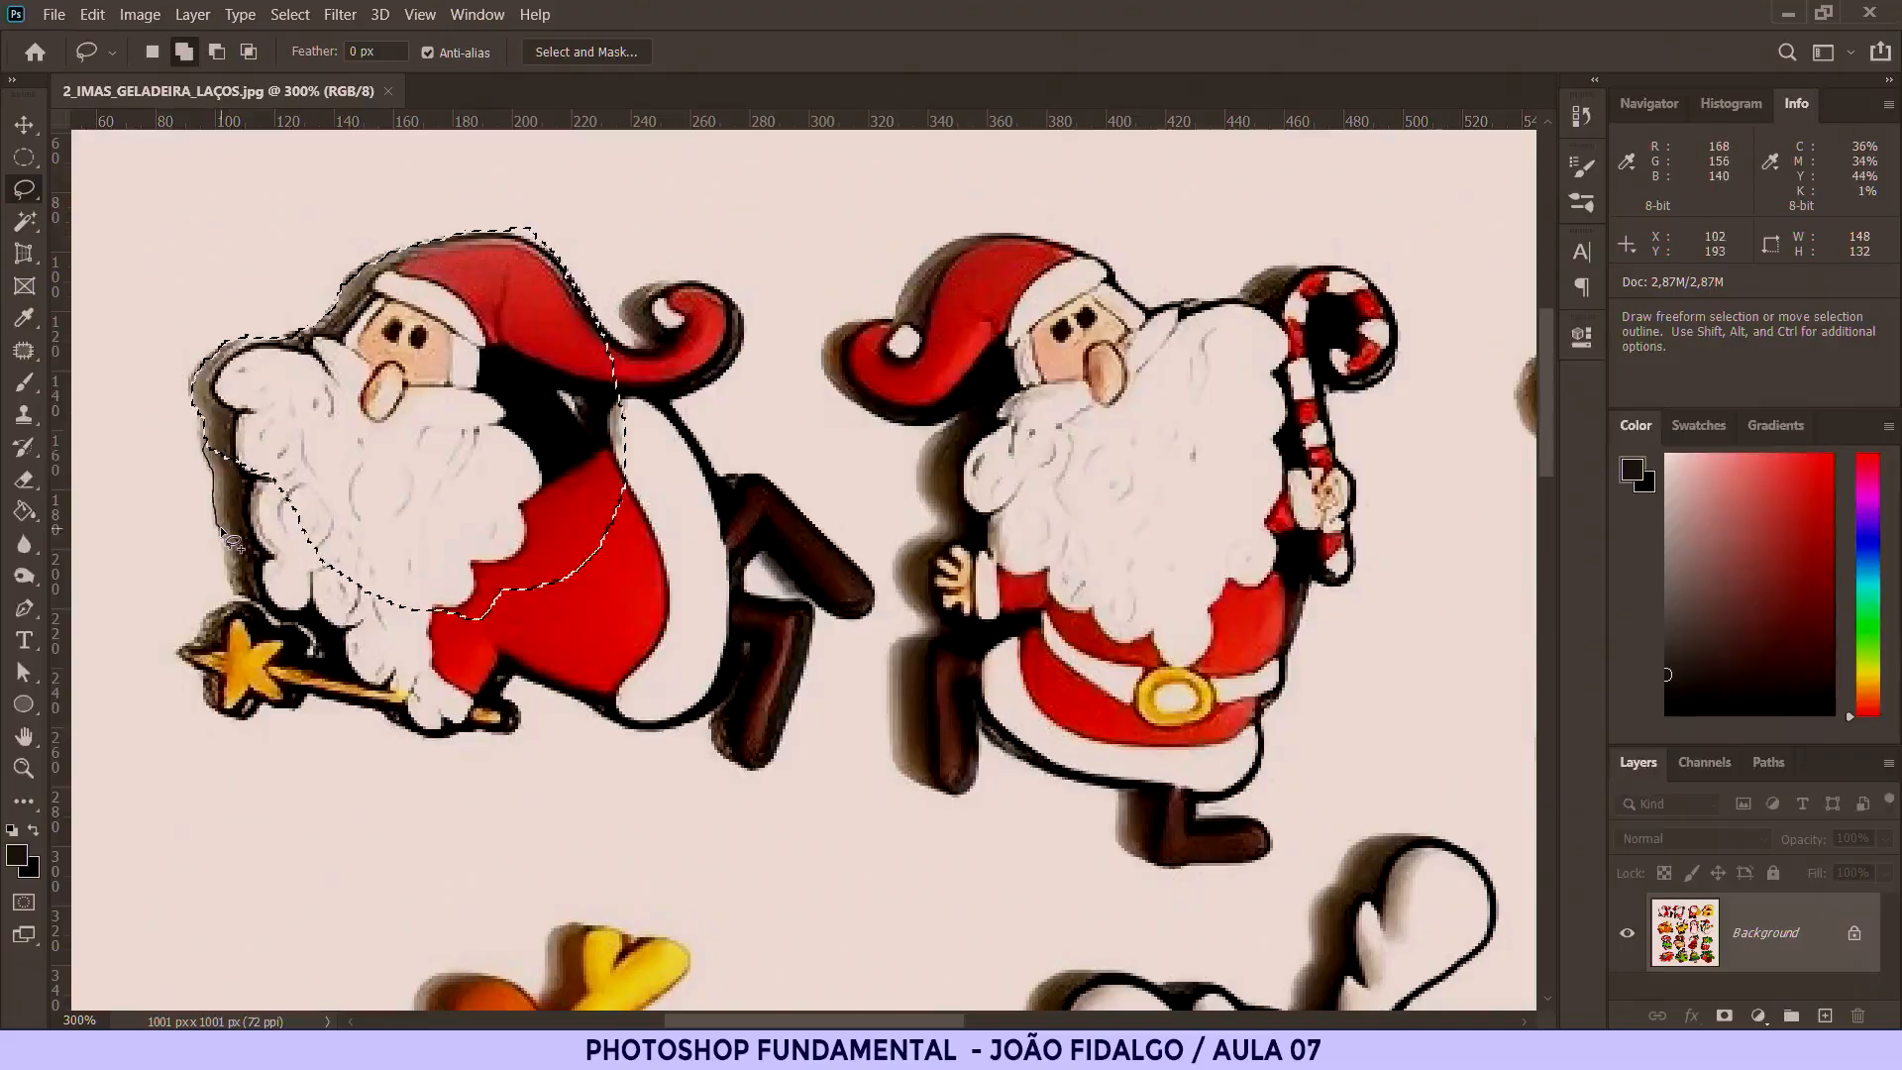
mouse_move(213, 555)
left_mouse_down()
mouse_move(193, 683)
mouse_move(495, 733)
mouse_move(690, 585)
mouse_move(738, 768)
mouse_move(755, 477)
mouse_move(740, 349)
mouse_move(648, 533)
mouse_move(684, 573)
left_mouse_up()
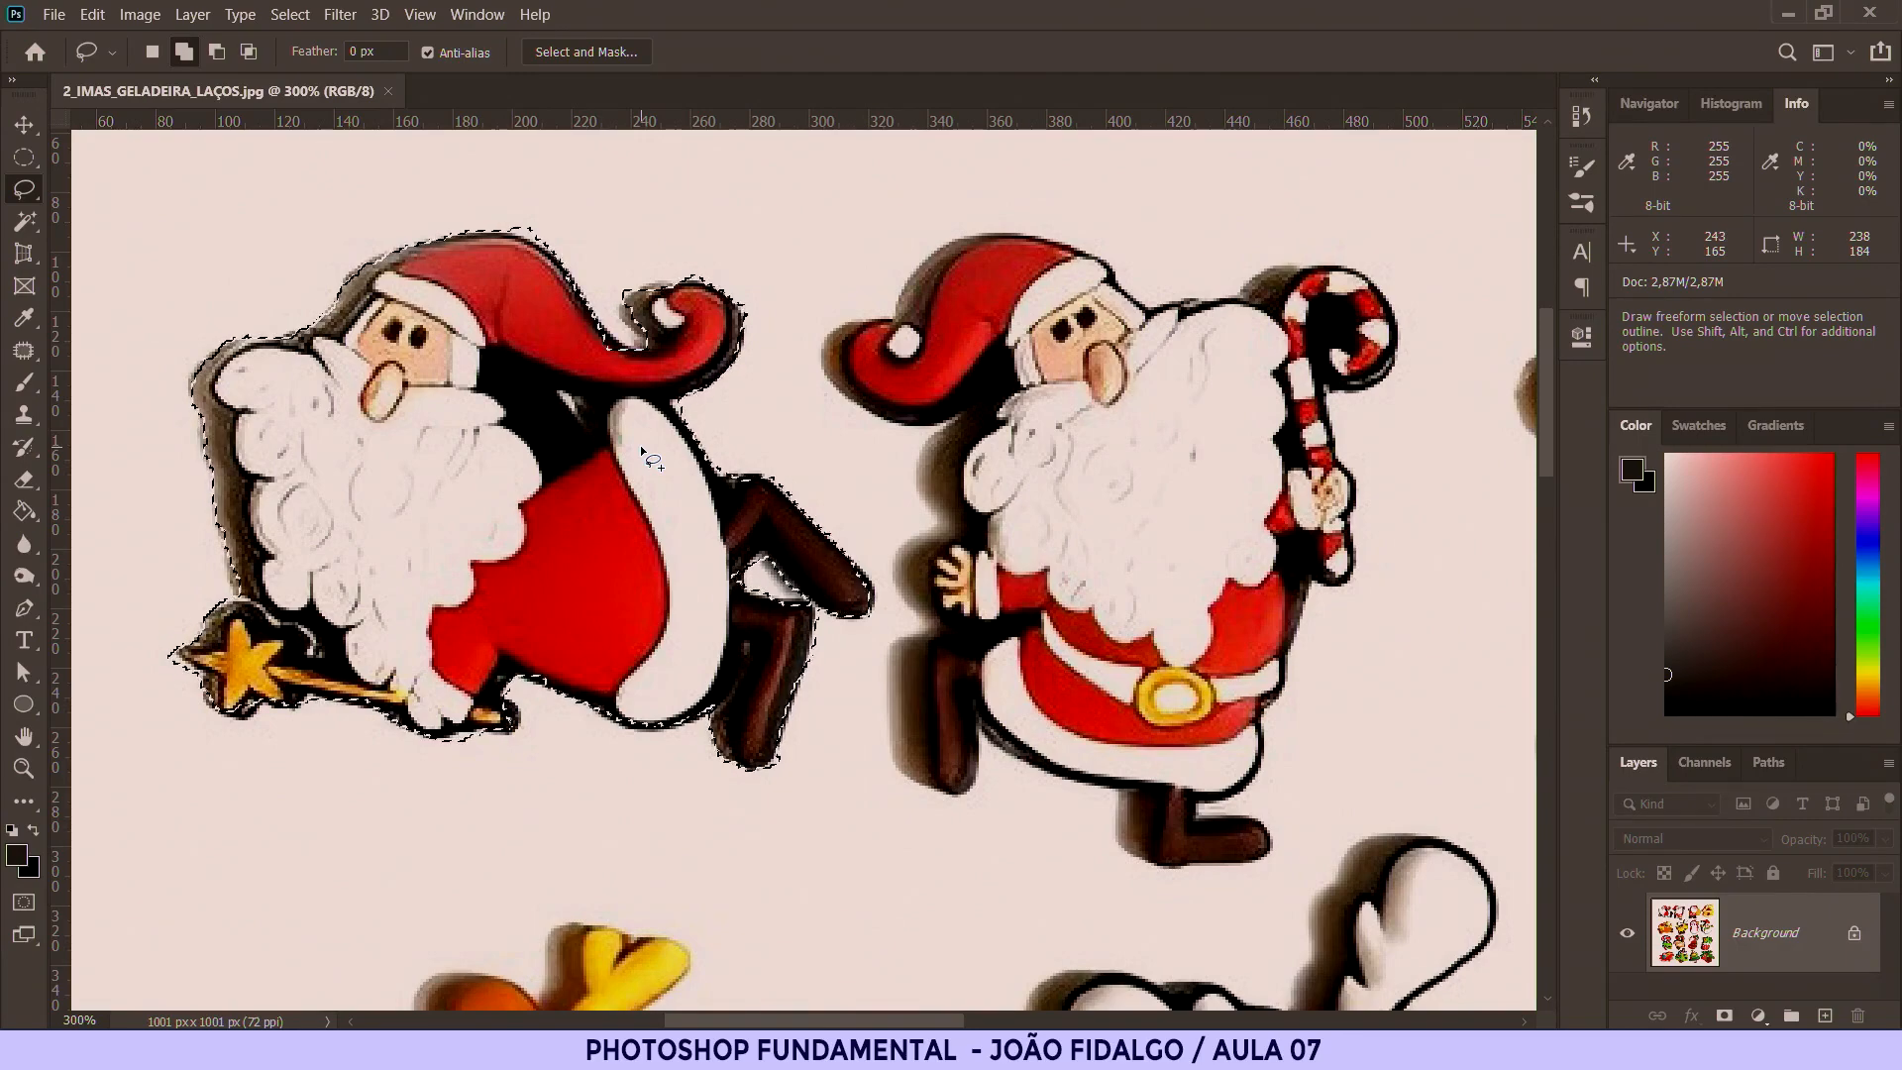
Step: Add the missing shadow edge along the top of the curled hat tip to the selection
key("ctrl+plus")
key("ctrl+plus")
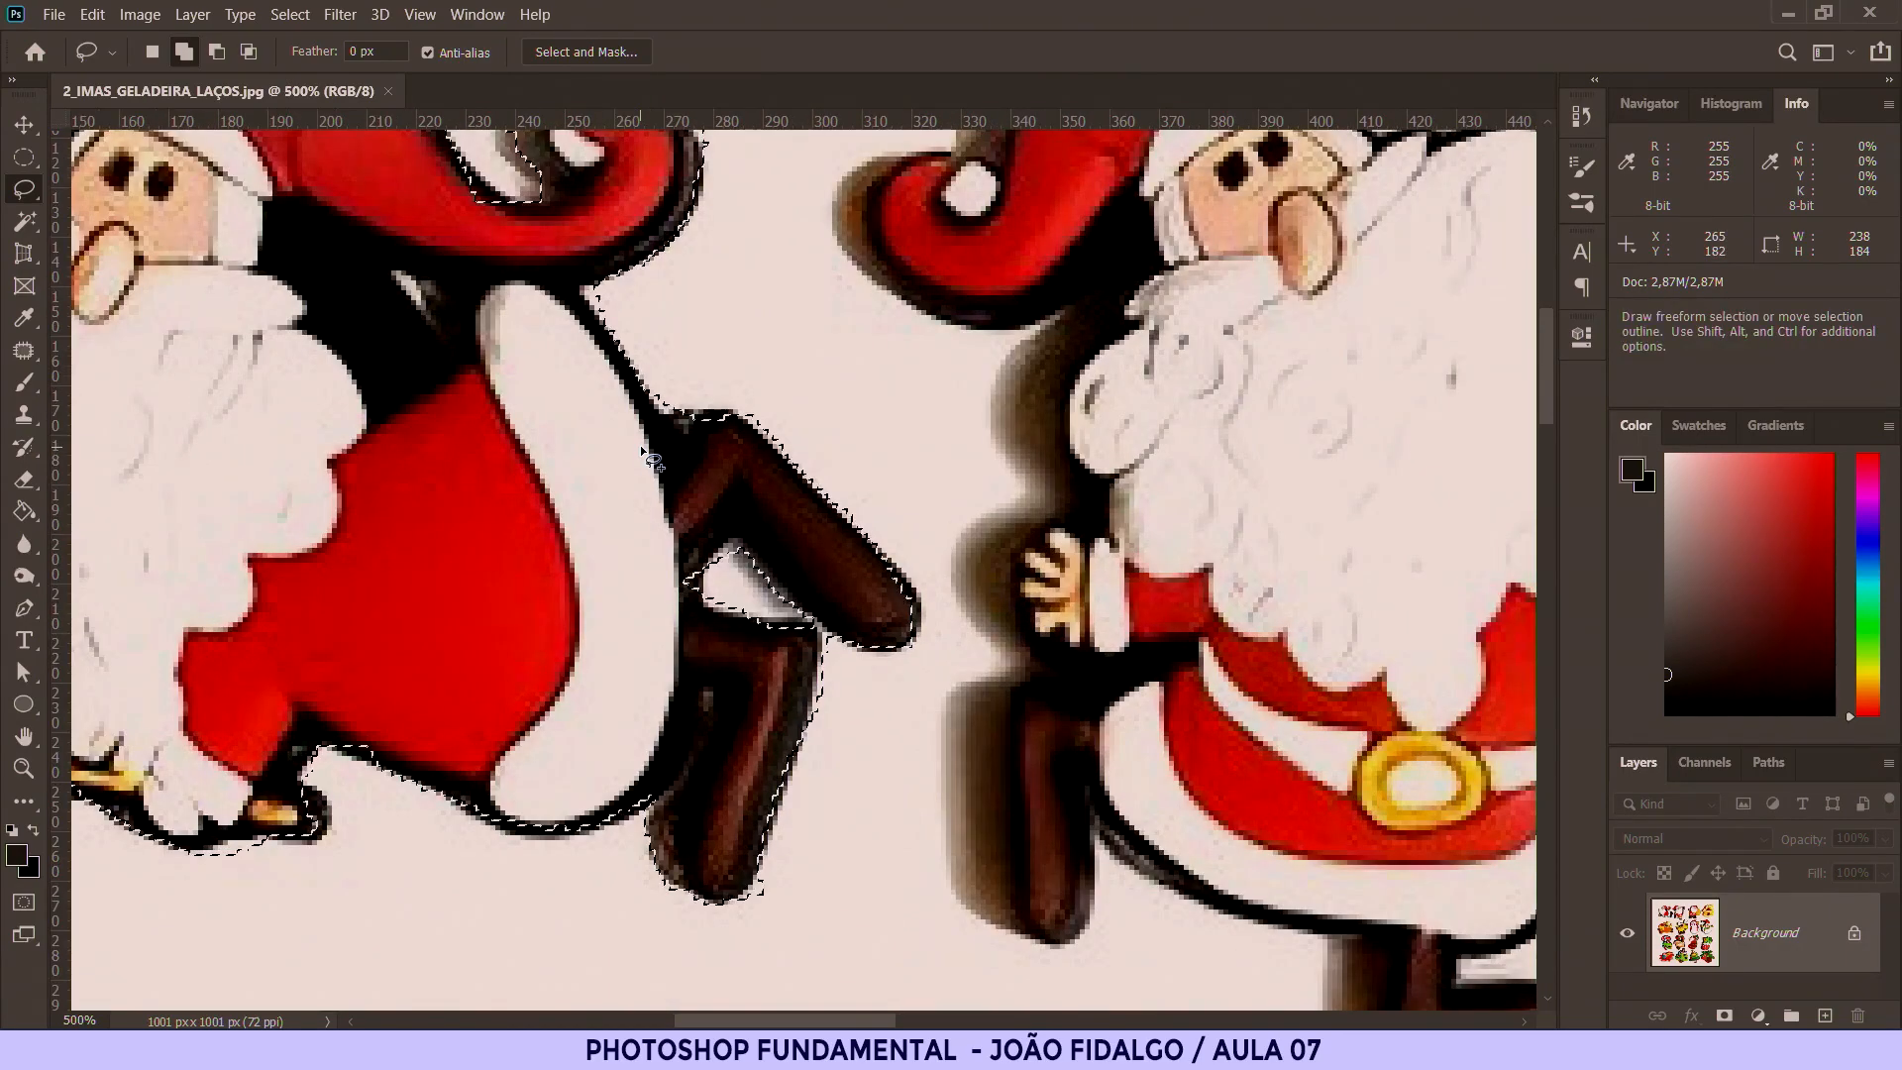
left_click_drag(579, 320, 708, 557)
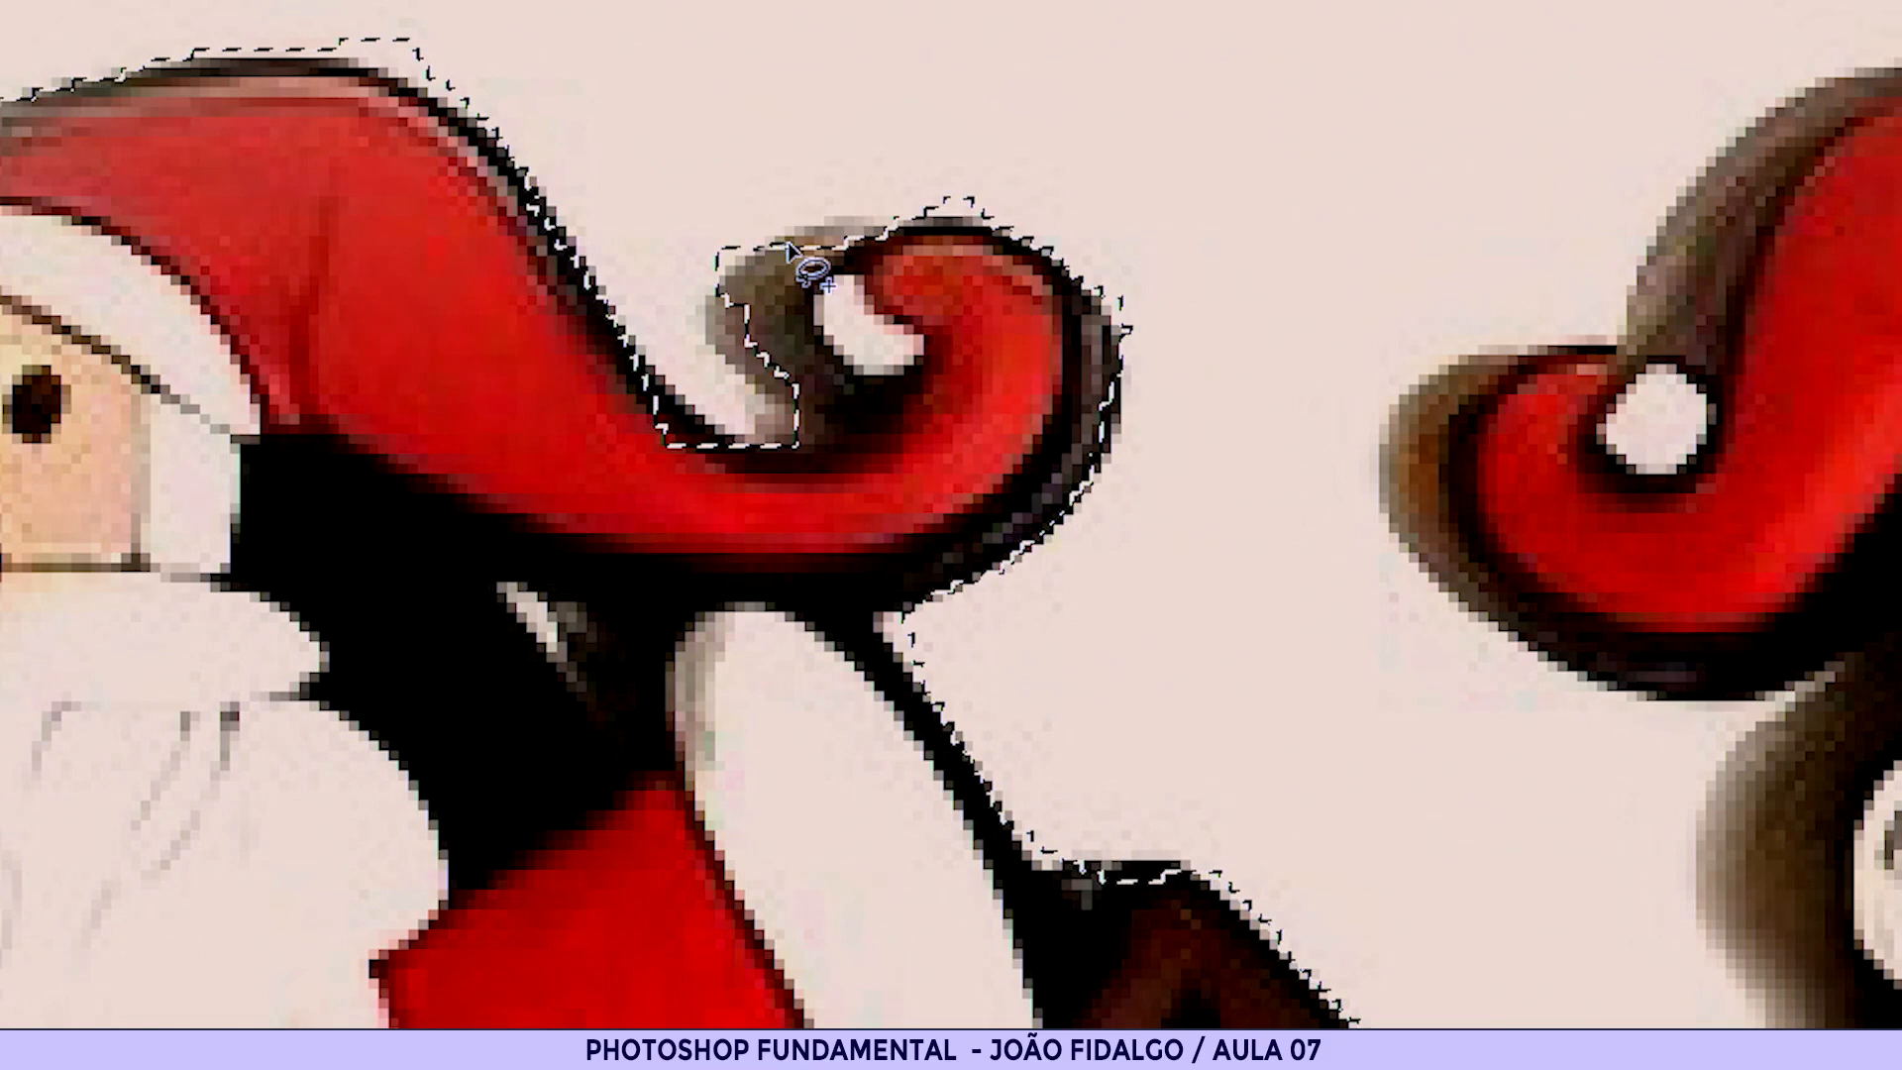
left_click_drag(762, 246, 888, 217)
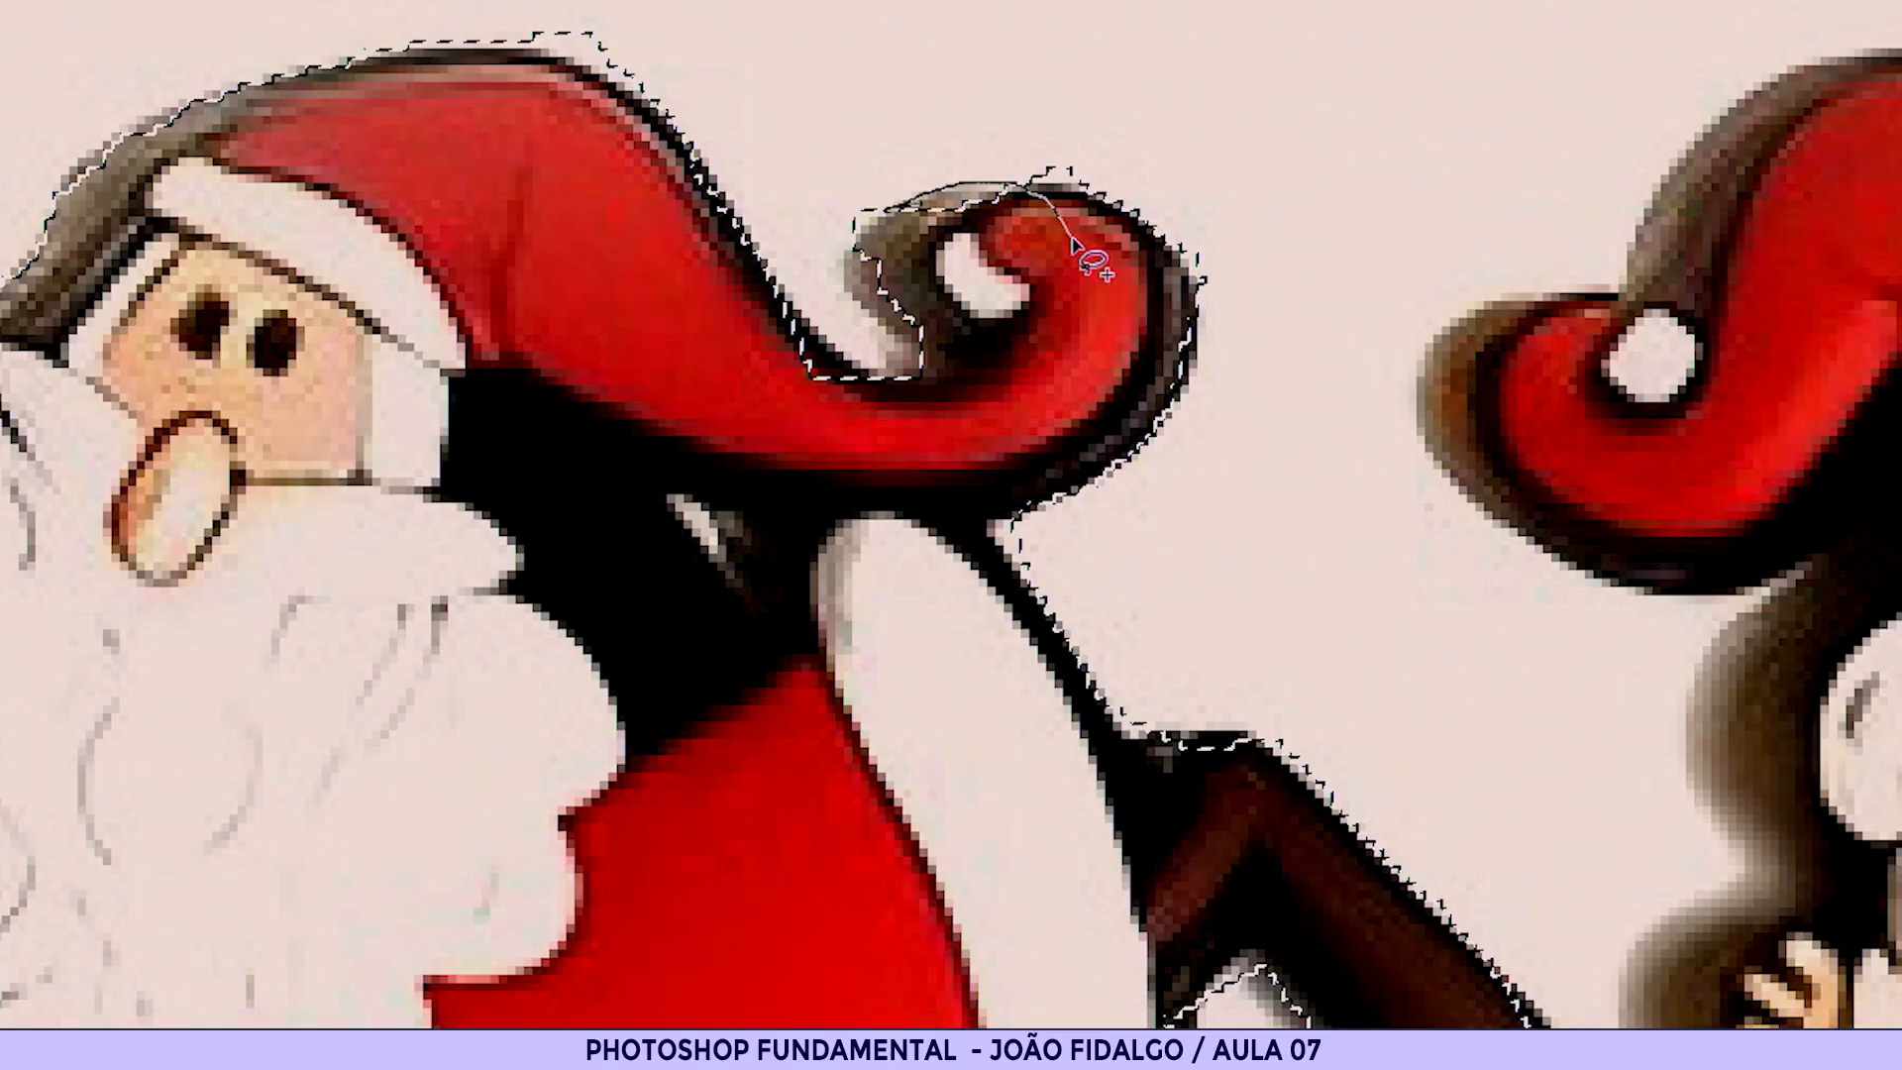
mouse_move(1078, 248)
left_mouse_down()
mouse_move(1085, 288)
mouse_move(1006, 325)
mouse_move(933, 319)
mouse_move(881, 269)
mouse_move(909, 212)
left_mouse_up()
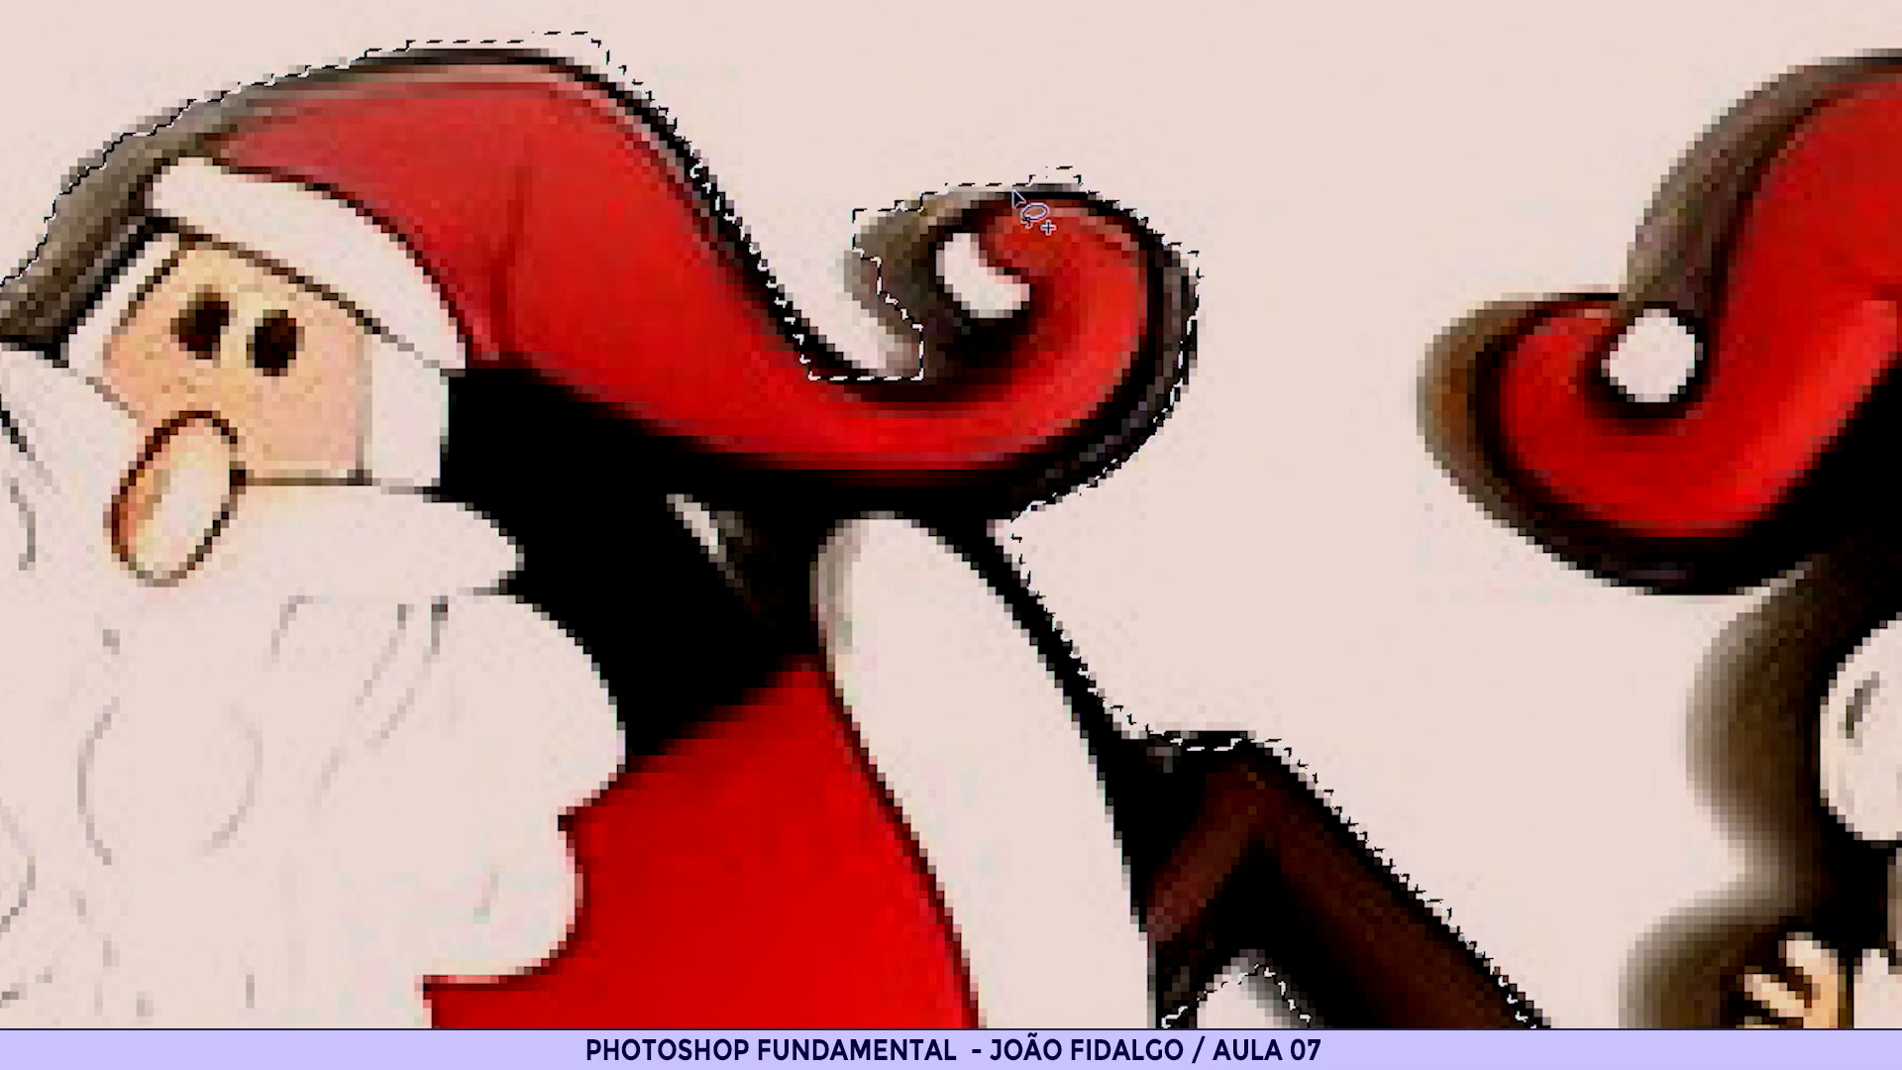
Step: Subtract the excess background above and beside the curled hat tip from the selection
key("ctrl+plus")
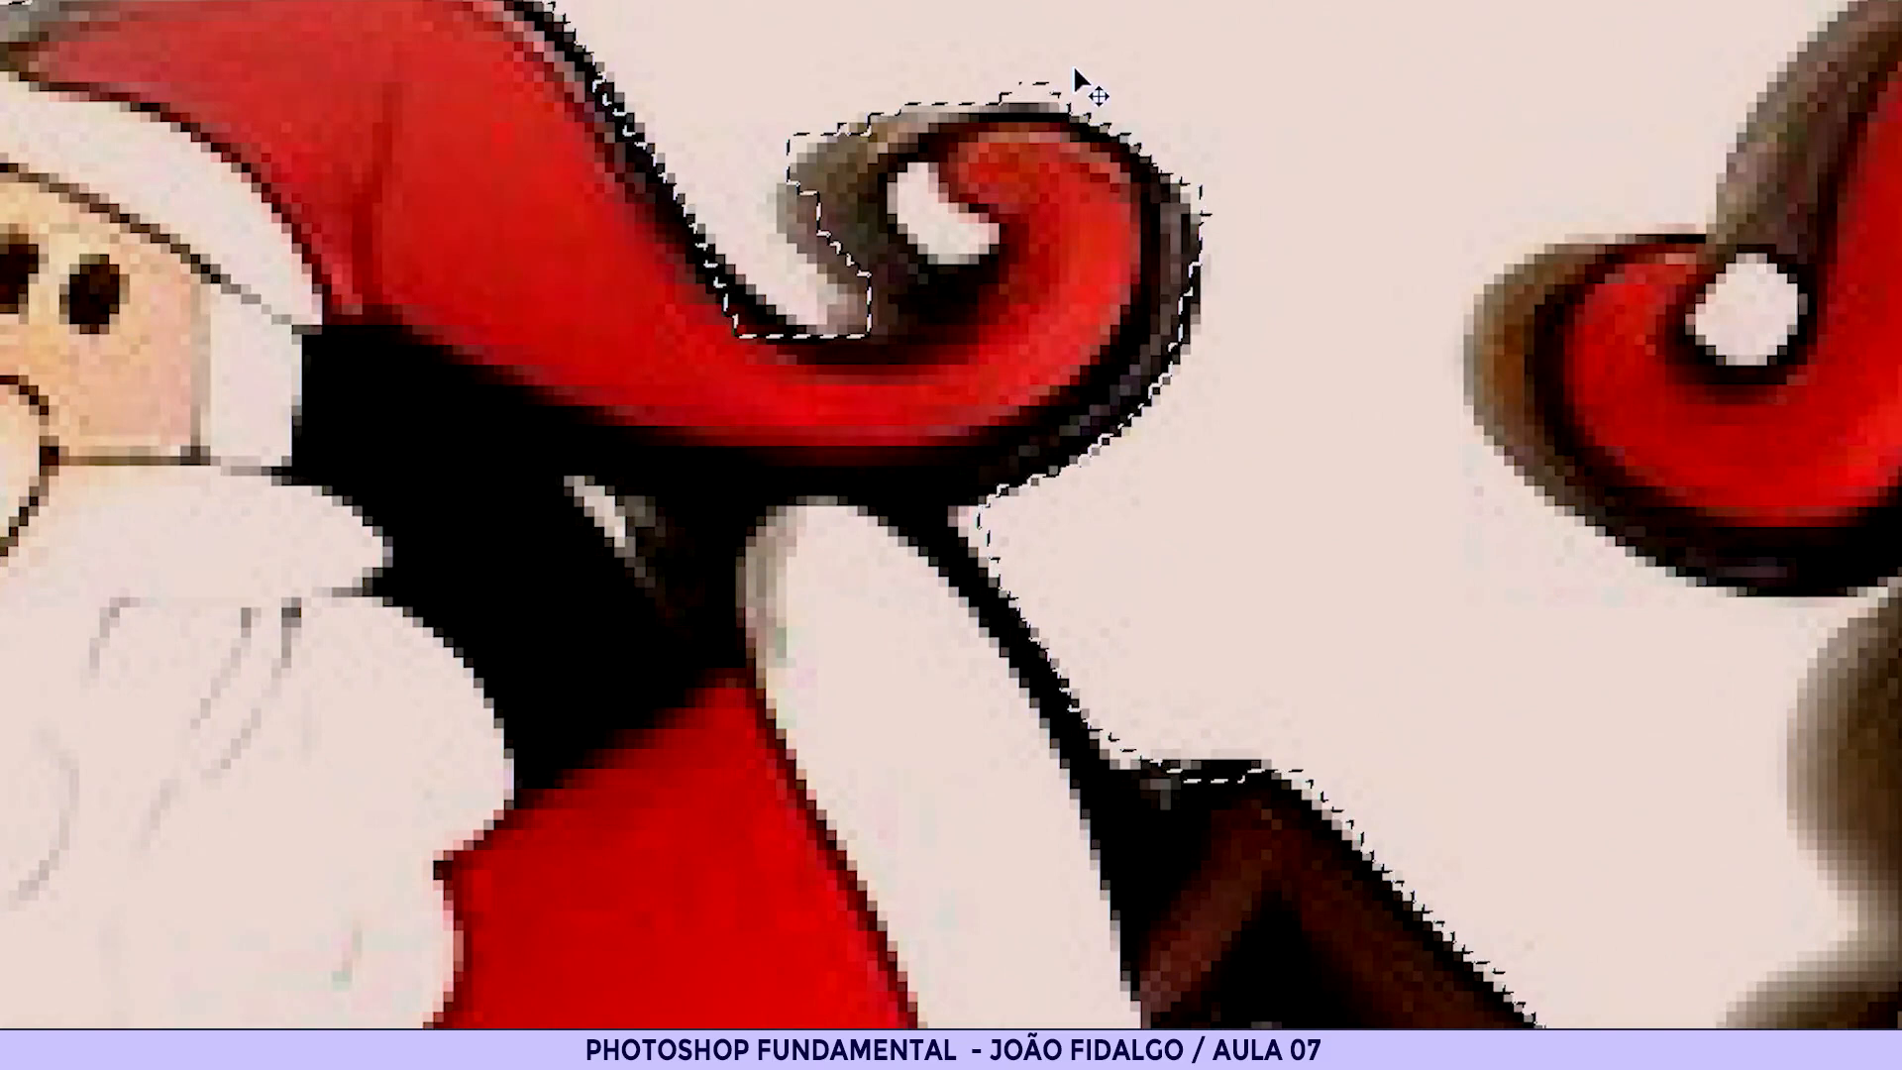
key("ctrl+plus")
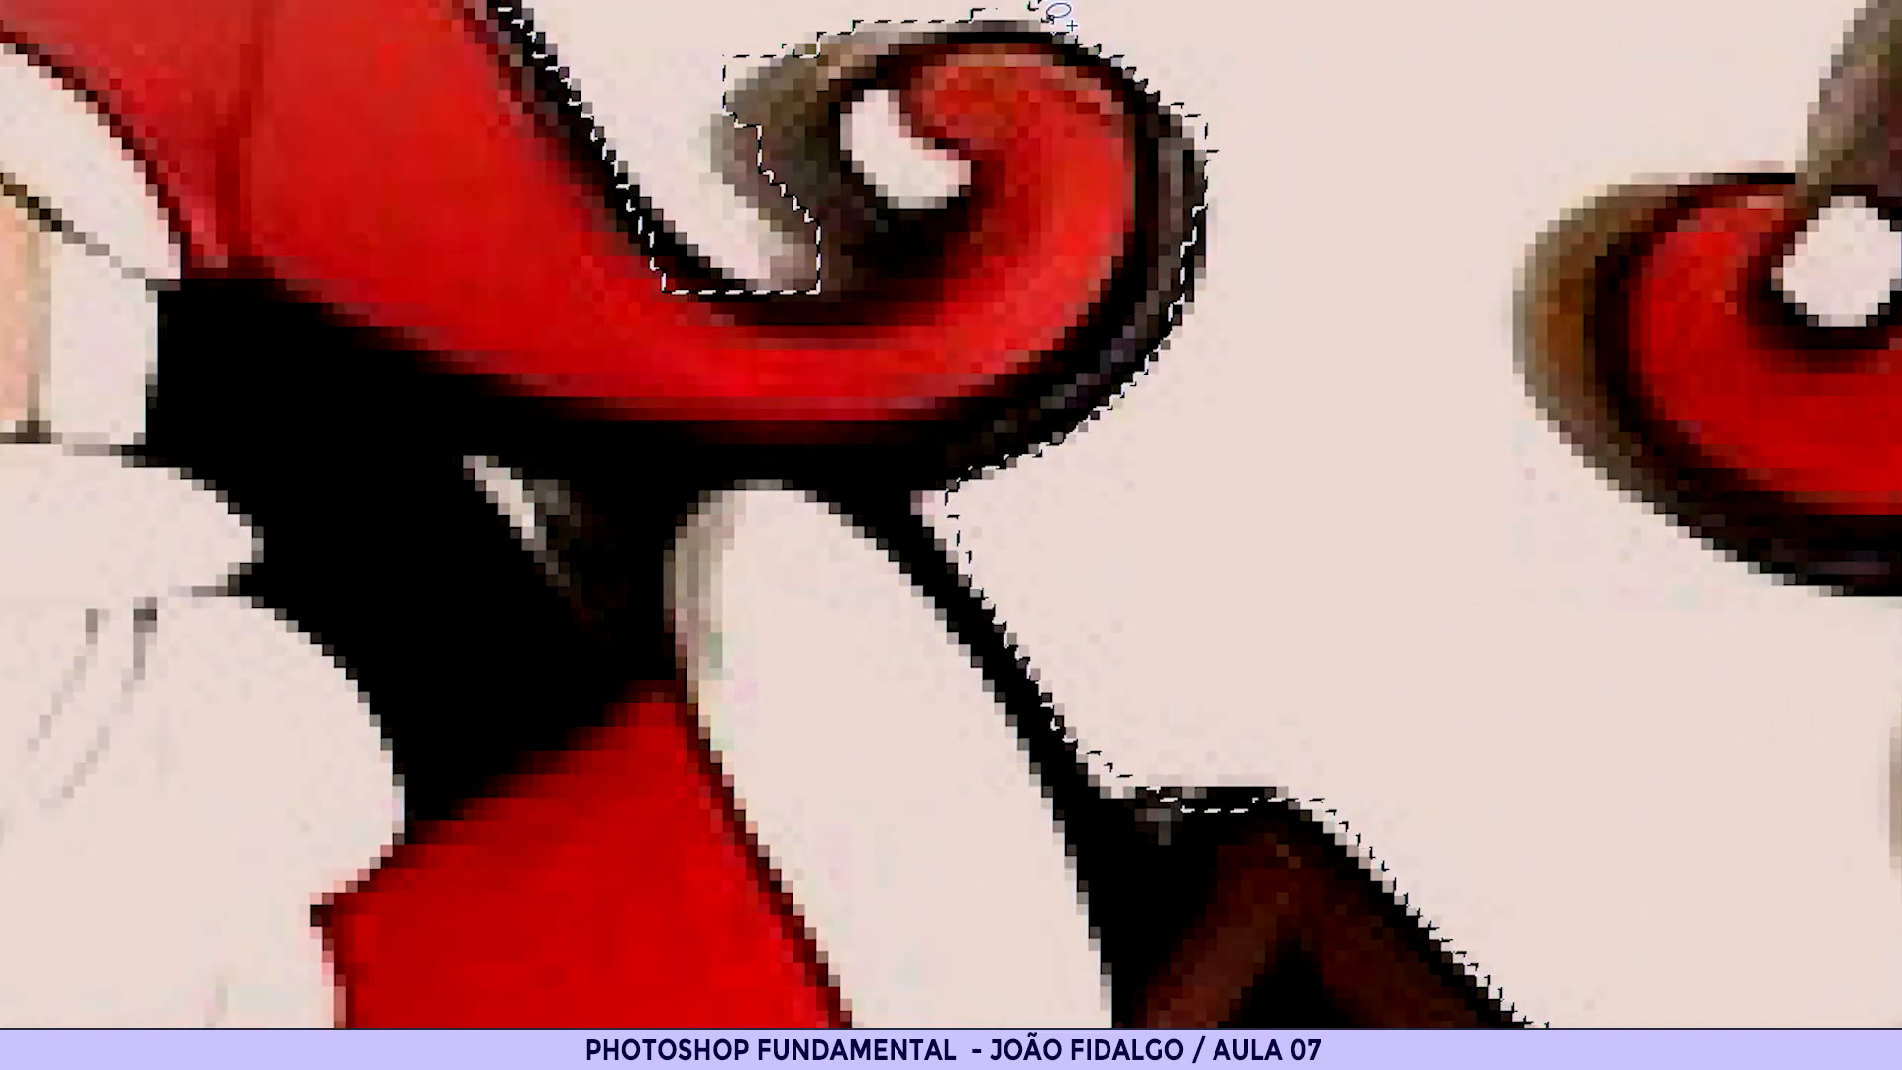
left_click_drag(1050, 6, 1046, 195)
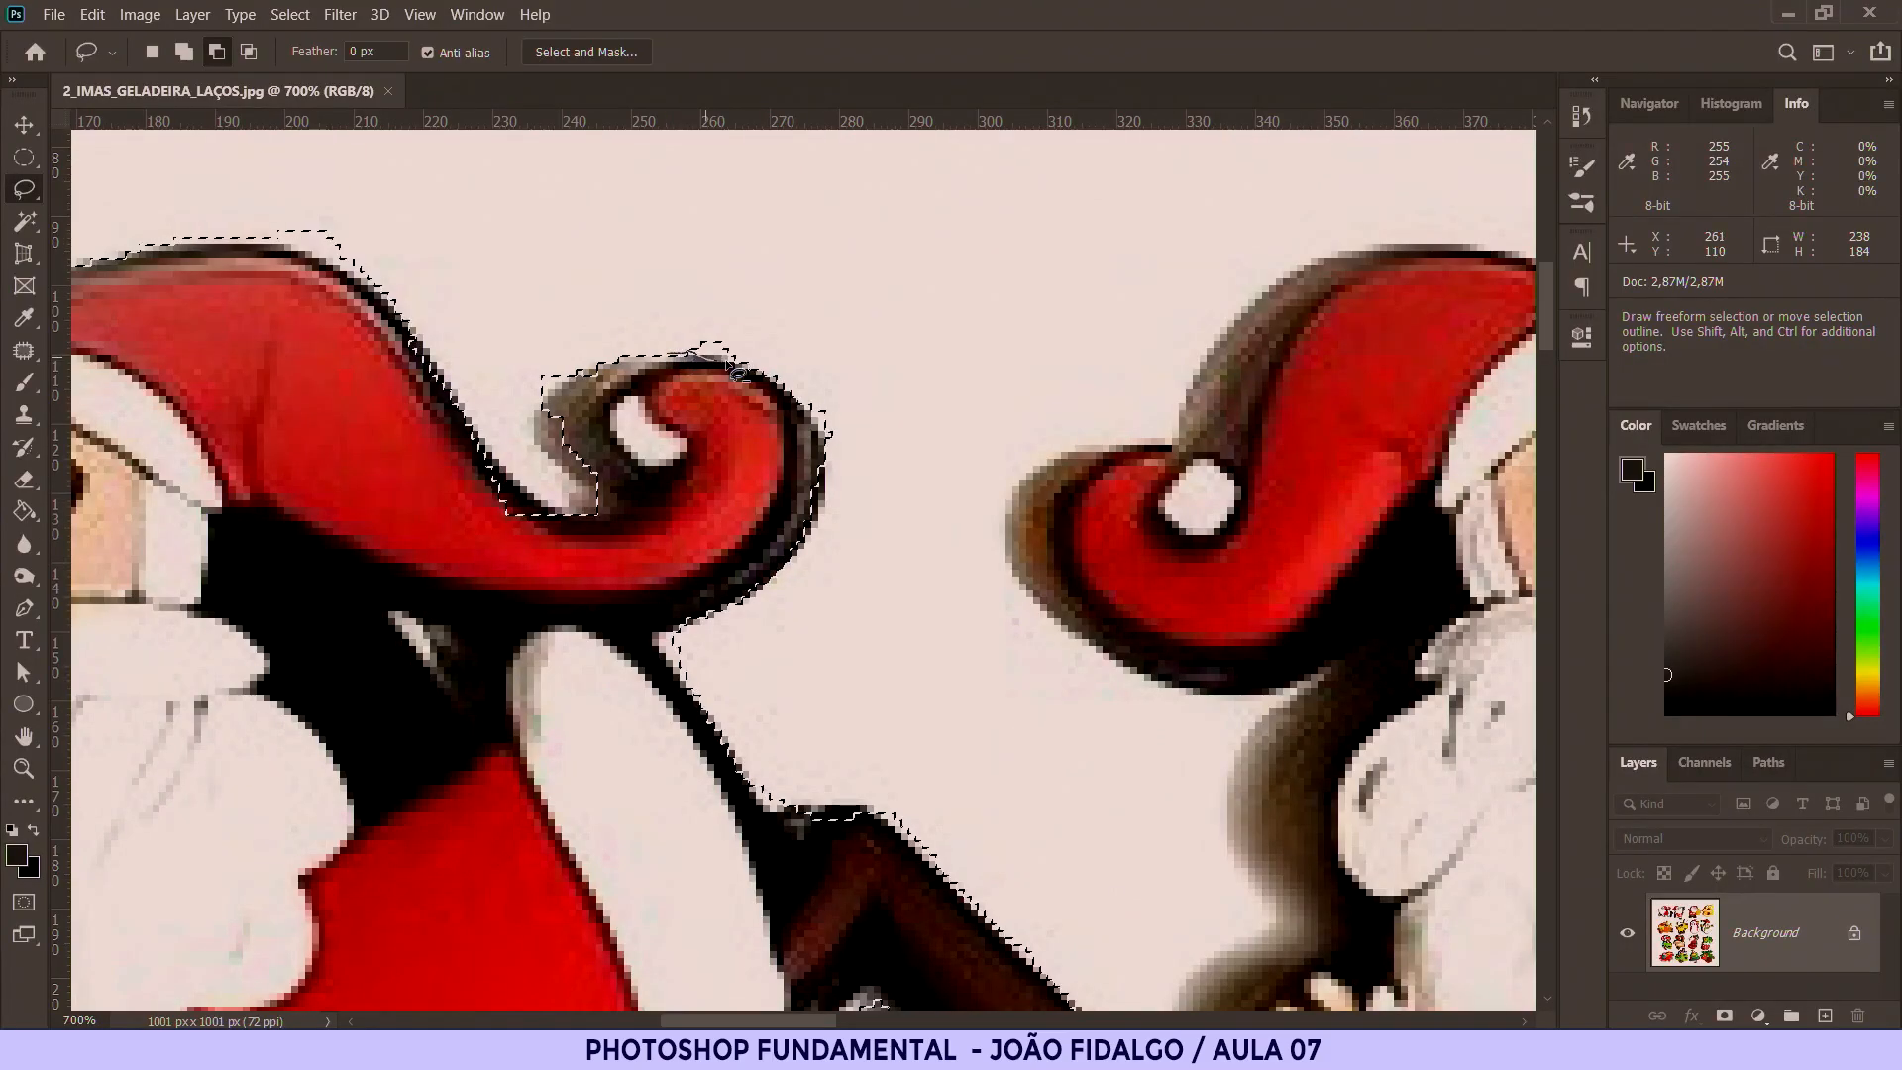
left_click_drag(688, 307, 688, 307)
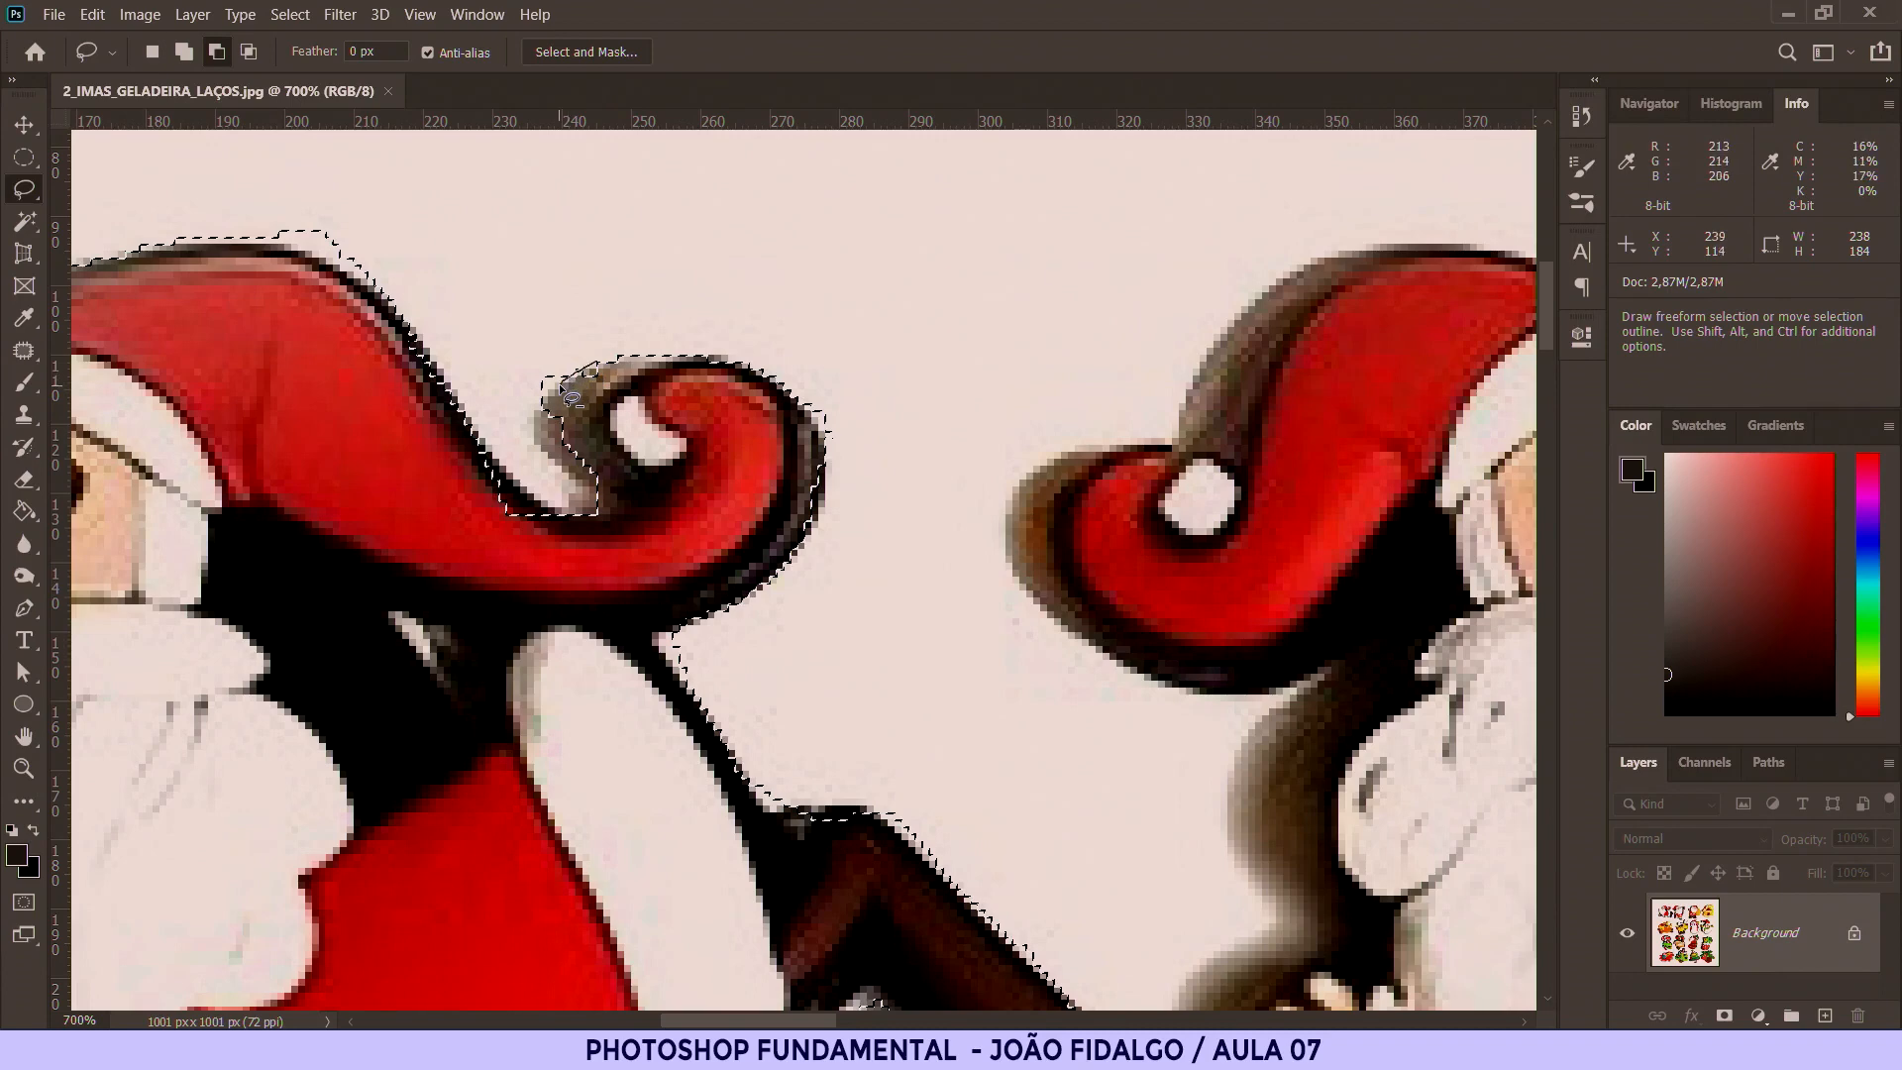
left_click_drag(597, 331, 588, 332)
Step: Add the missed shadow area on the inner side of the curled hat tip to the selection
left_click(184, 52)
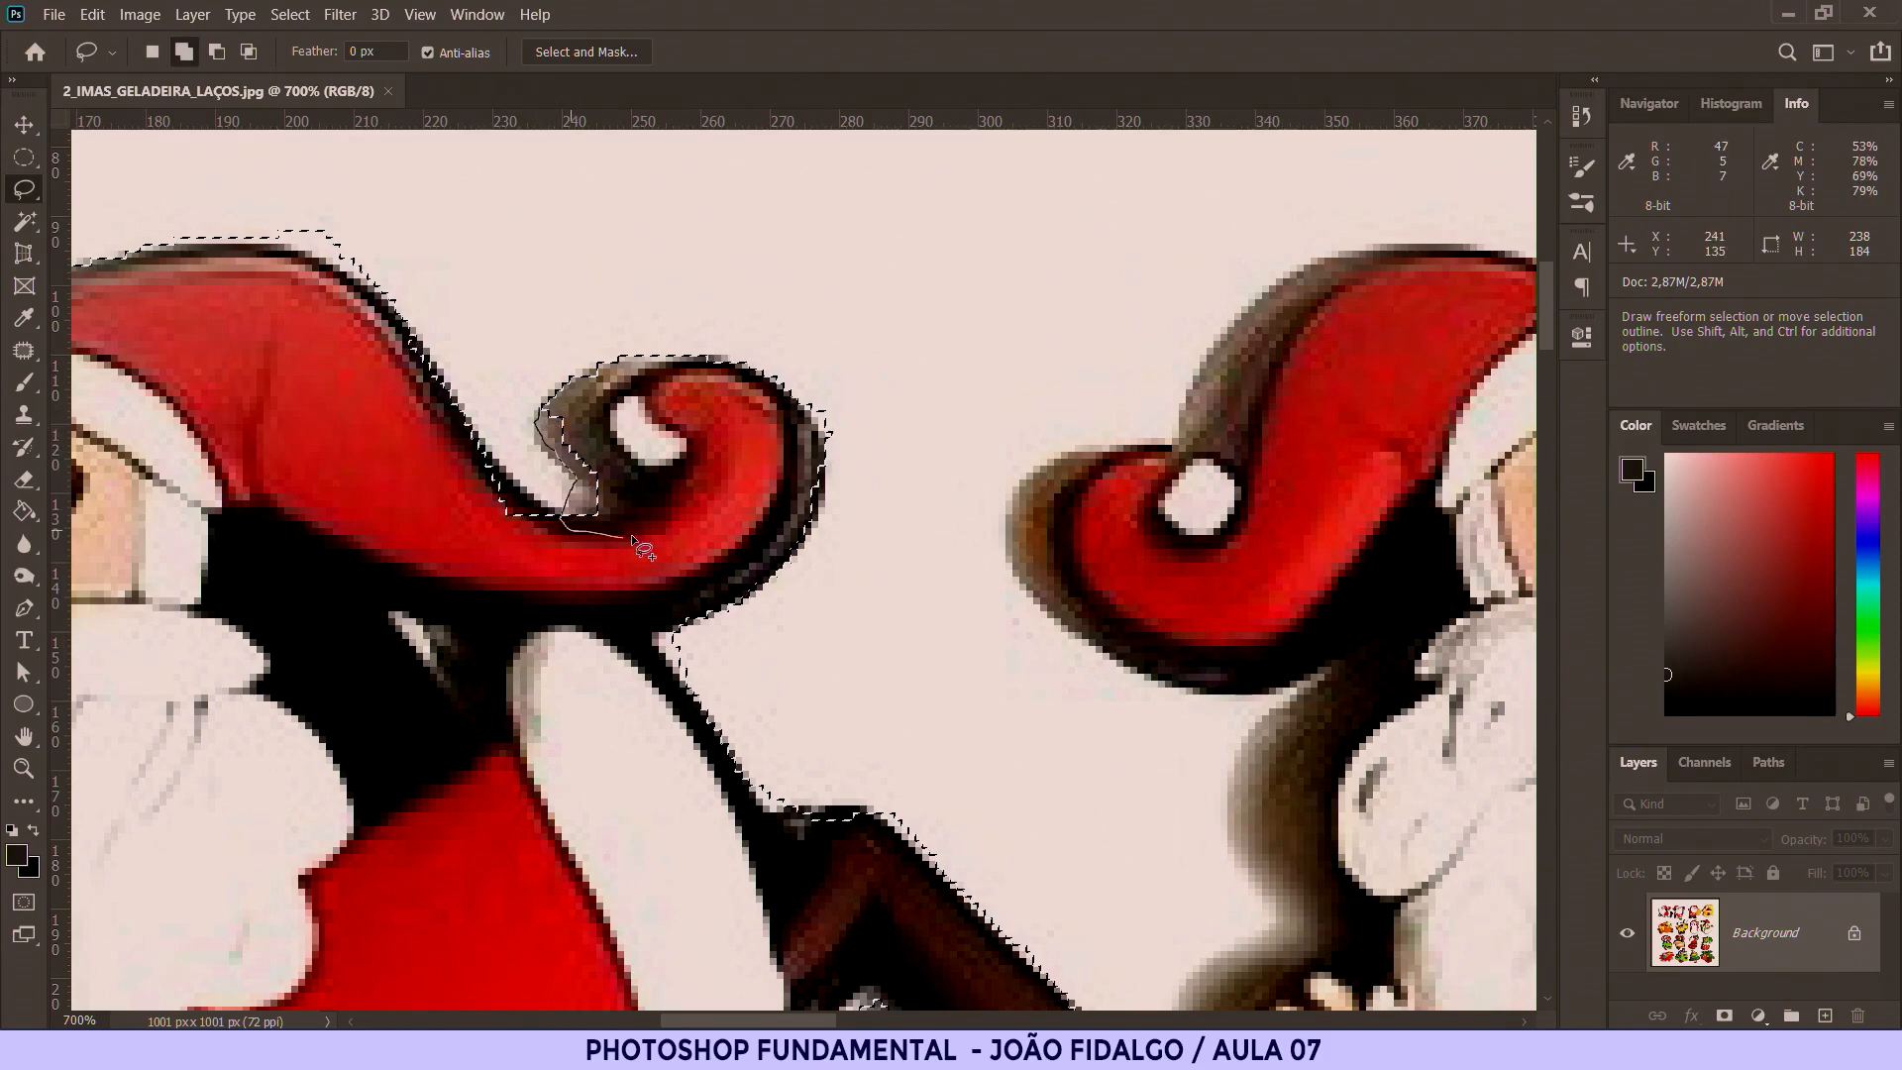
left_click_drag(595, 404, 512, 461)
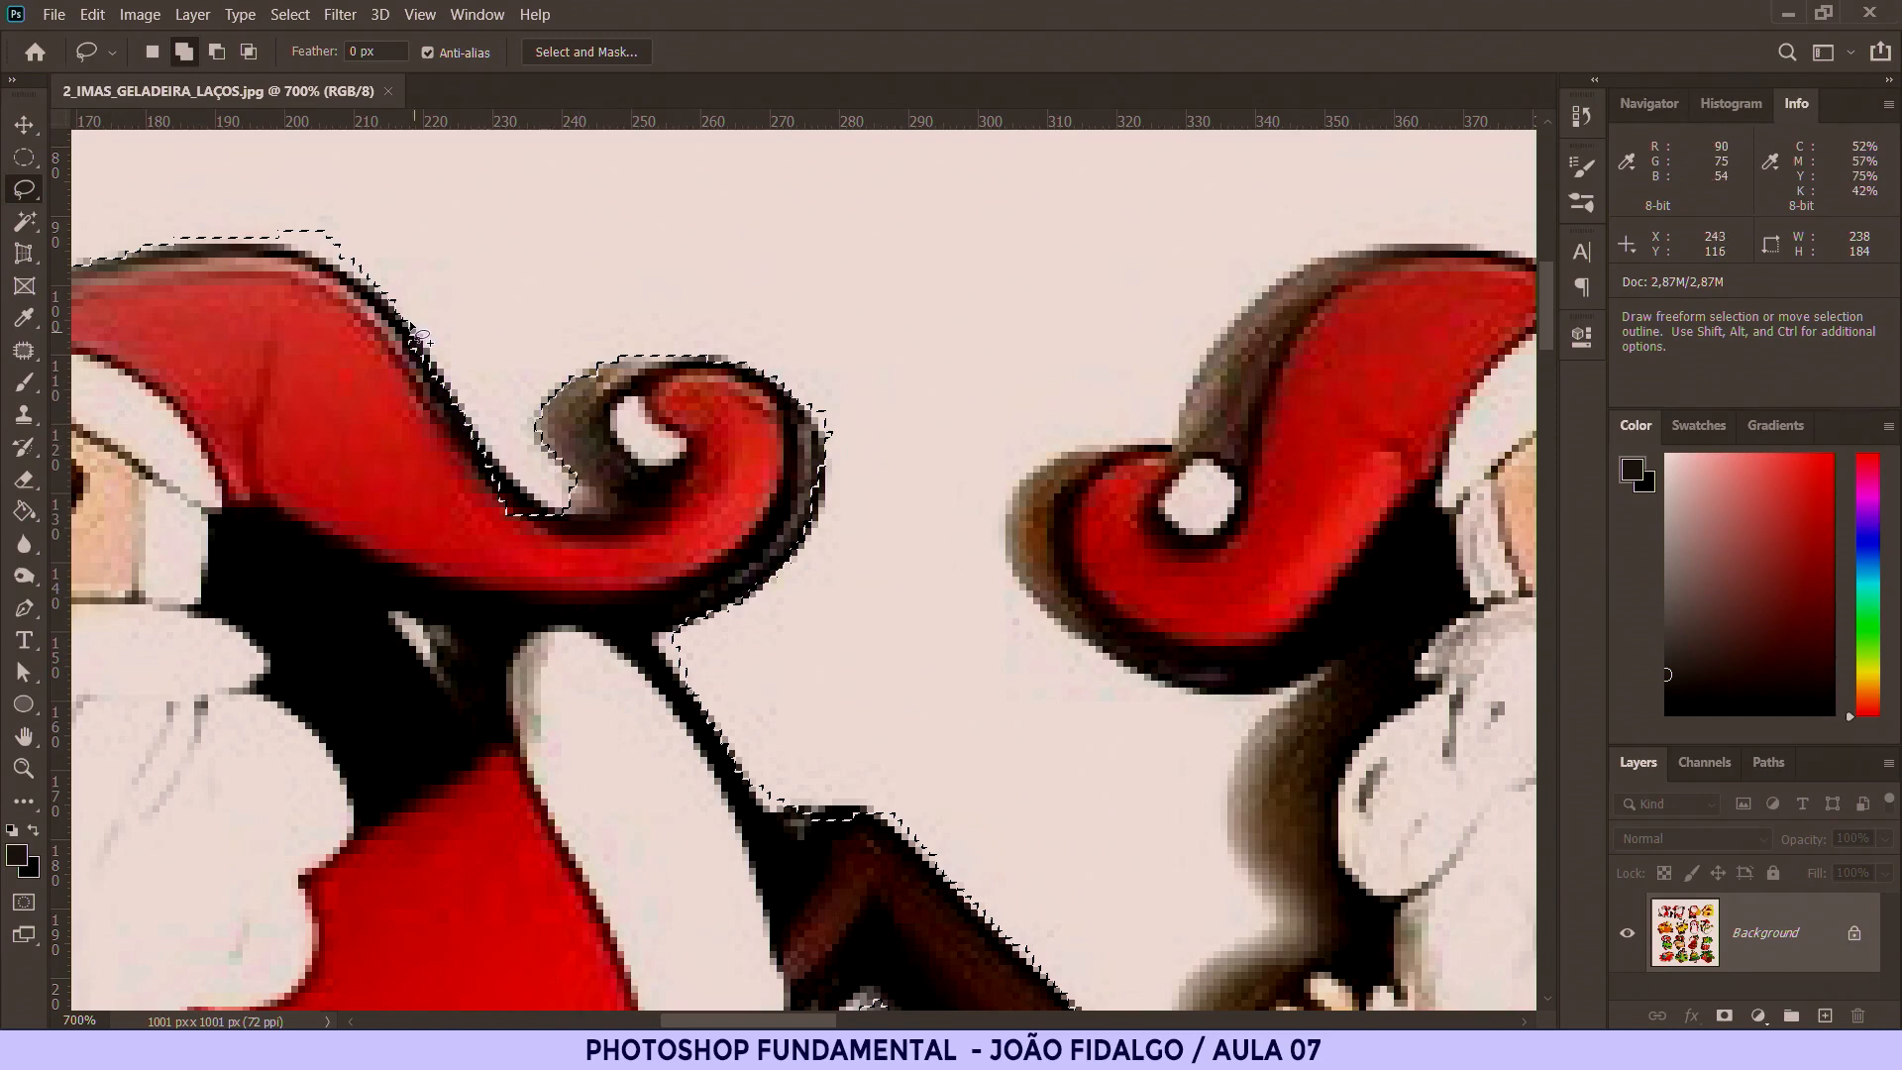
mouse_move(477, 425)
left_mouse_down()
mouse_move(498, 465)
mouse_move(578, 519)
left_mouse_up()
left_click_drag(405, 430, 406, 432)
Step: Tighten the selection along the crown of the hat, subtracting the excess background above its peak
left_click_drag(264, 330, 521, 409)
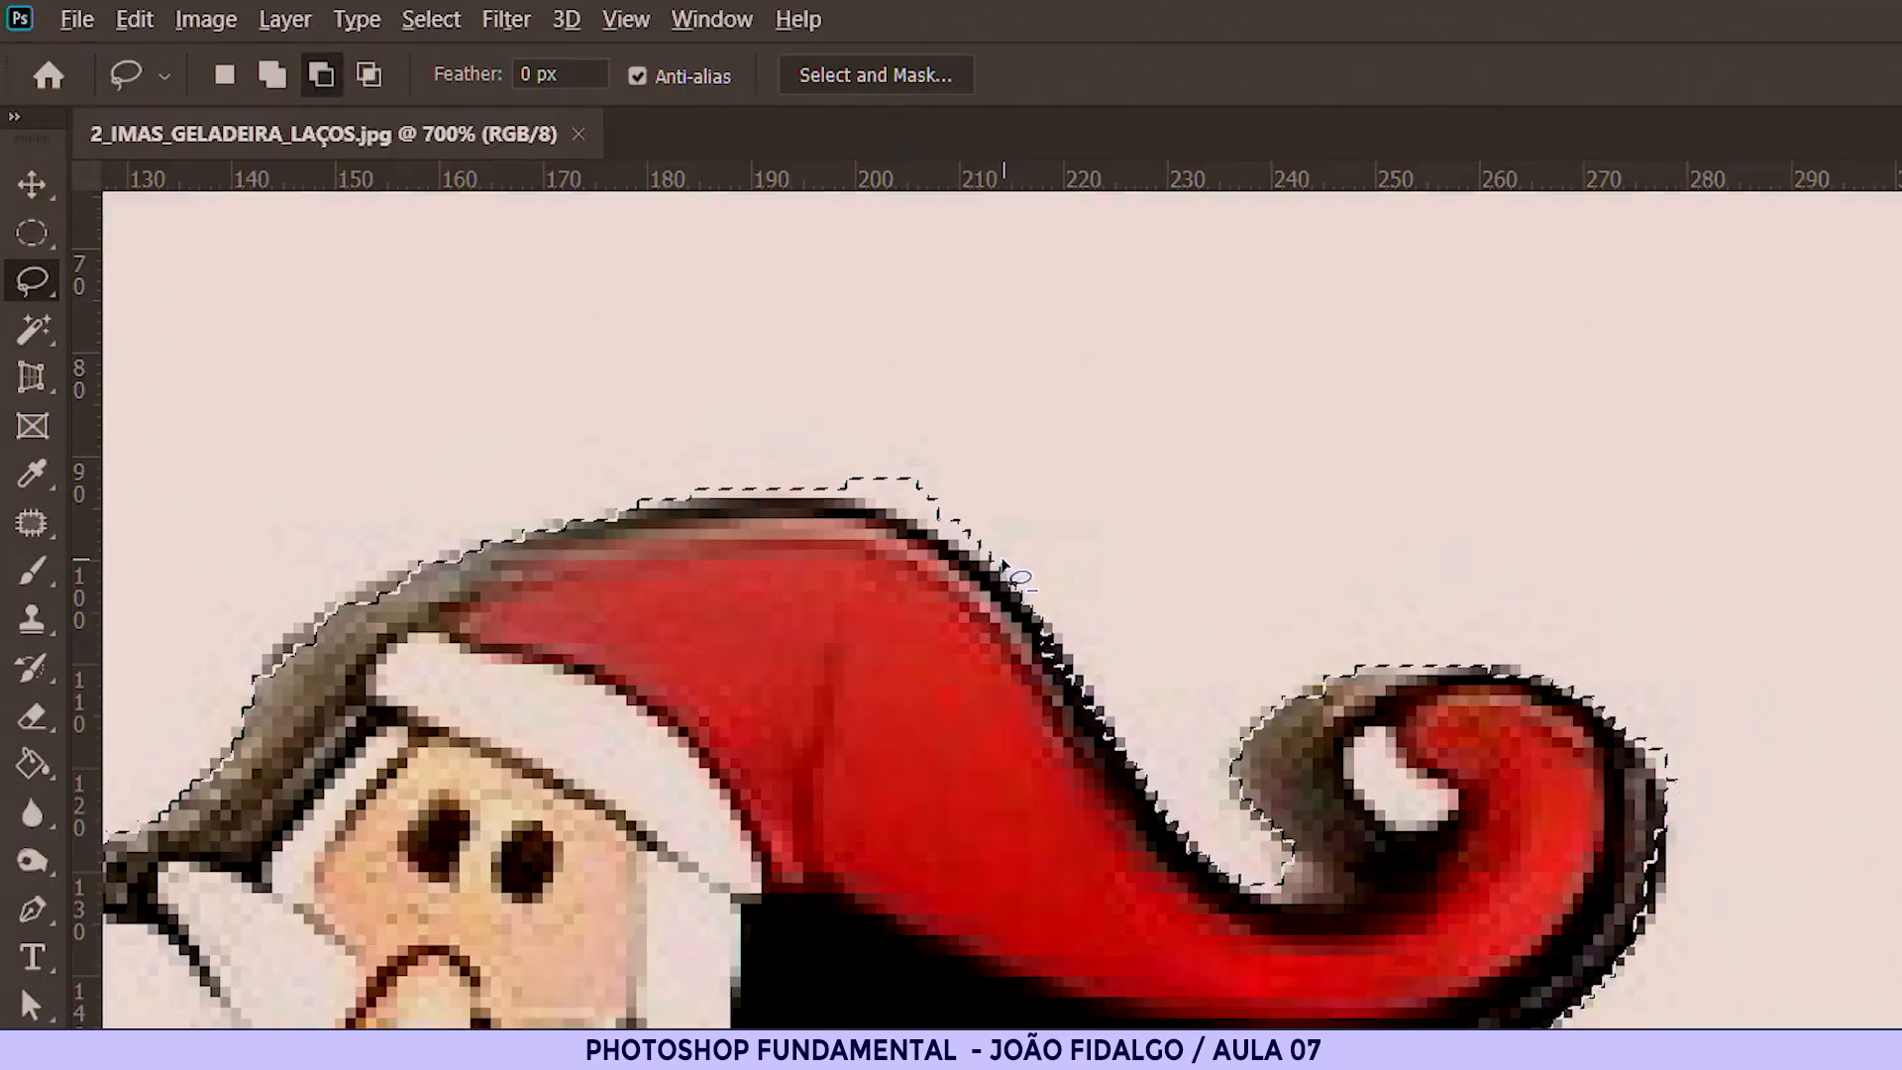
mouse_move(1003, 561)
left_mouse_down()
mouse_move(893, 508)
mouse_move(881, 459)
mouse_move(890, 479)
left_mouse_up()
left_click(225, 75)
mouse_move(139, 862)
left_mouse_down()
mouse_move(1206, 627)
mouse_move(1040, 600)
left_mouse_up()
mouse_move(984, 889)
left_mouse_down()
mouse_move(760, 353)
mouse_move(844, 530)
left_mouse_up()
left_click(273, 76)
Step: Refine the selection around the wand's star, subtracting the surplus background at its tip and lower points
scroll(771, 990, "down", 5)
left_click(321, 75)
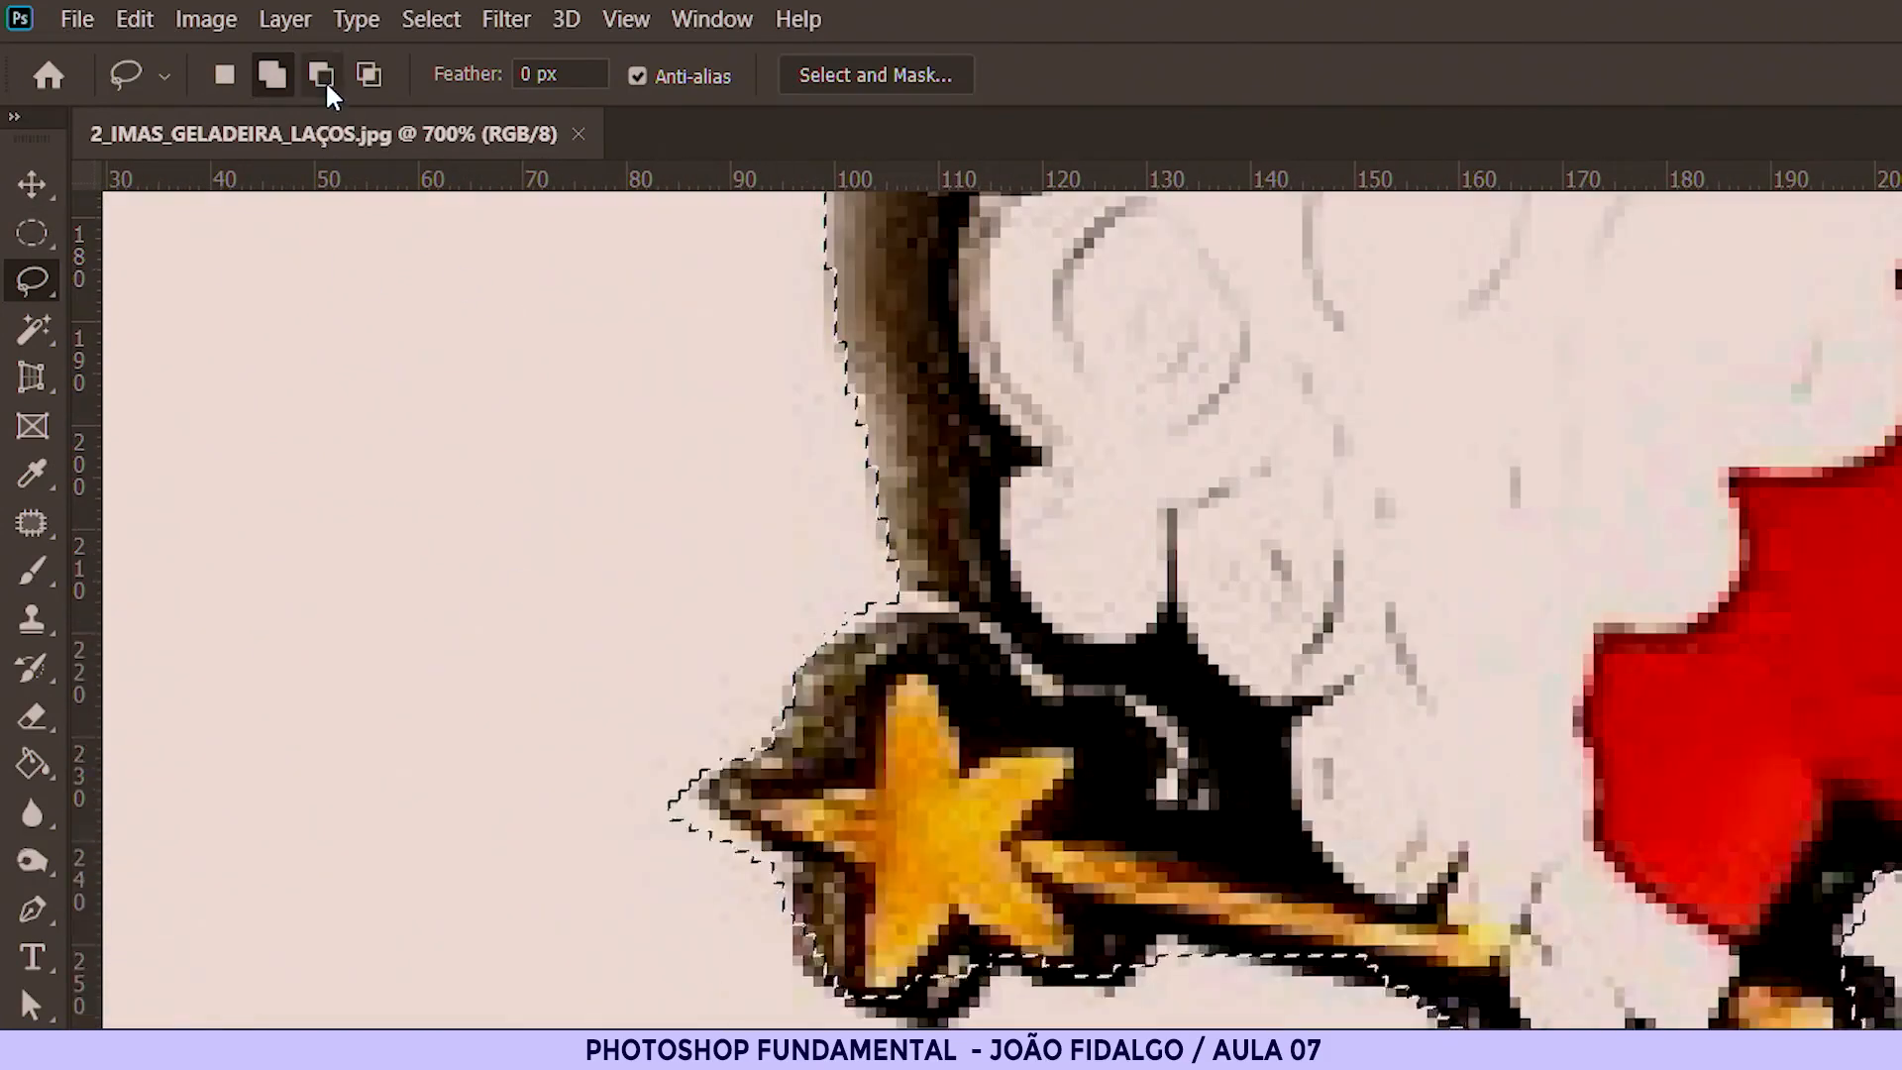
left_click_drag(700, 814, 594, 675)
left_click_drag(795, 921, 859, 1007)
left_click_drag(970, 986, 976, 924)
mouse_move(942, 1017)
left_mouse_down()
mouse_move(1061, 949)
mouse_move(1130, 870)
left_mouse_up()
left_click(325, 79)
left_click_drag(1132, 979, 1201, 979)
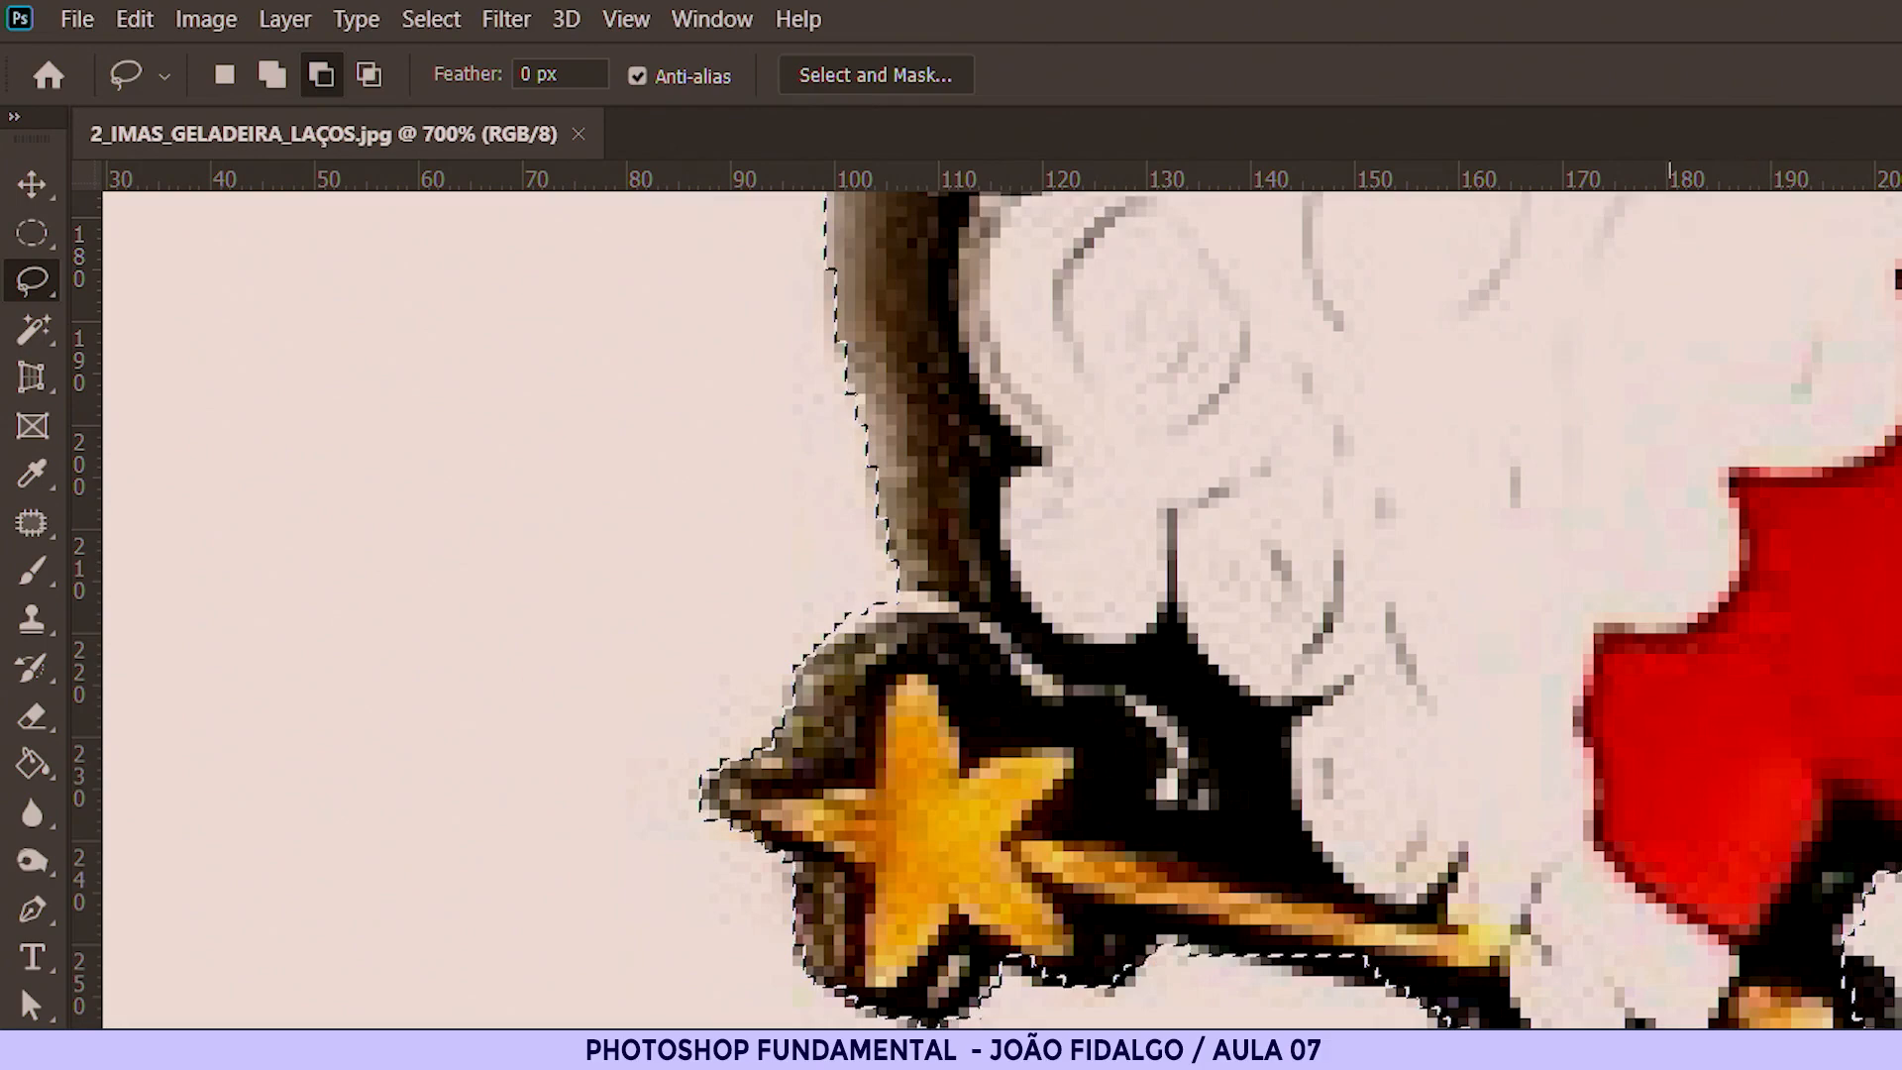
Step: Refine the selection along the Santa's lower edge, adding the missed outline parts between the wand and the legs
left_click_drag(1682, 948, 1220, 804)
left_click(273, 76)
mouse_move(1384, 815)
left_mouse_down()
mouse_move(1424, 907)
mouse_move(1316, 920)
left_mouse_up()
left_click_drag(1173, 689, 465, 454)
left_click_drag(1295, 502, 854, 758)
left_click_drag(1075, 391, 1033, 417)
Step: Trim surplus background from the selection around the Santa's legs, undoing a stray stroke and redrawing it
left_click(322, 77)
mouse_move(1321, 556)
left_mouse_down()
mouse_move(1369, 535)
mouse_move(1333, 567)
left_mouse_up()
left_click_drag(880, 515, 865, 590)
left_click_drag(899, 785, 903, 912)
key("ctrl+z")
left_click_drag(896, 779, 981, 860)
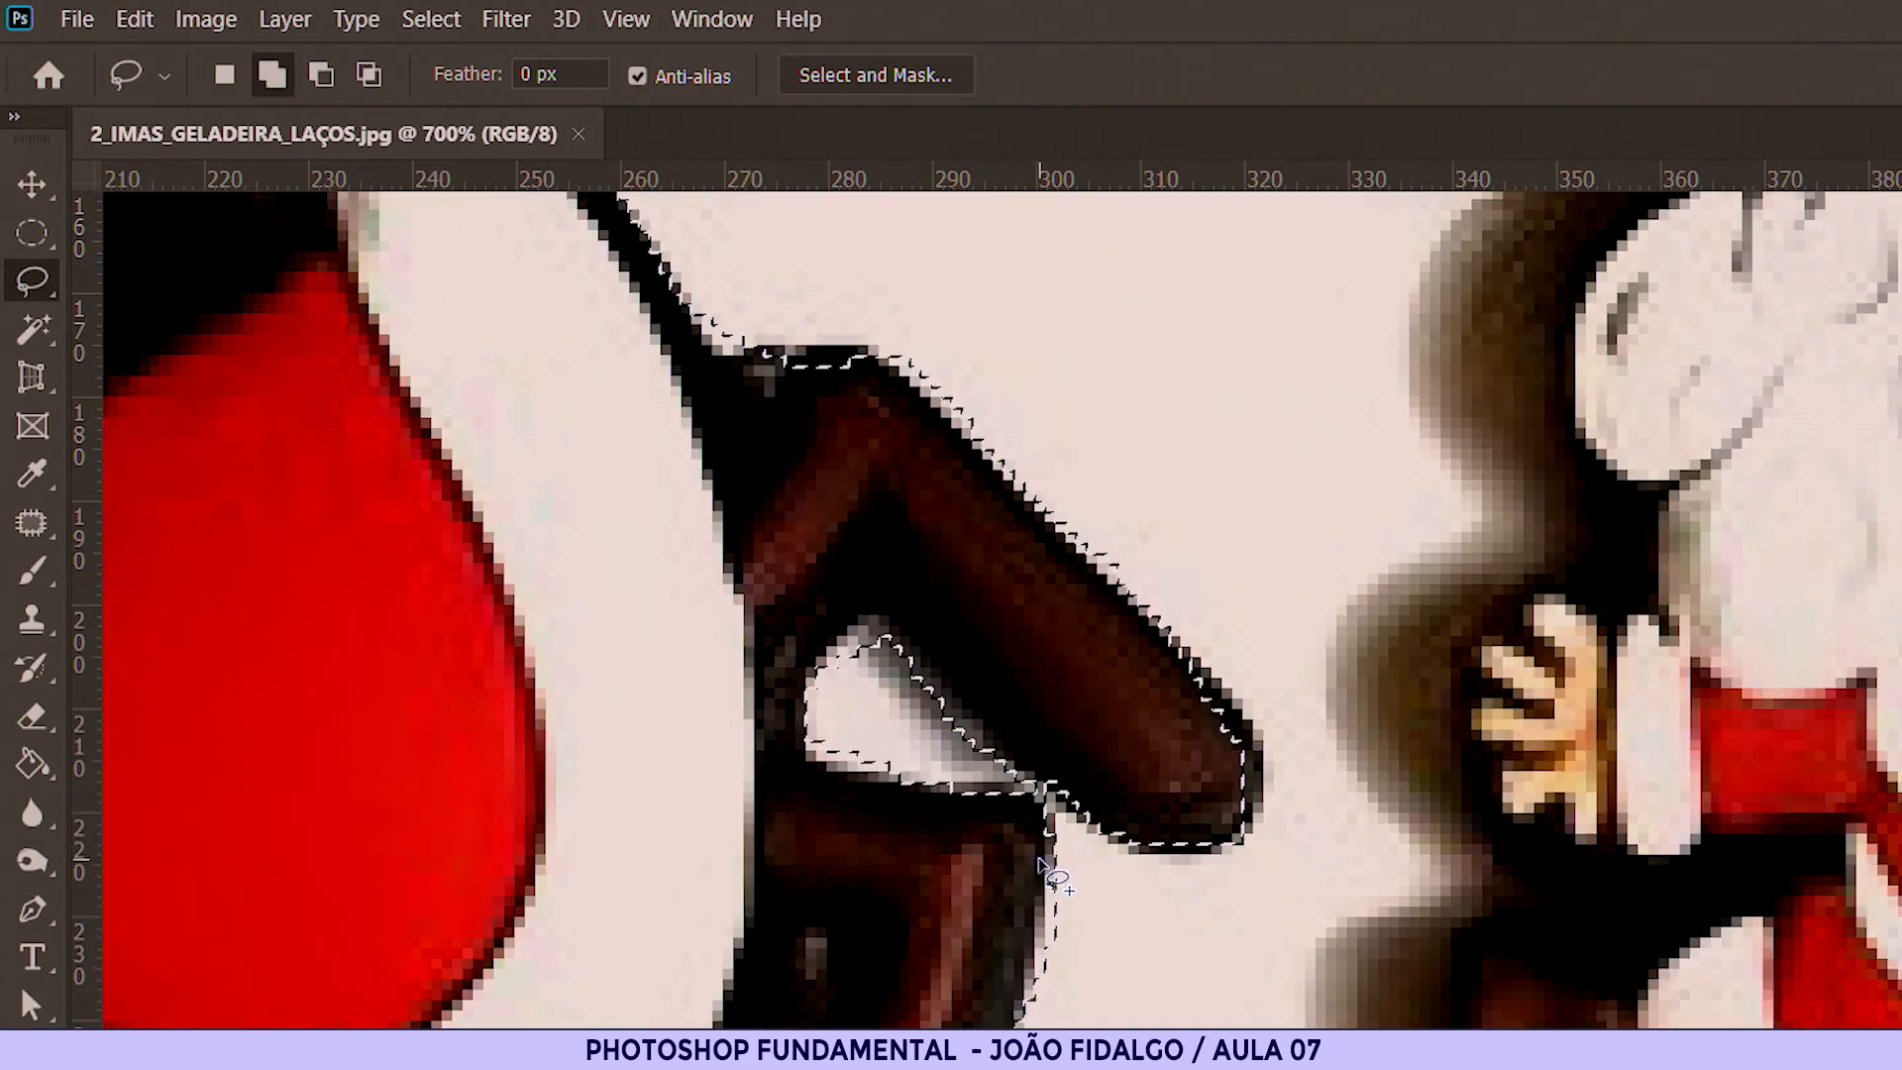
Step: Subtract the top corner of the gap between the legs and add the upper boot's missed outer edge to the selection
left_click(323, 80)
left_click_drag(823, 736, 867, 627)
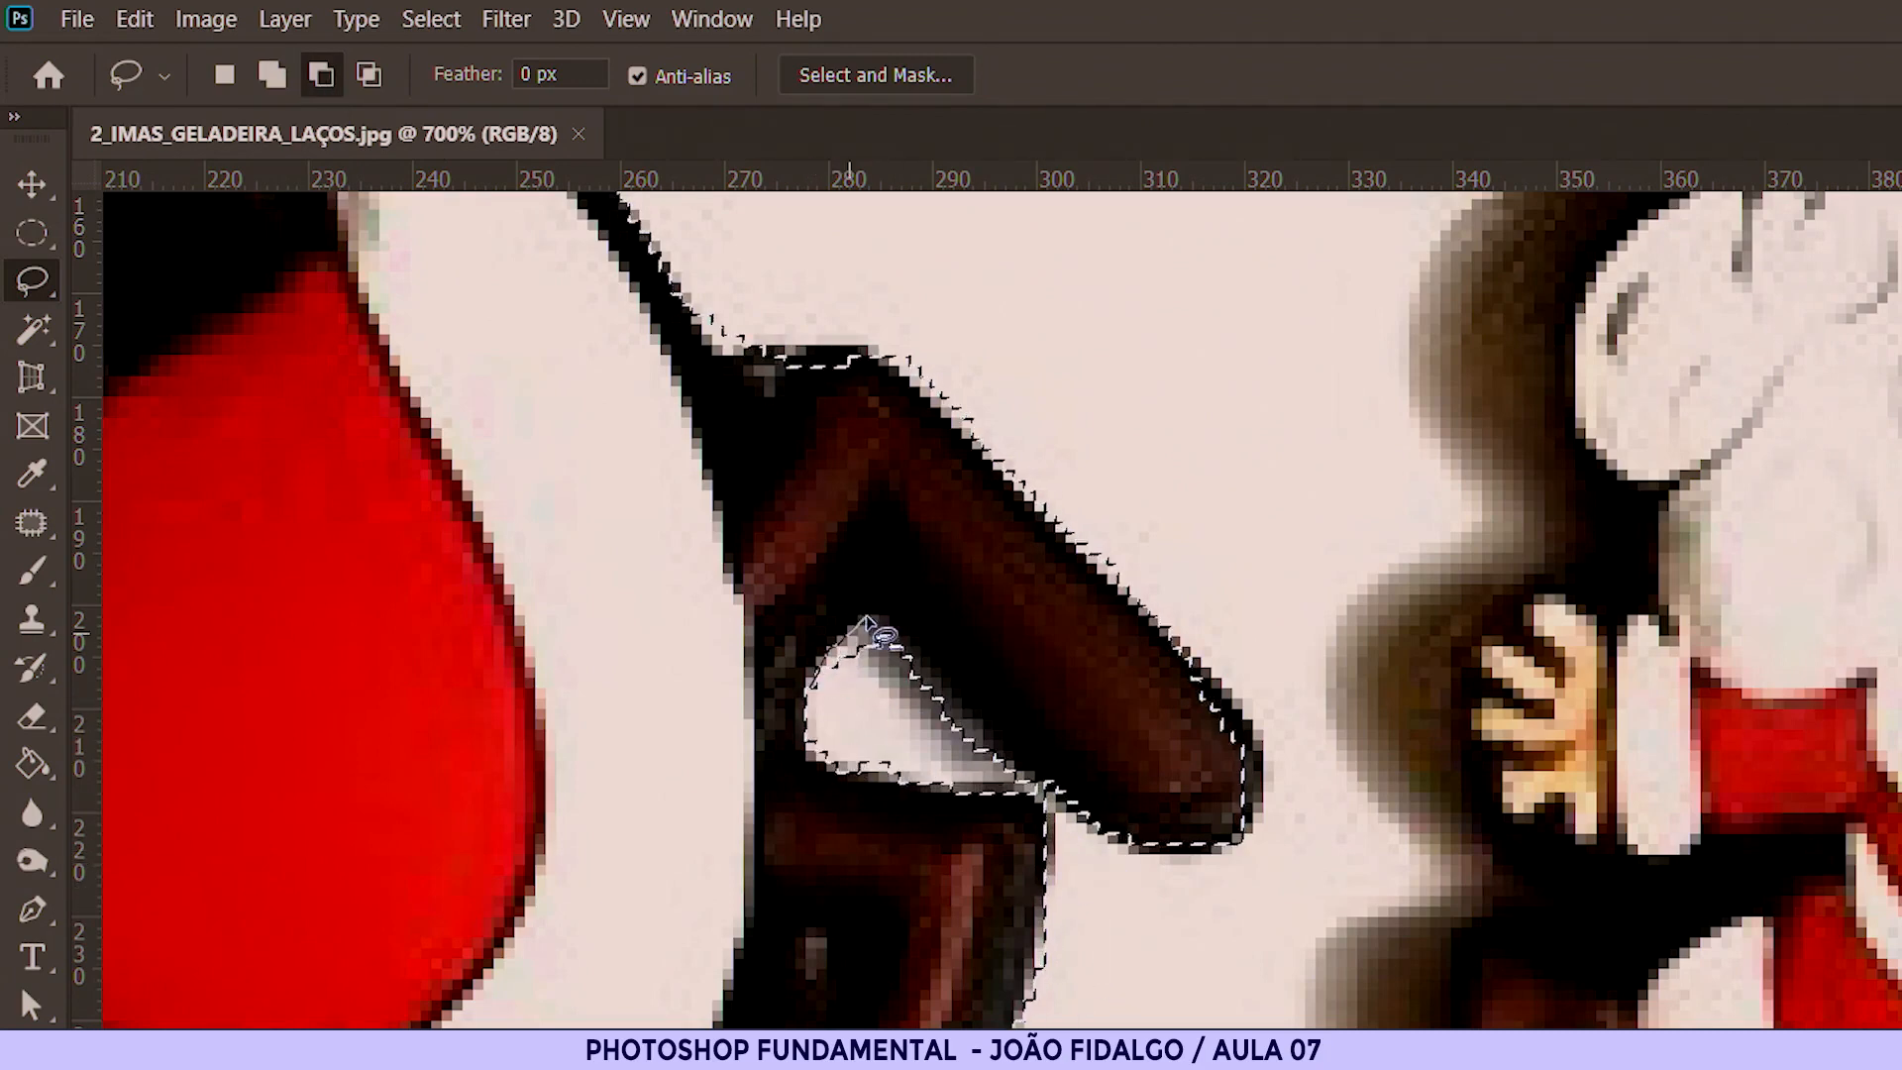
left_click(272, 74)
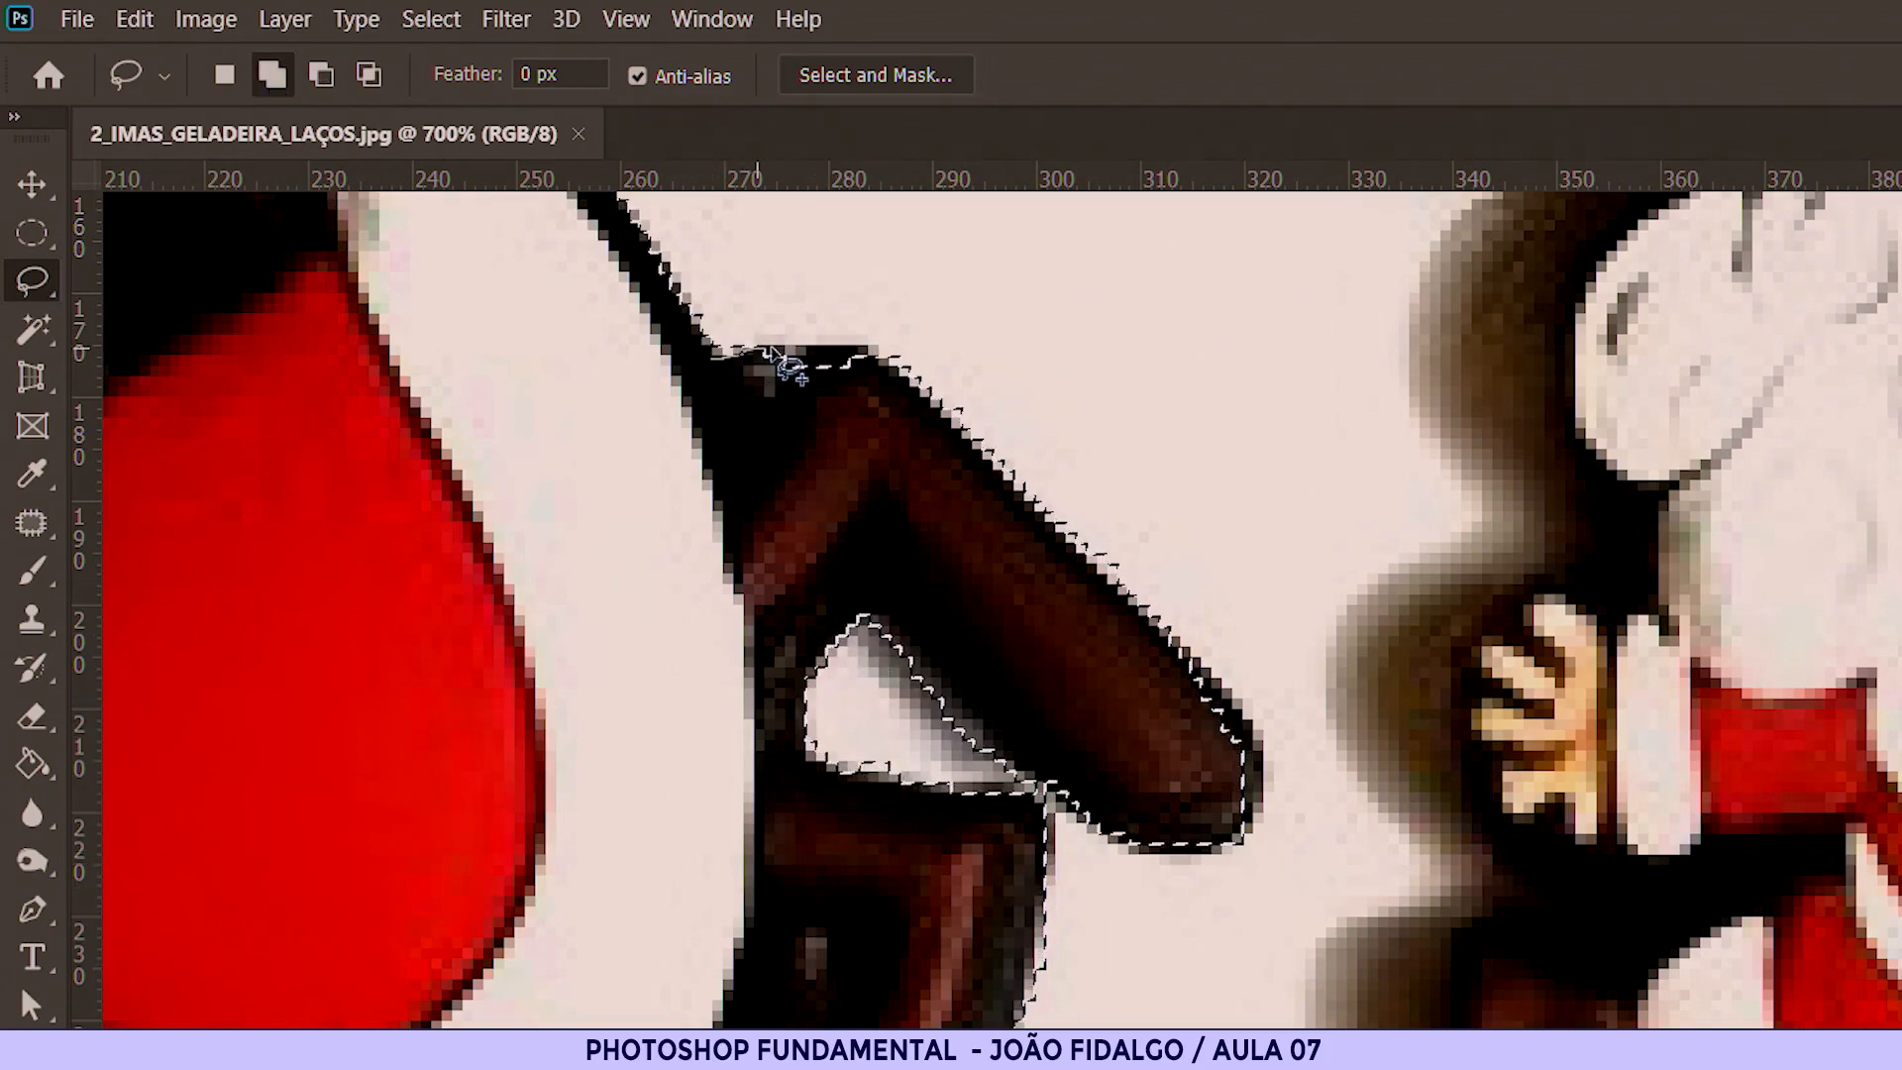
left_click_drag(1252, 756, 1257, 734)
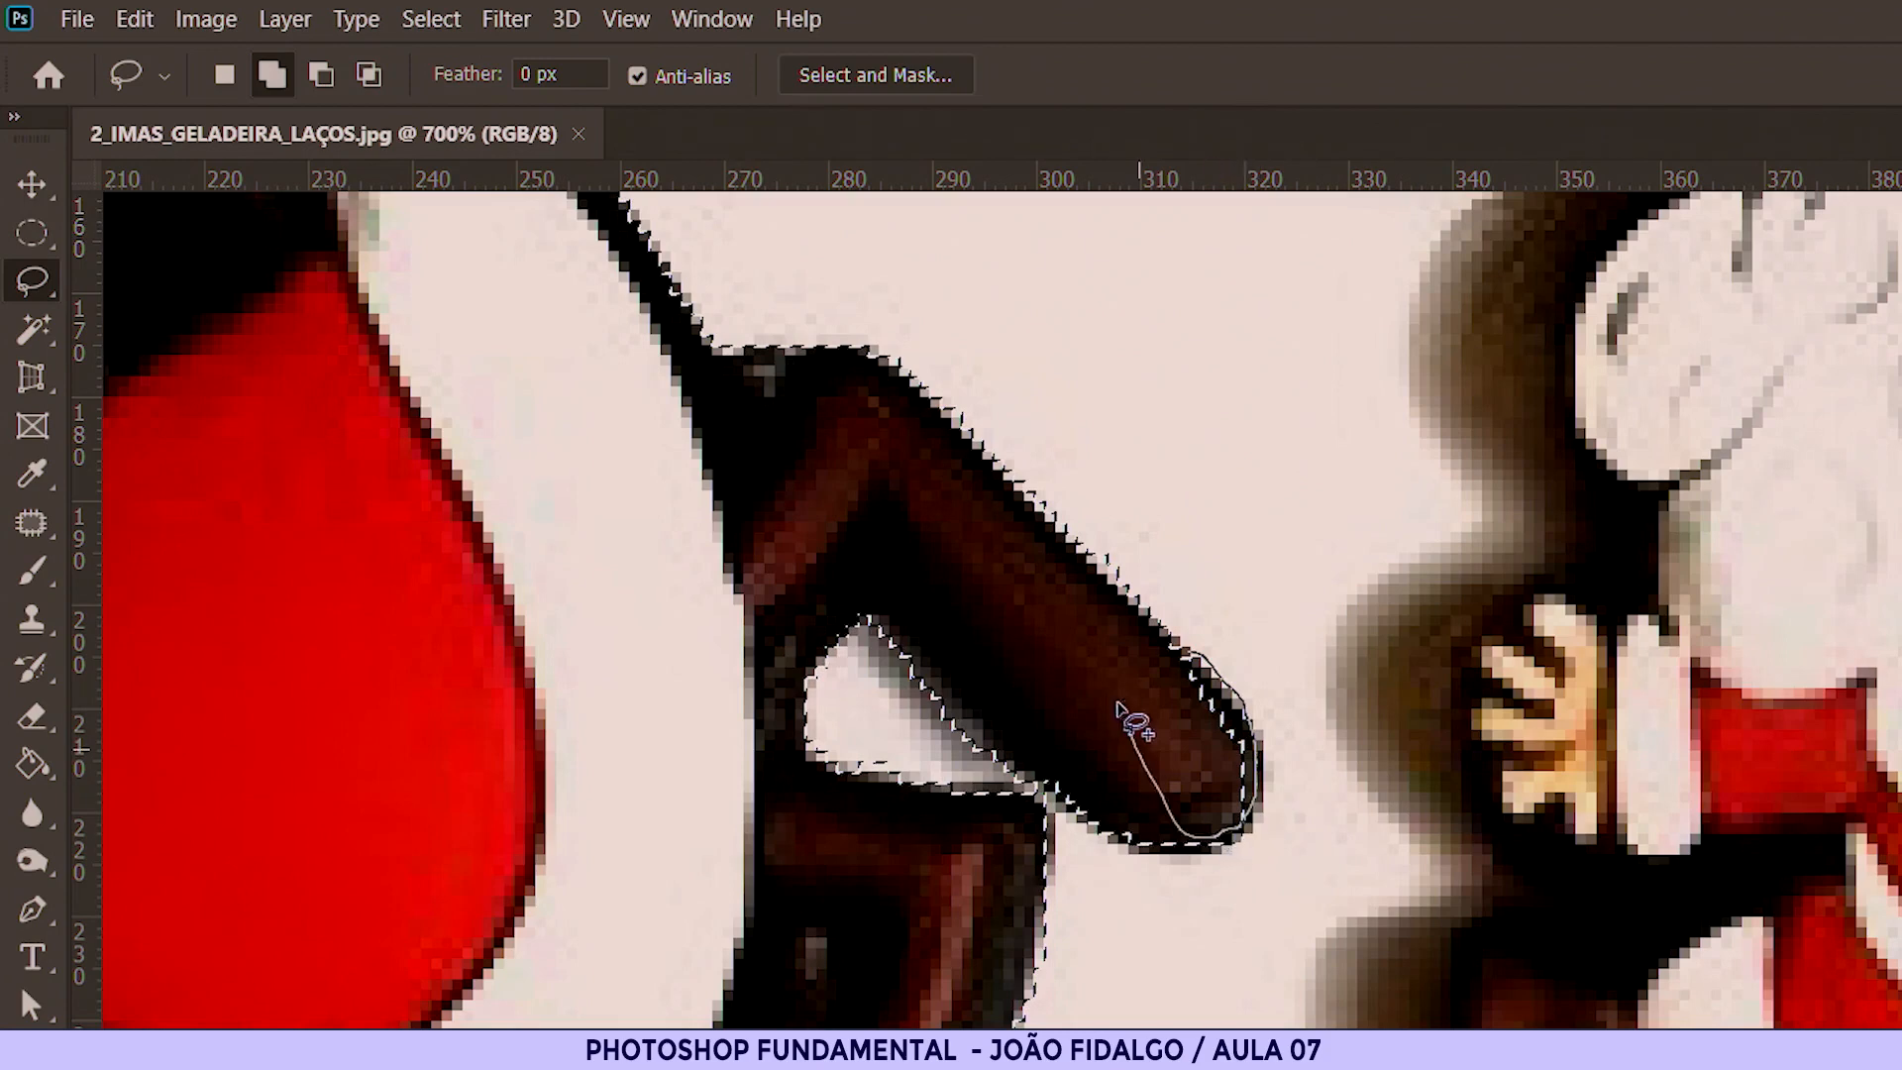
Step: Subtract the remaining shaded strip in the gap below the upper leg and finish refining the selection around the lower leg
left_click(321, 74)
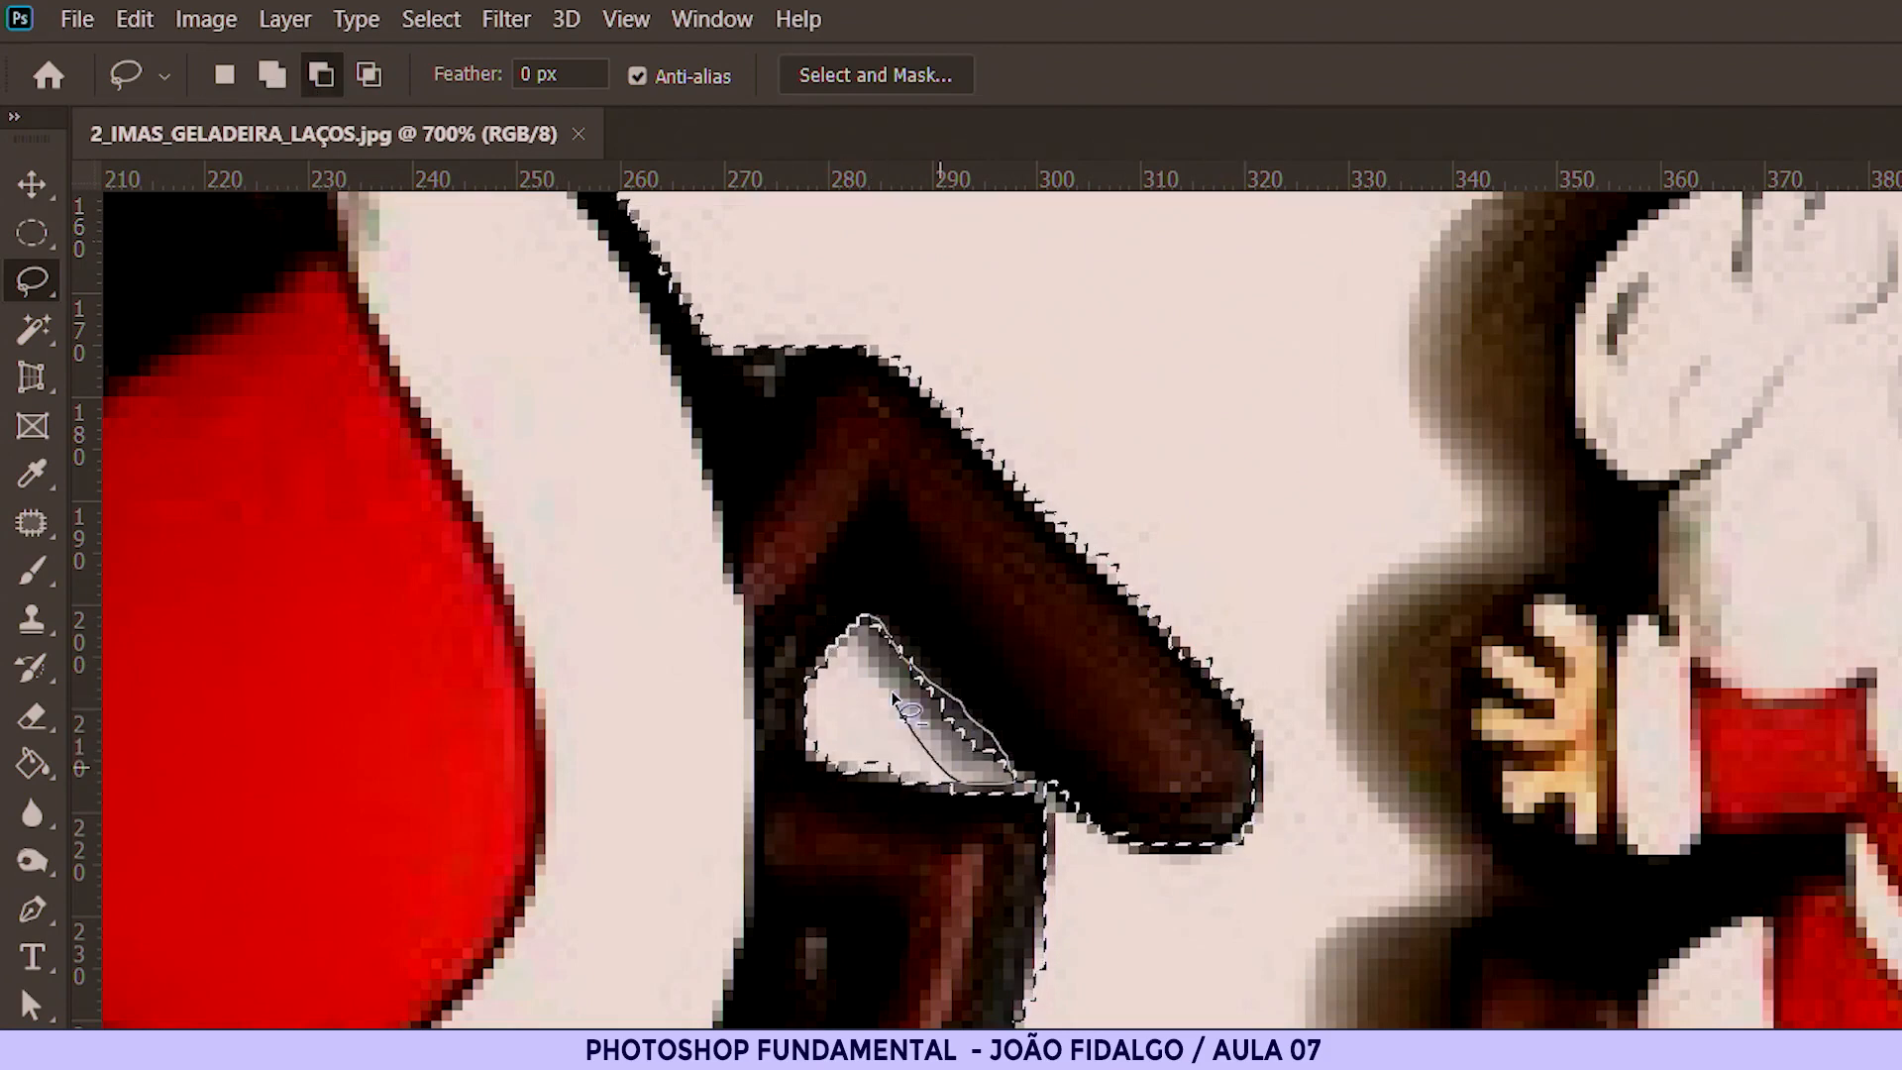
key("shift")
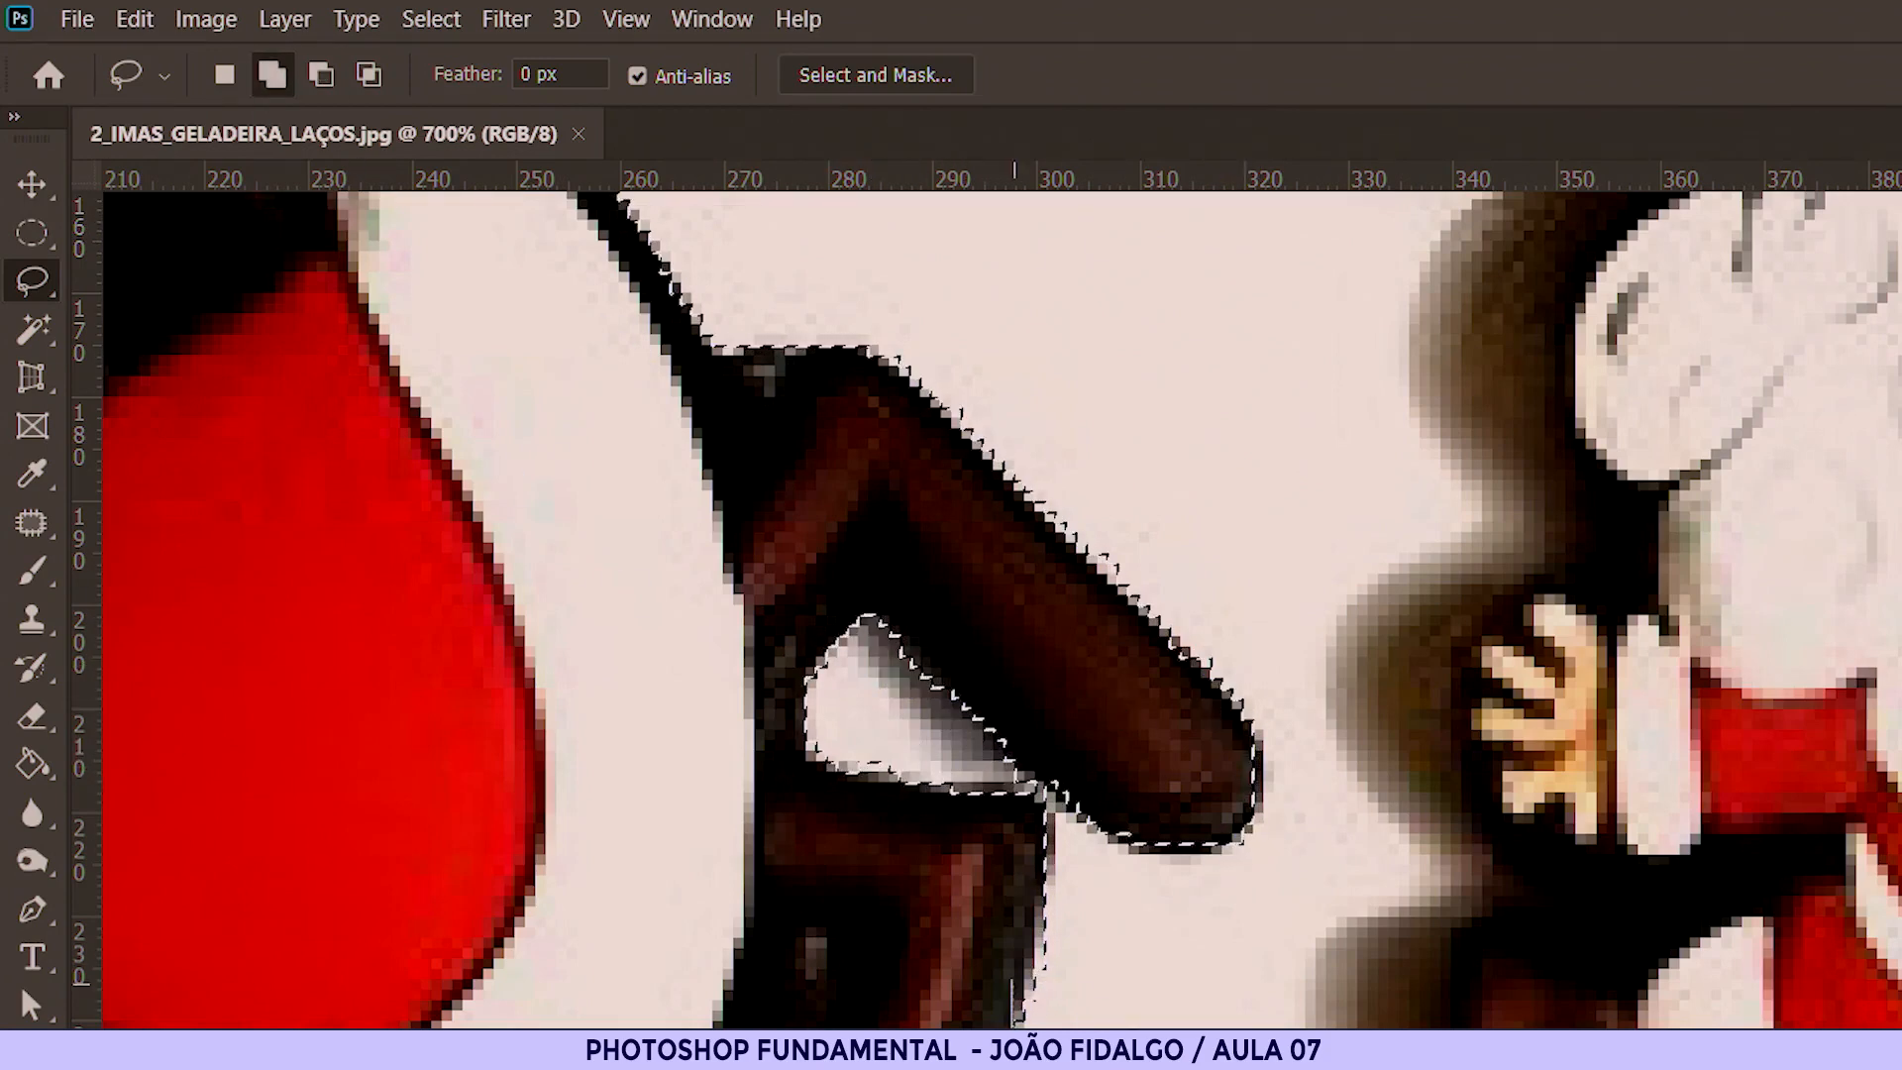
scroll(857, 1021, "down", 7)
left_click_drag(722, 880, 1374, 981)
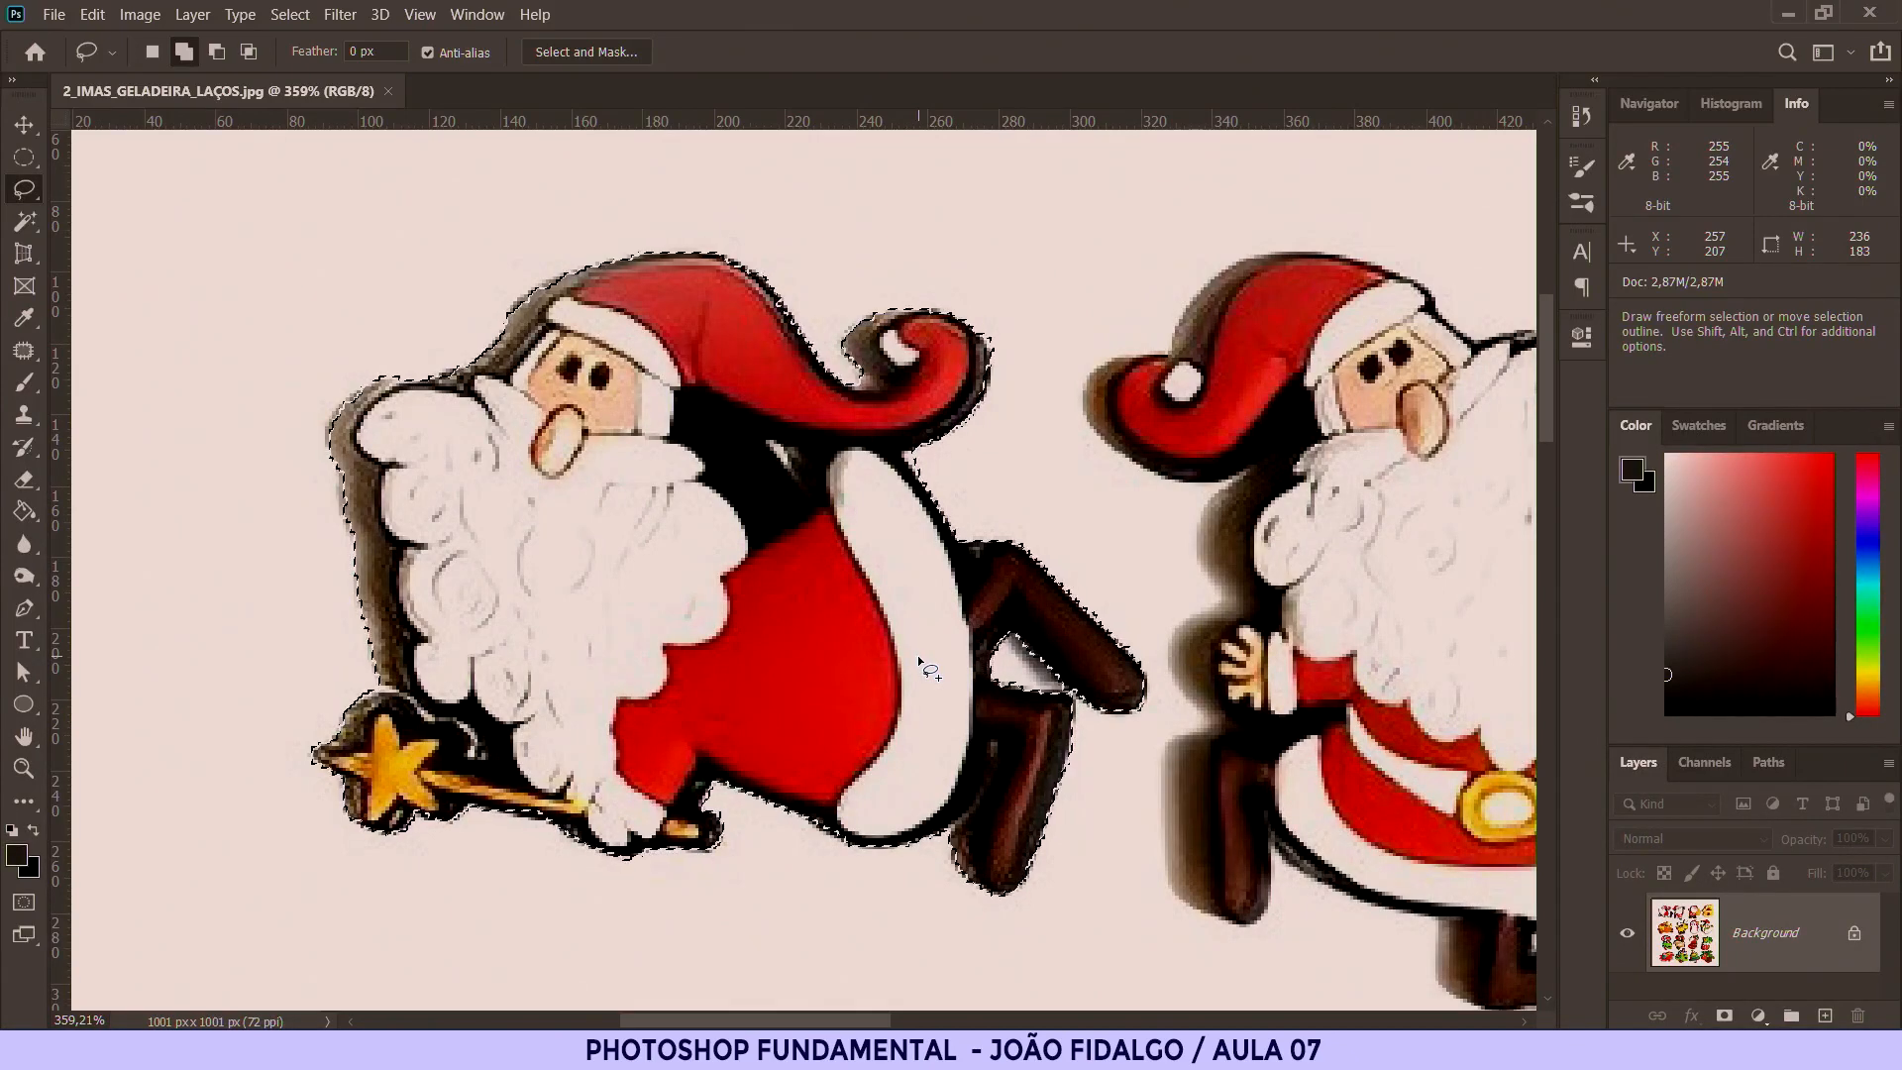
Step: Switch to the Polygonal Lasso tool and set it to add to the existing selection
key("space")
mouse_move(1223, 544)
left_mouse_down()
mouse_move(830, 520)
mouse_move(1074, 576)
mouse_move(940, 501)
mouse_move(872, 608)
mouse_move(935, 425)
mouse_move(871, 531)
mouse_move(849, 489)
mouse_move(805, 506)
left_mouse_up()
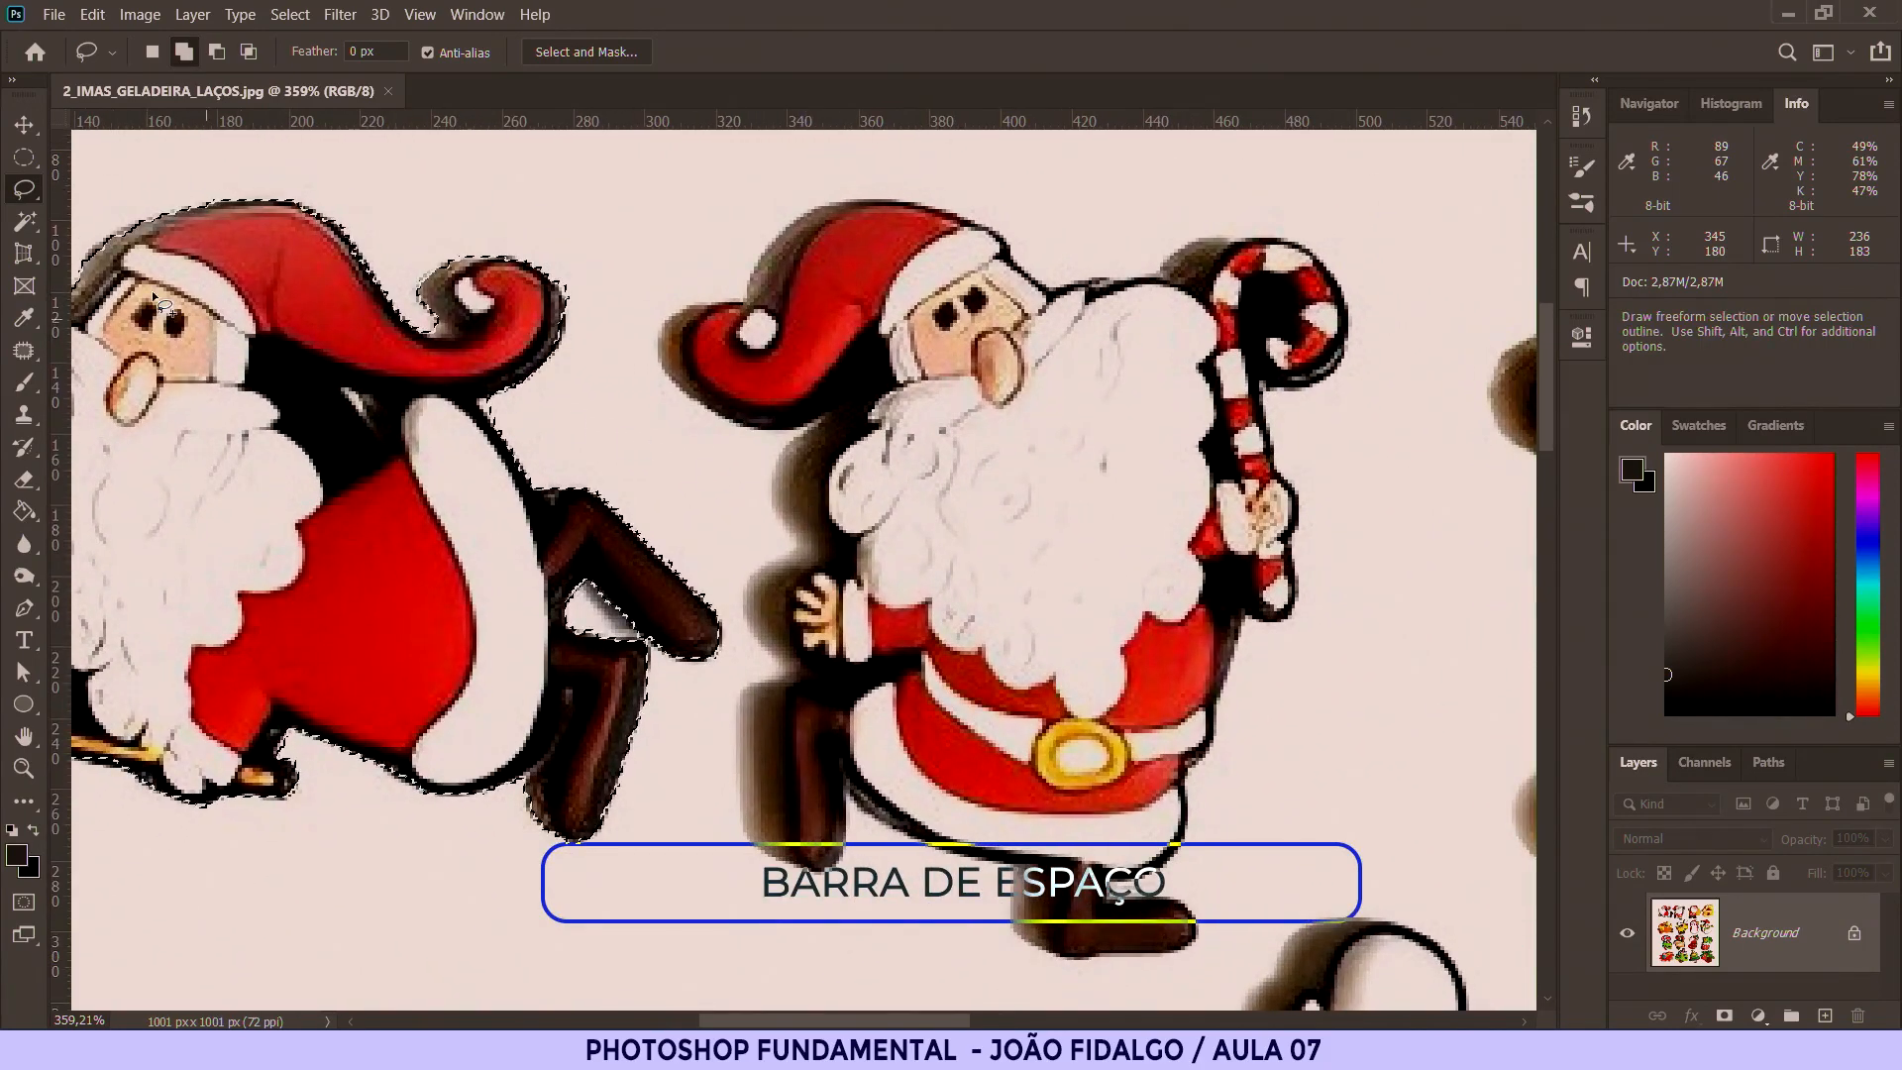
right_click(22, 188)
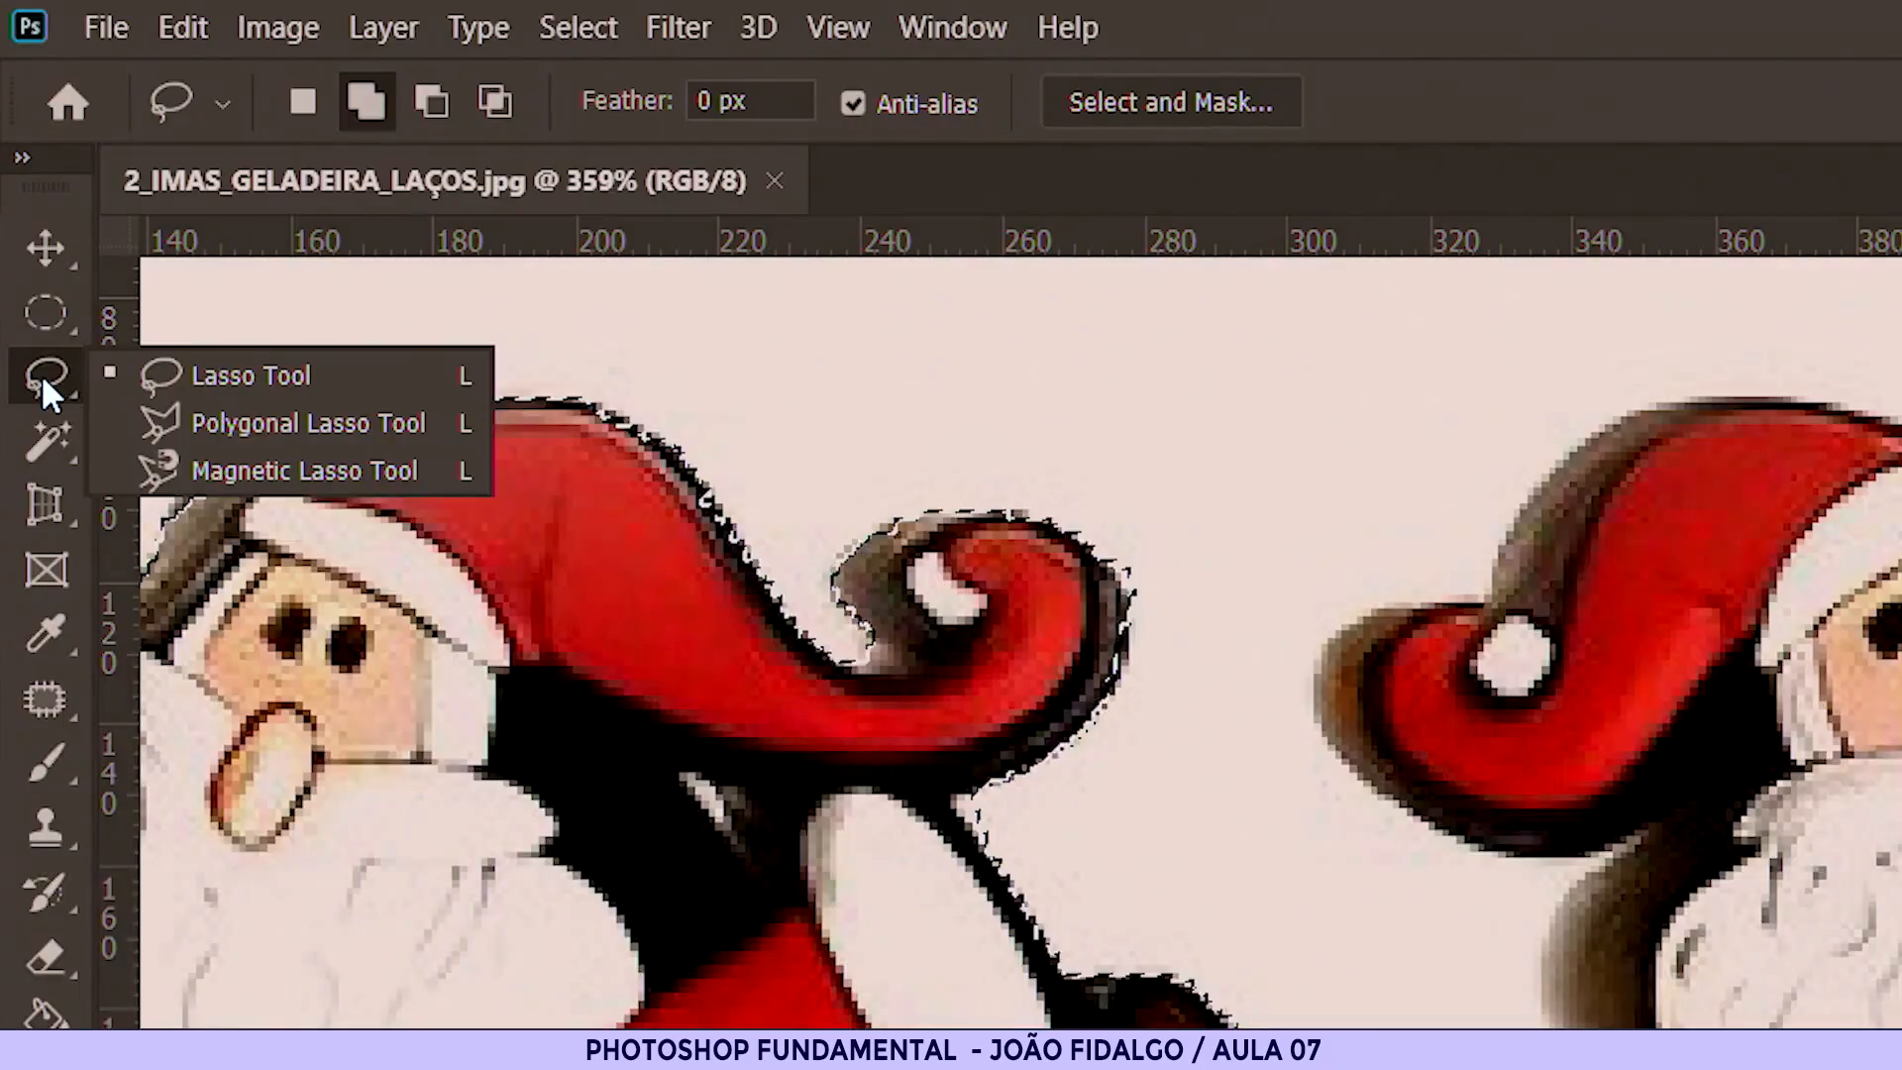
left_click(265, 423)
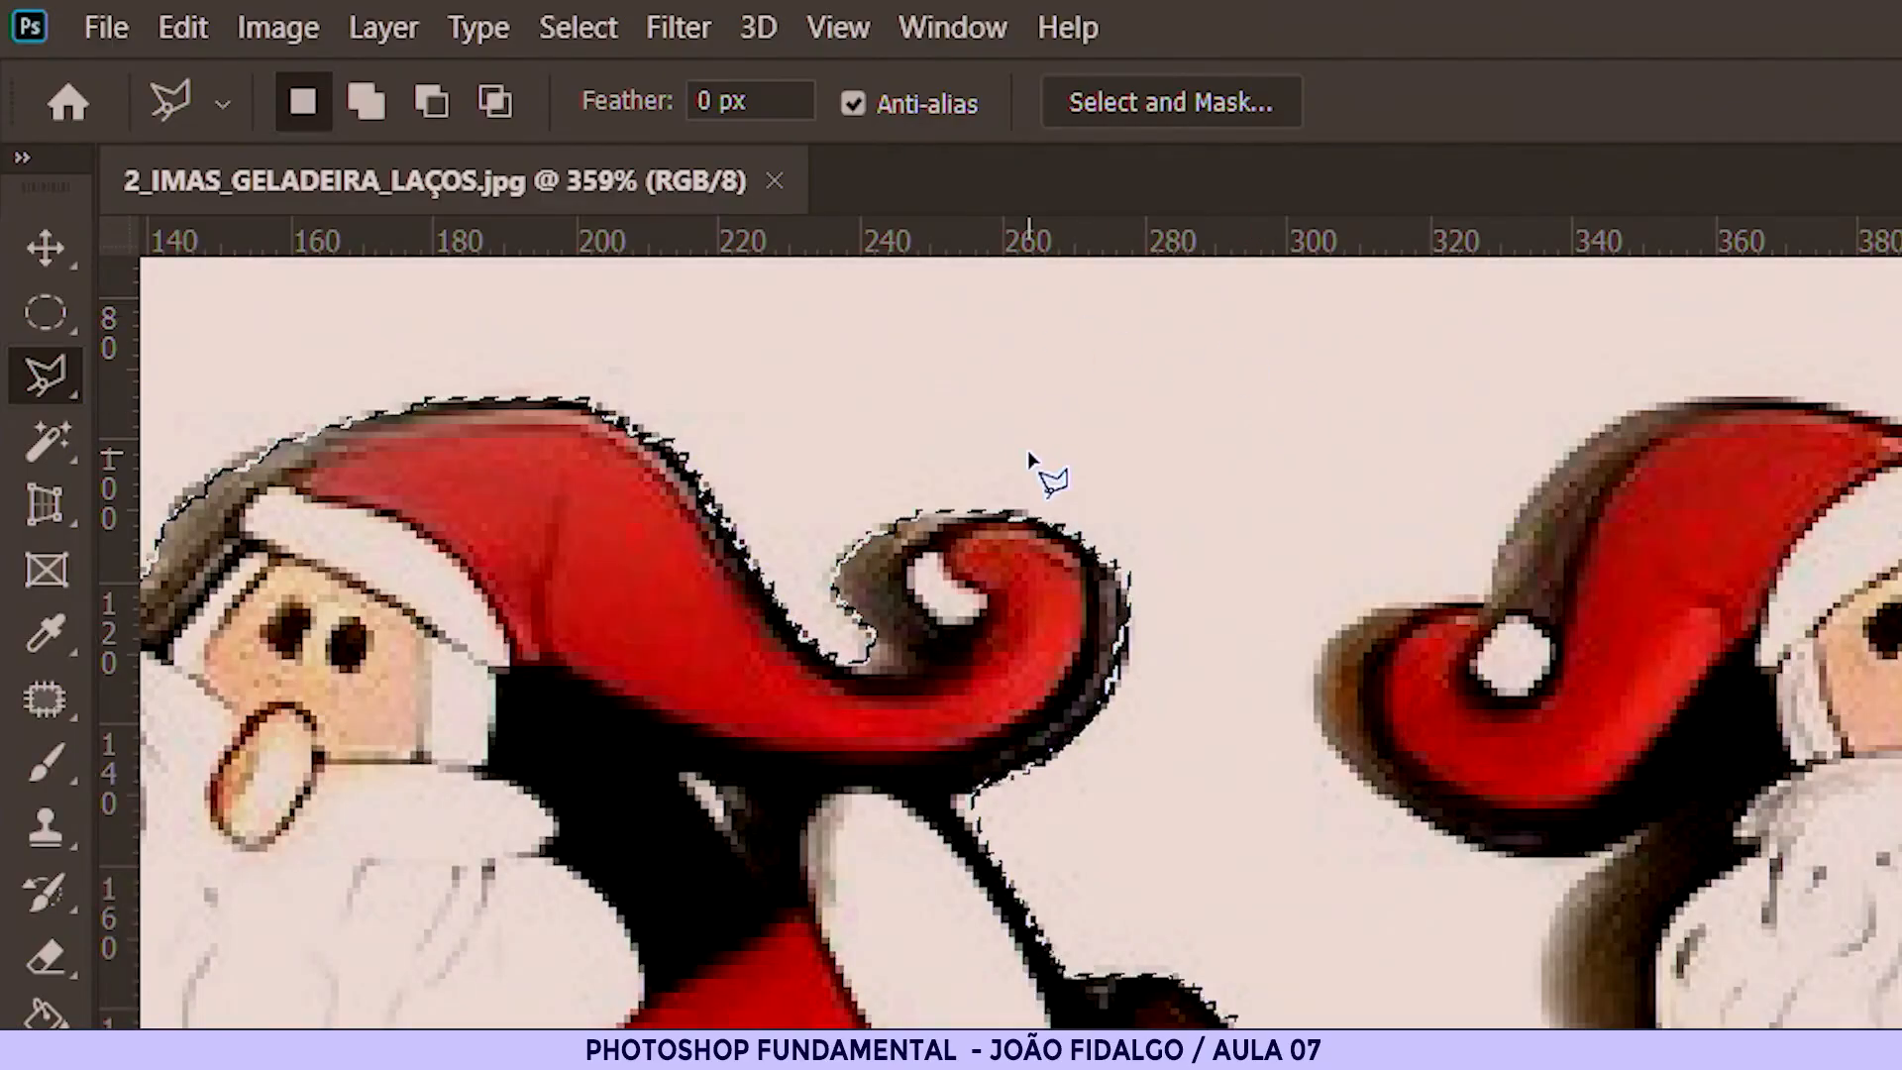
left_click(372, 97)
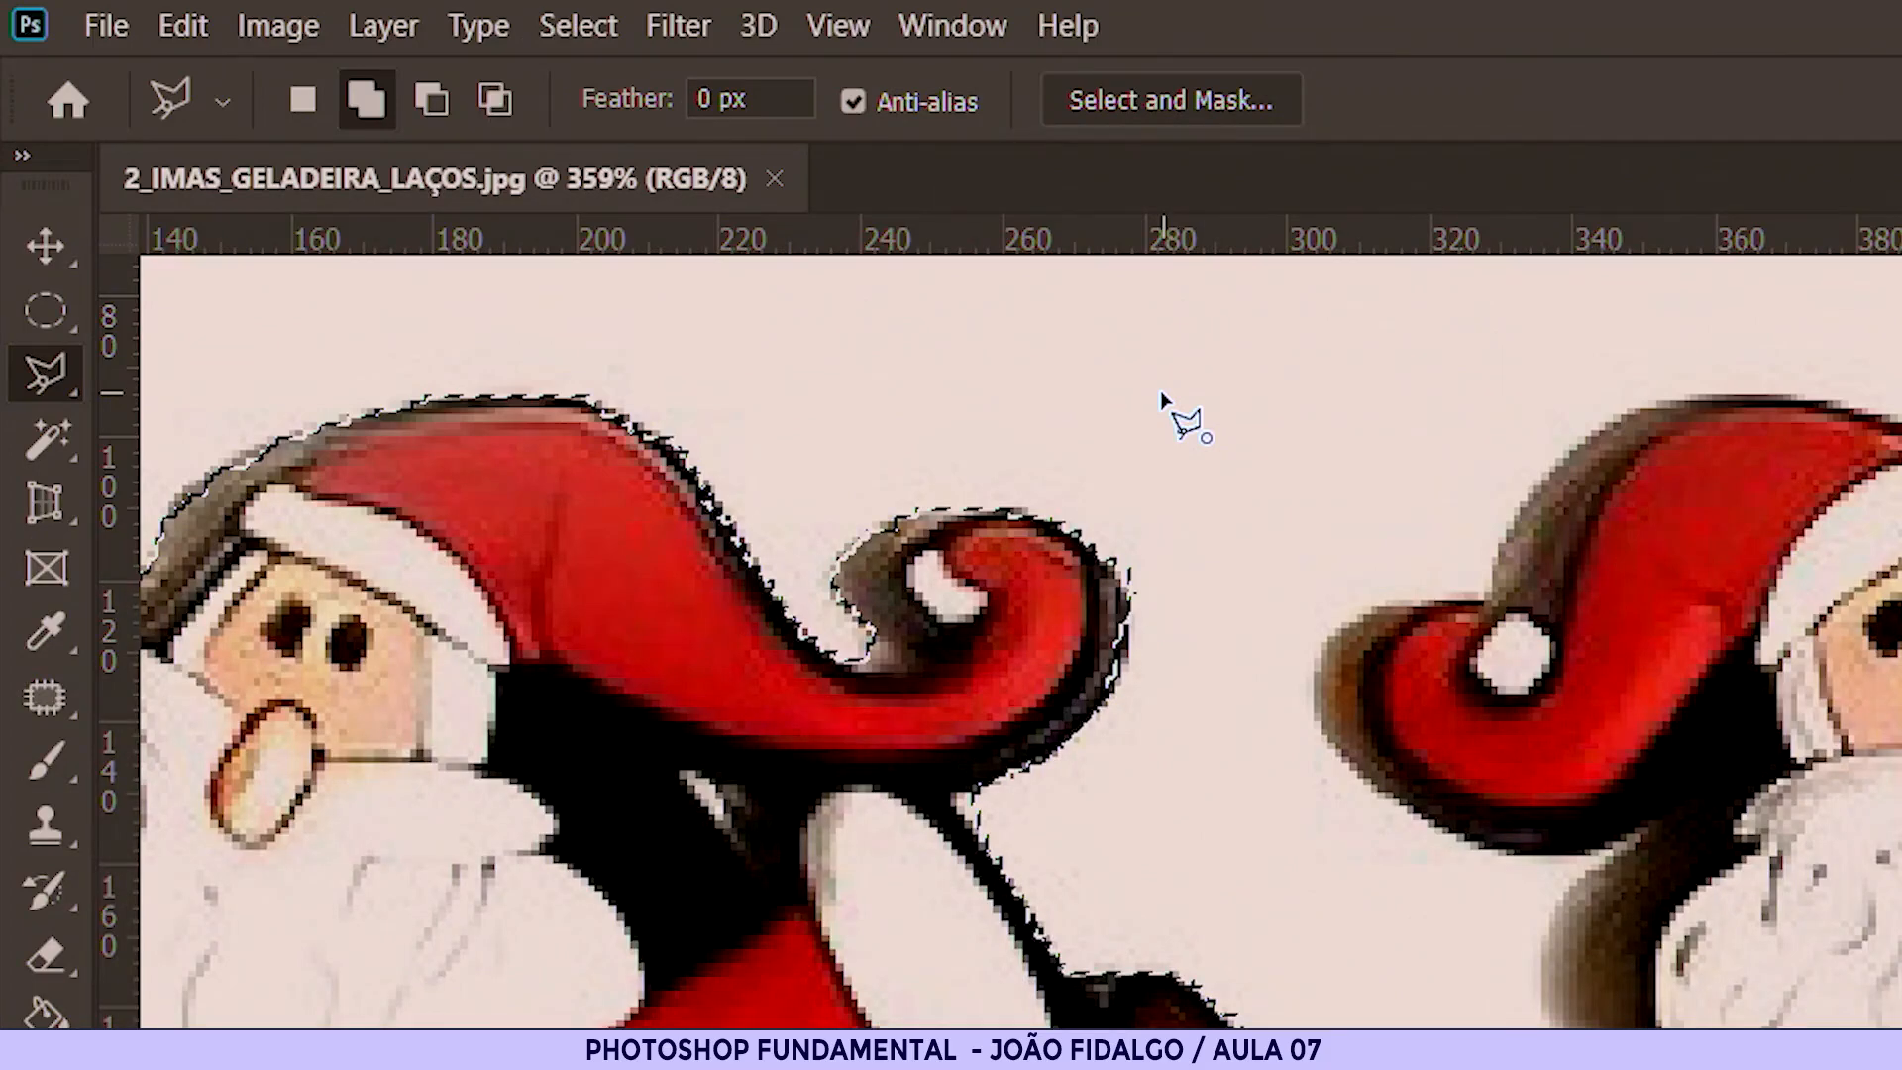
Step: Add a closed C-shaped polygonal selection on the blank background between the two Santas and undo it
left_click(1162, 397)
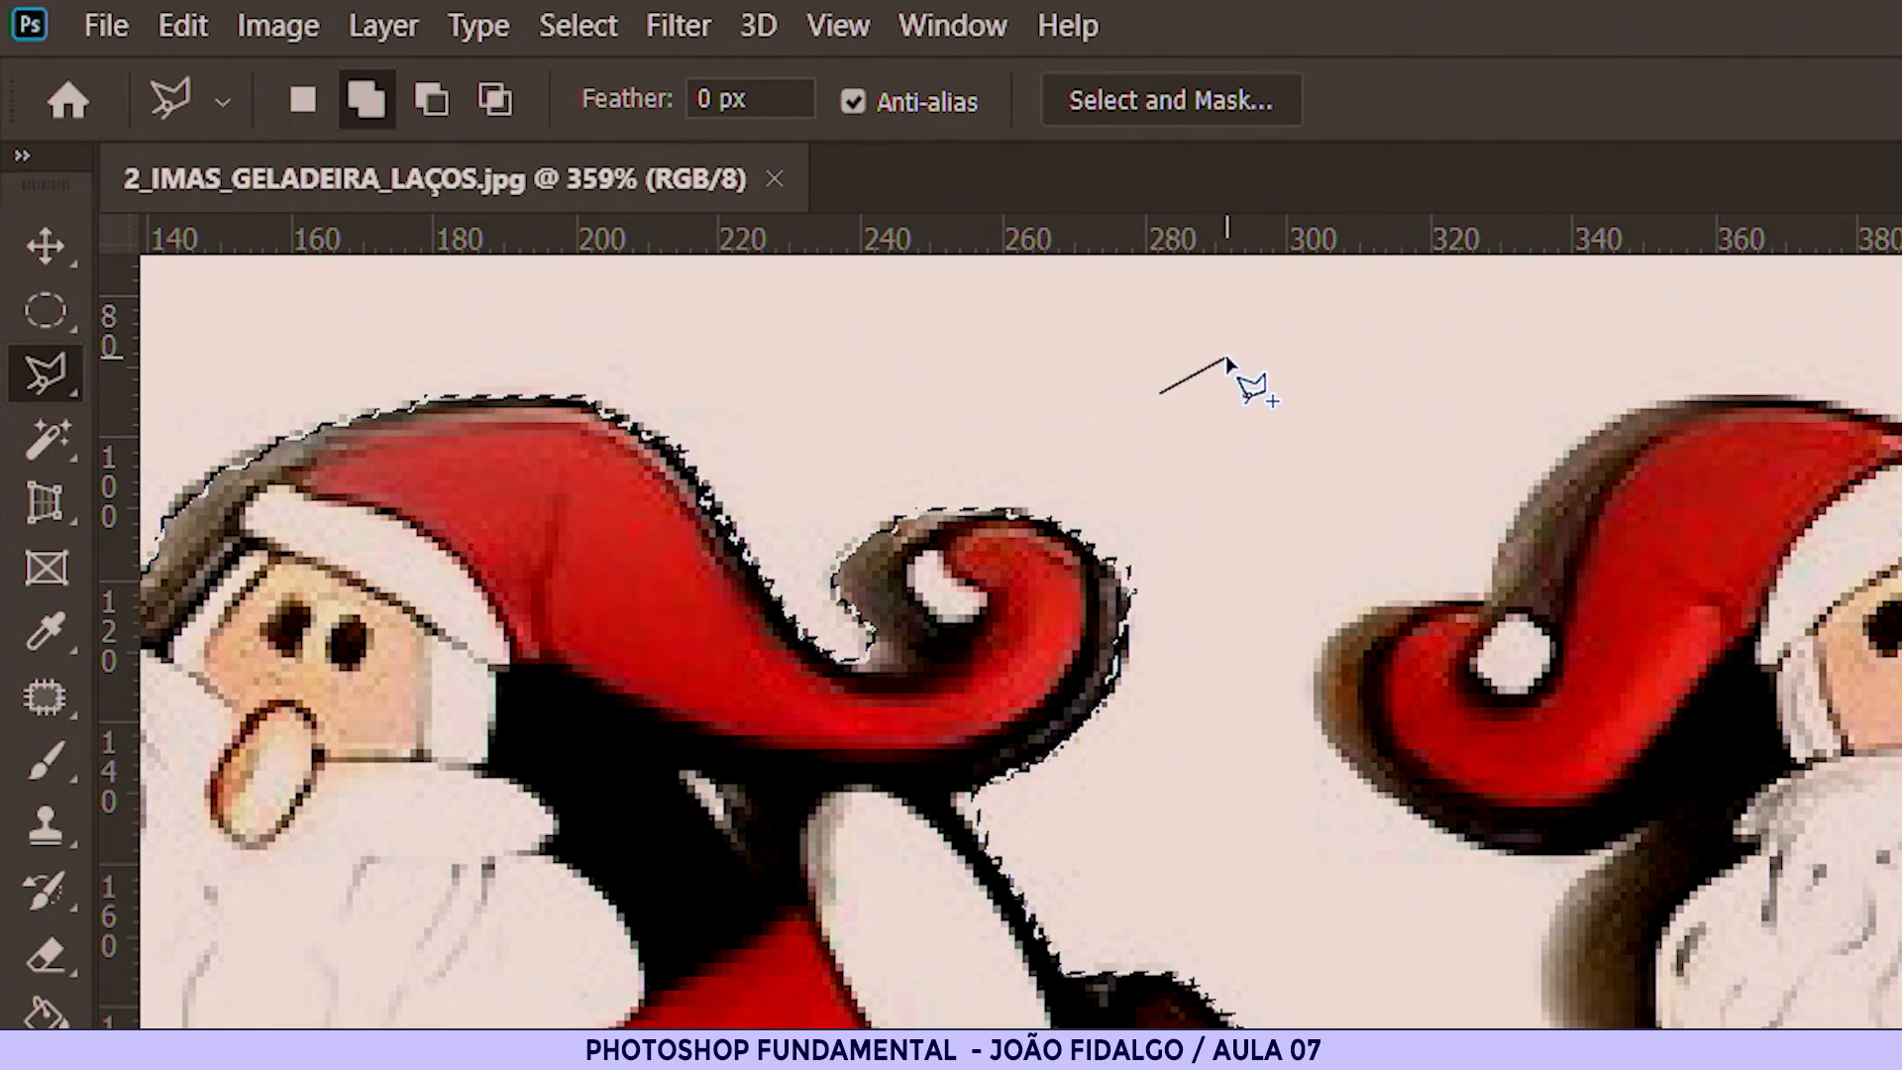
left_click(1323, 344)
left_click(1432, 353)
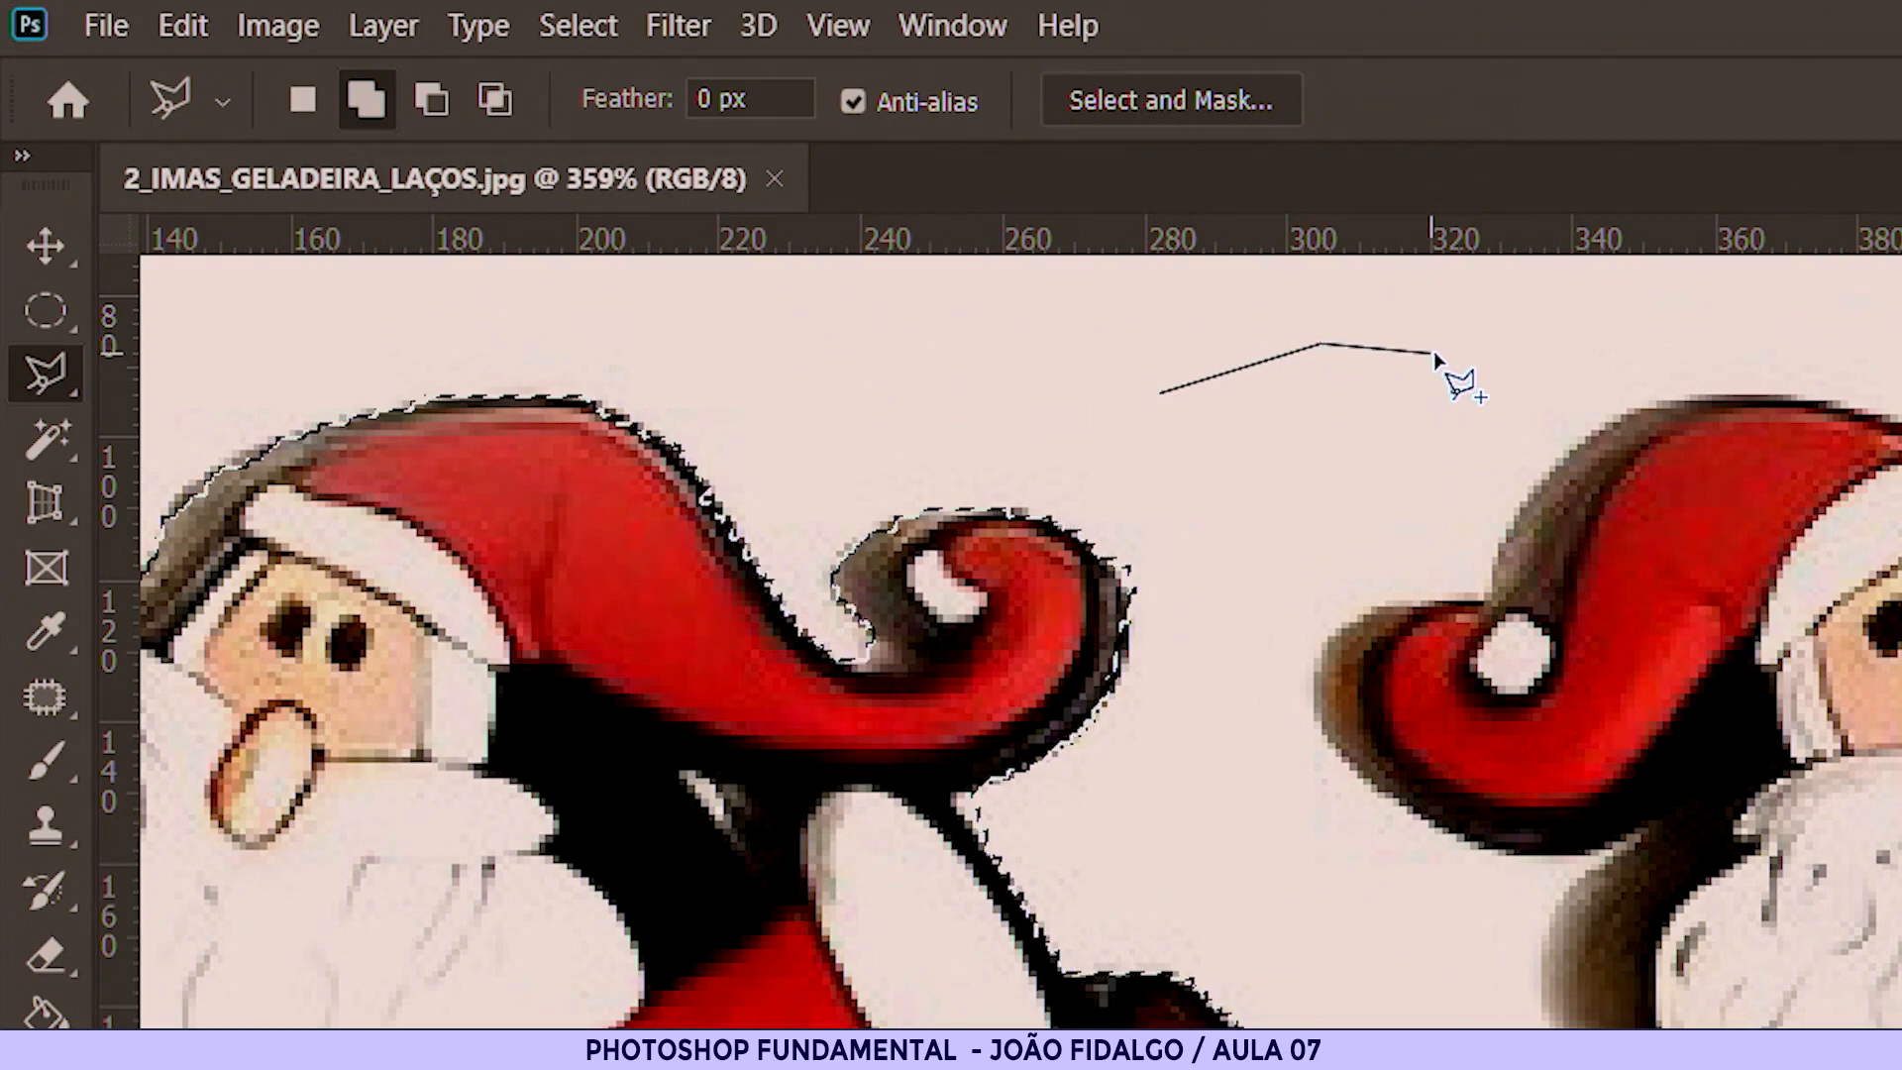
left_click(1466, 423)
left_click(1460, 479)
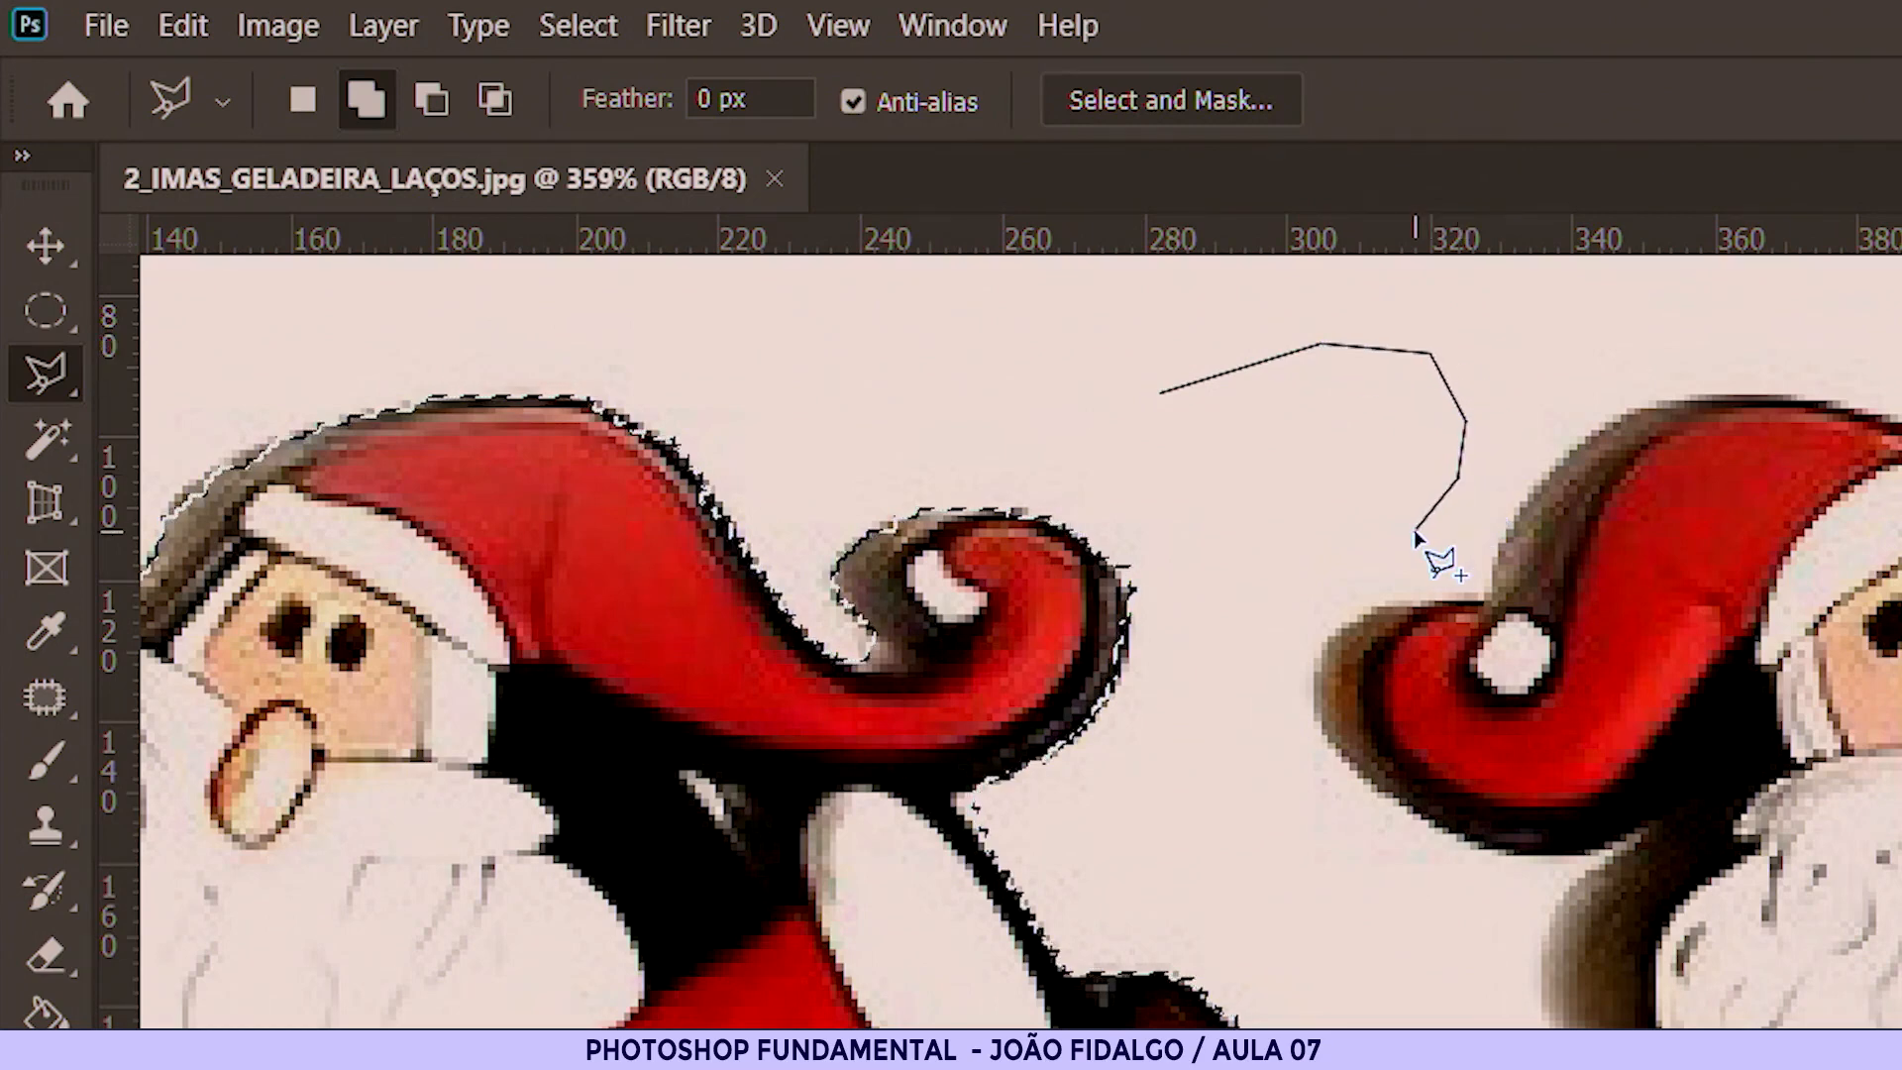
left_click(1324, 567)
left_click(1278, 464)
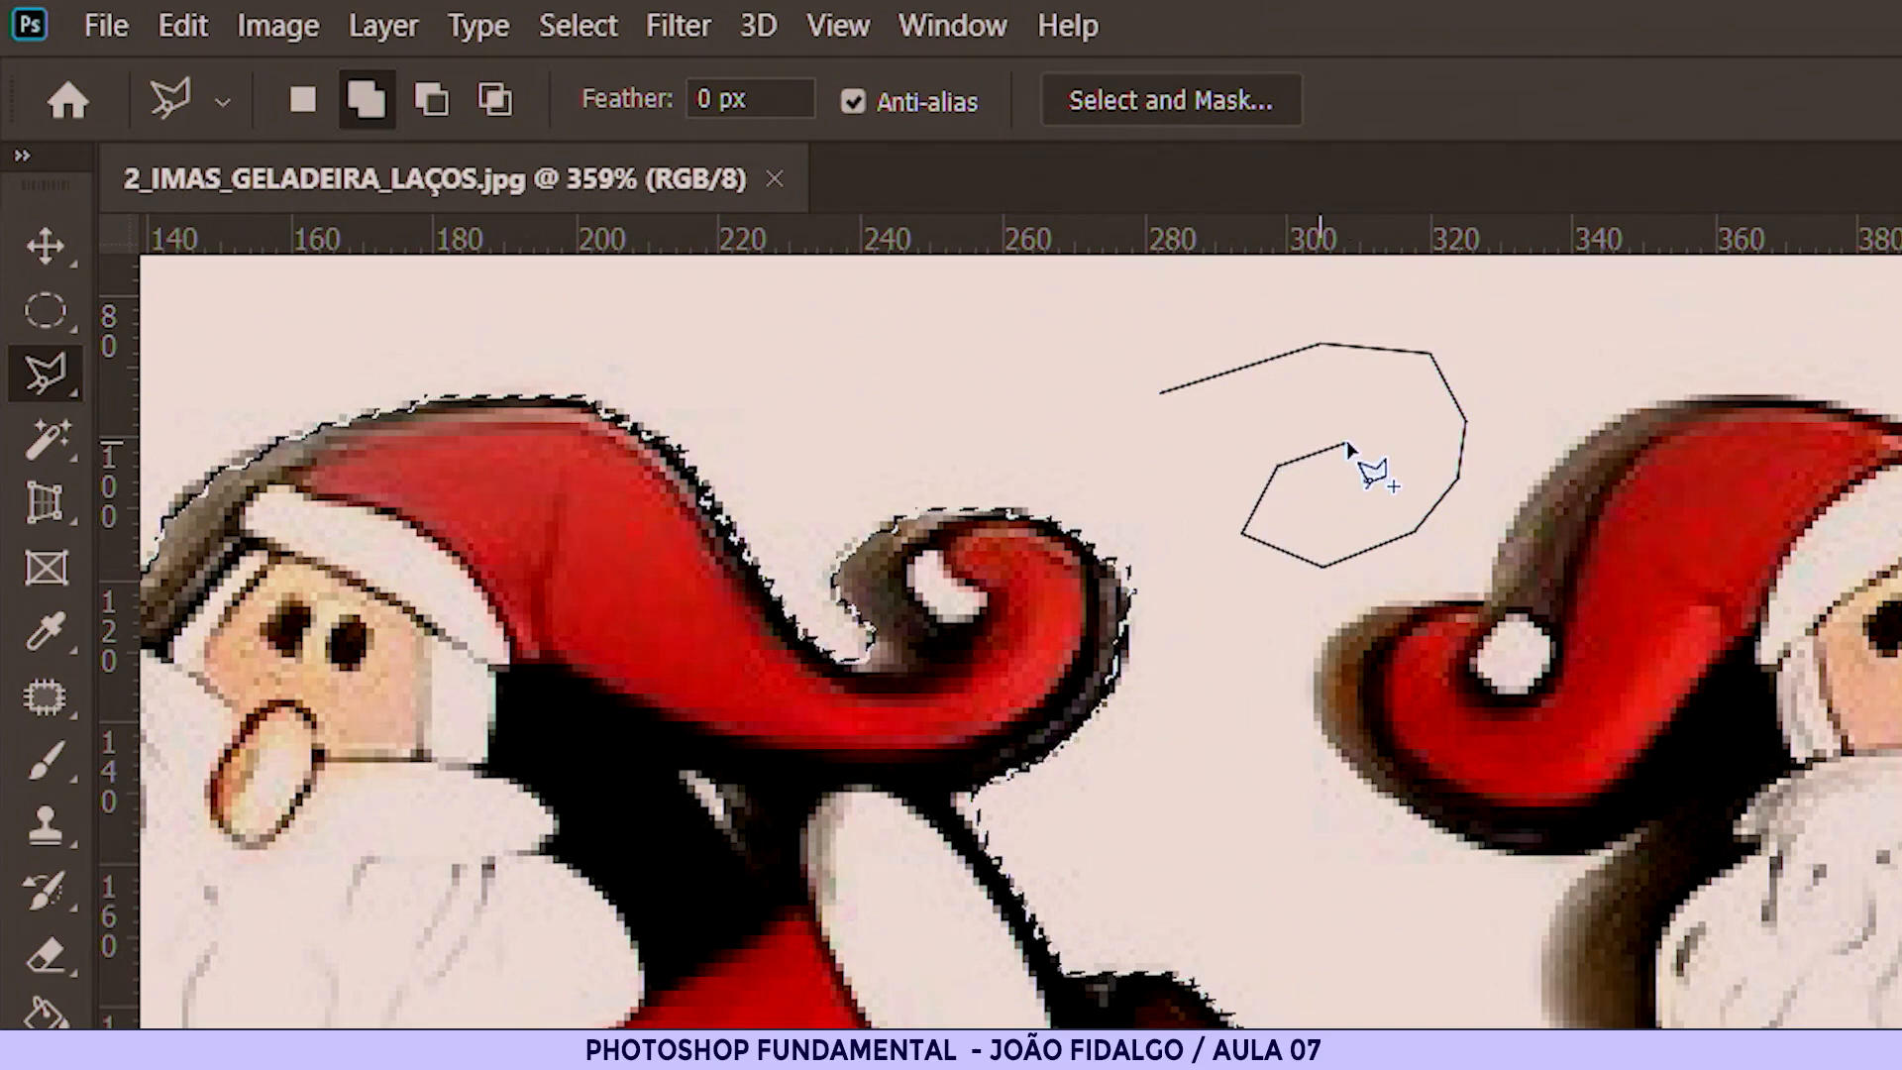
left_click(1347, 442)
left_click(1333, 407)
left_click(1281, 421)
left_click(1230, 453)
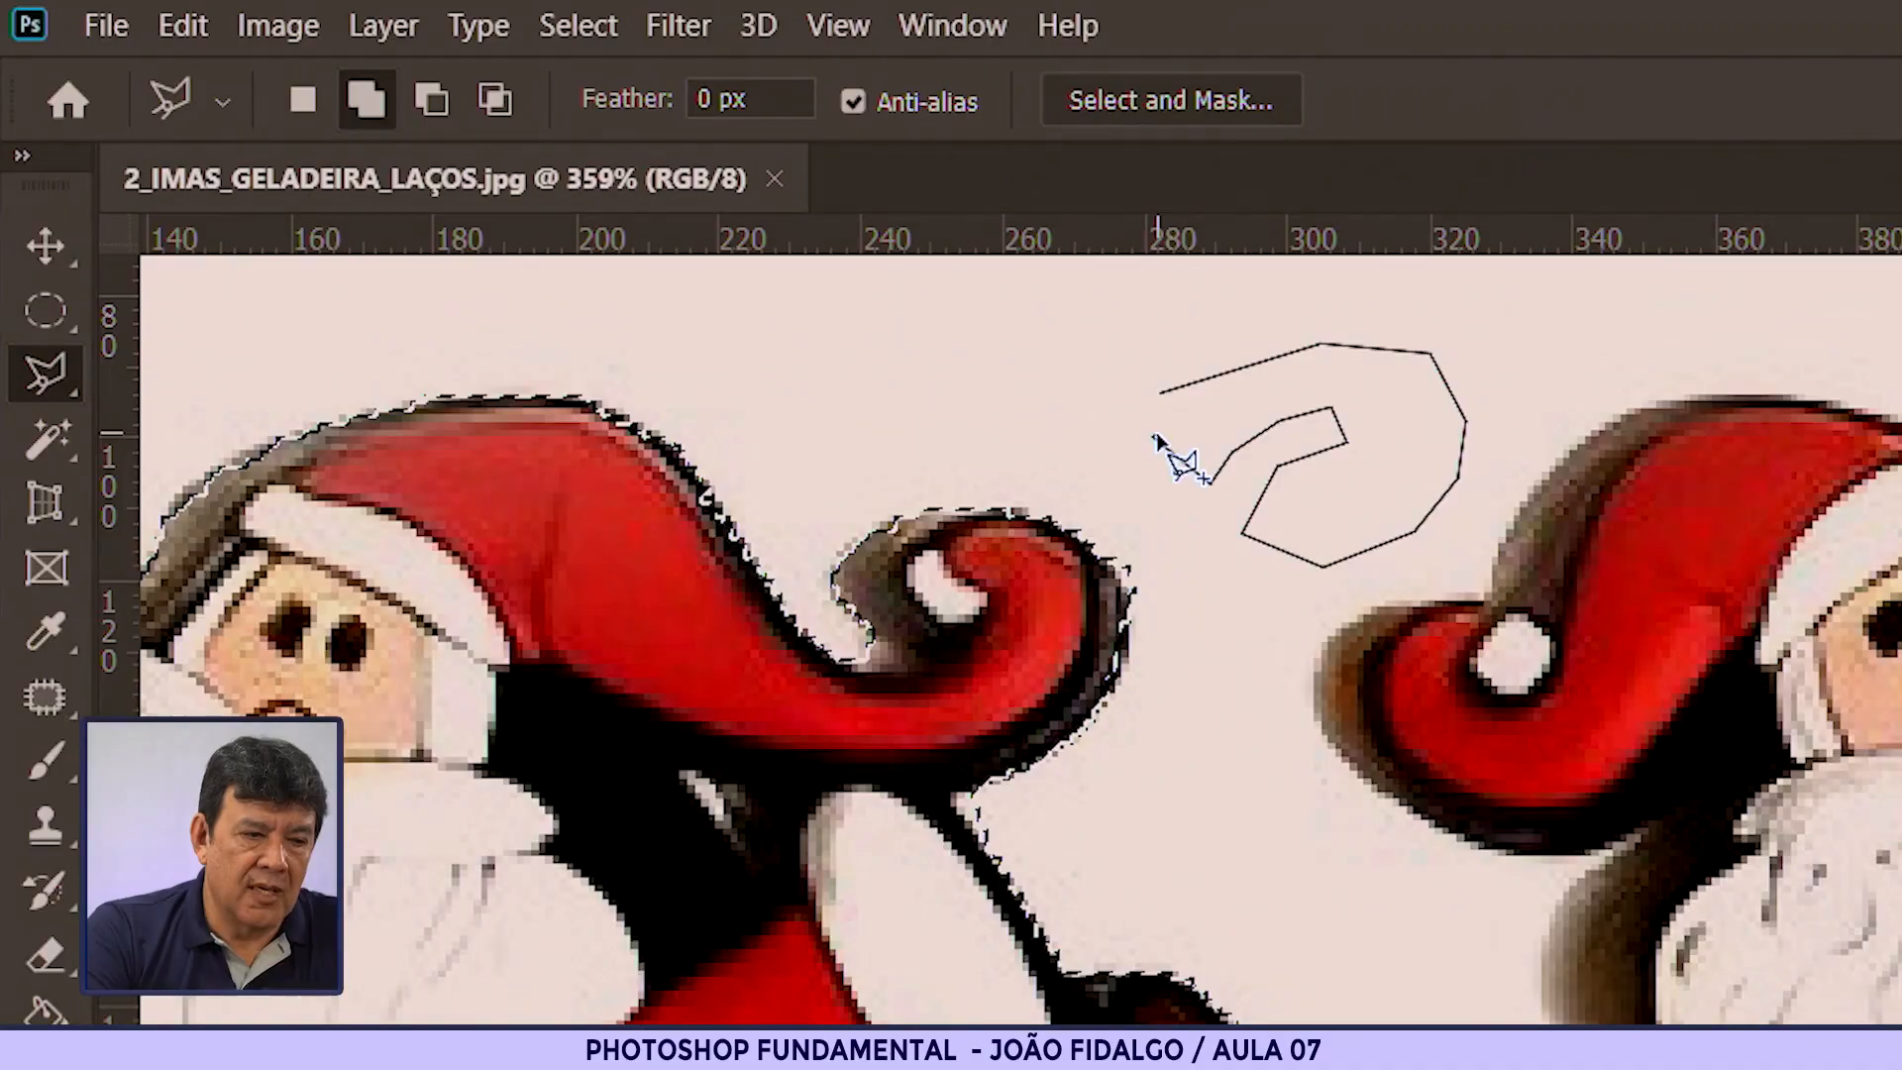
left_click(1153, 441)
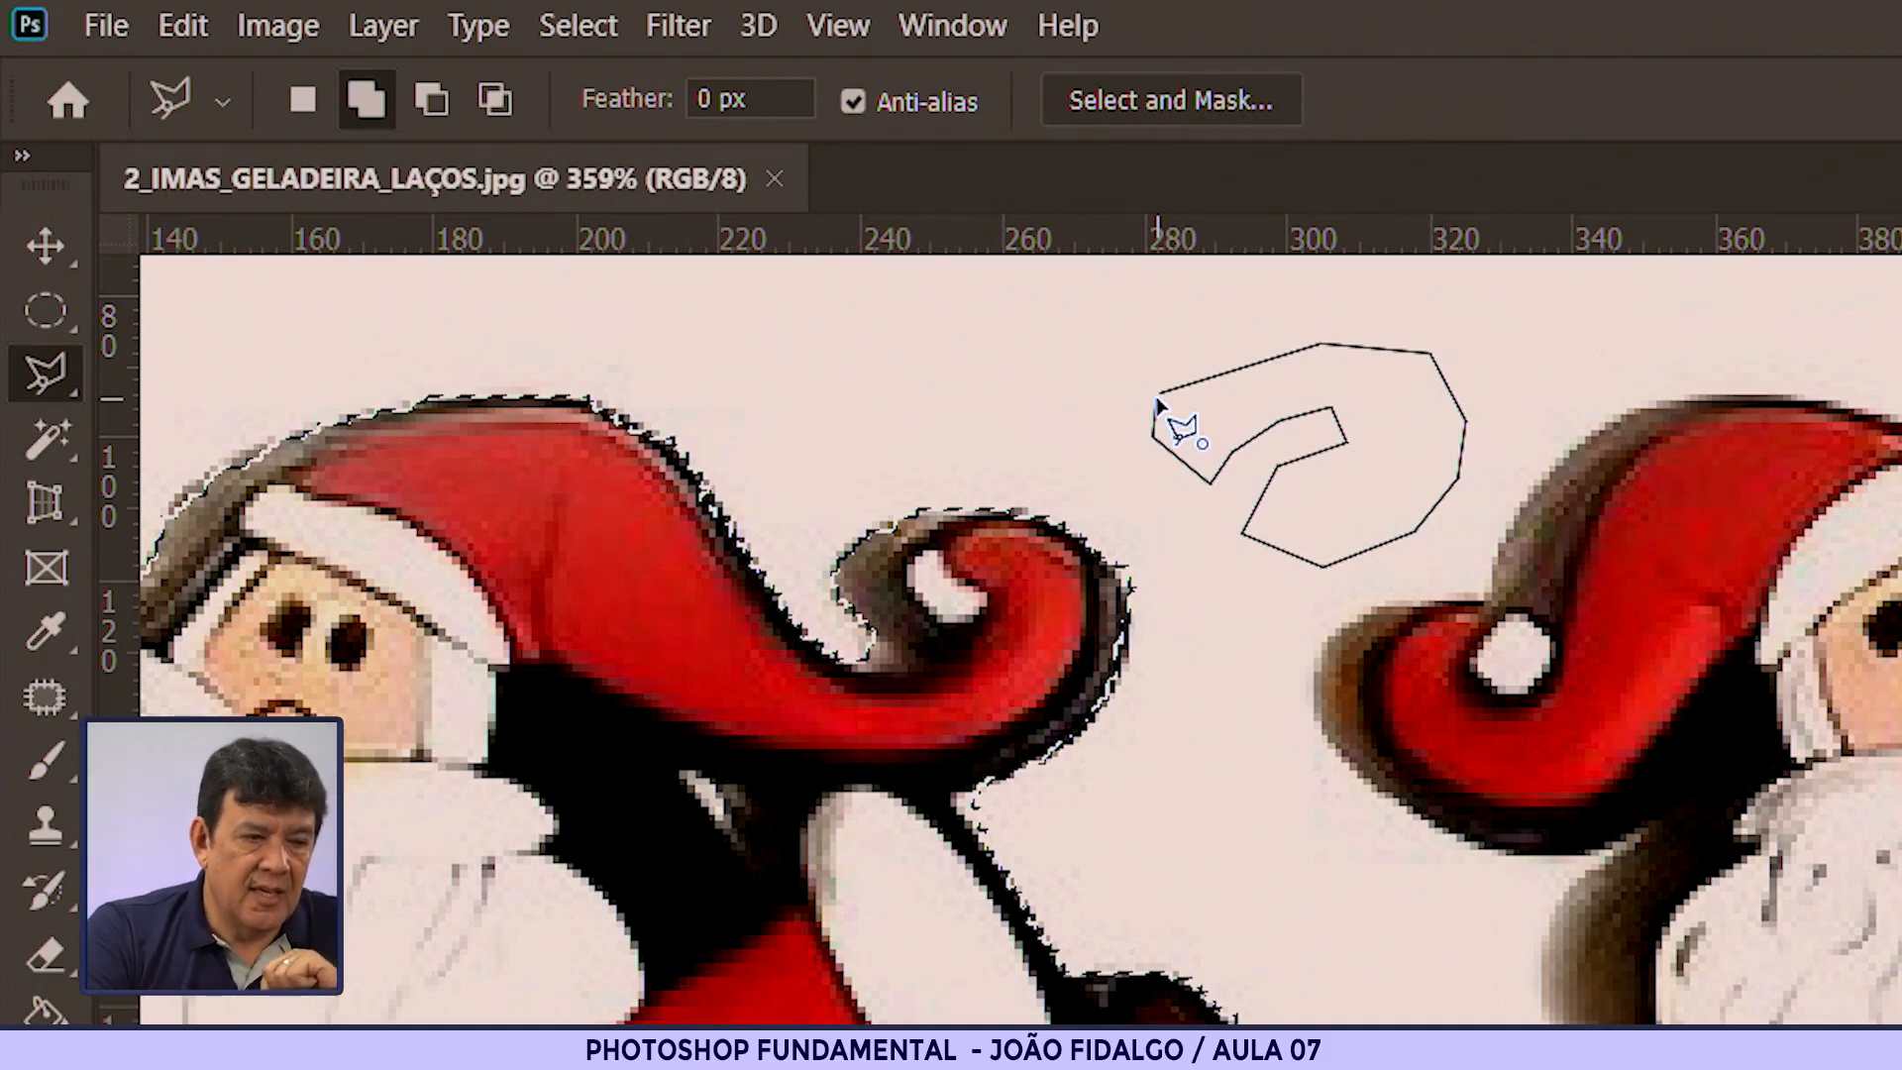
left_click(1159, 403)
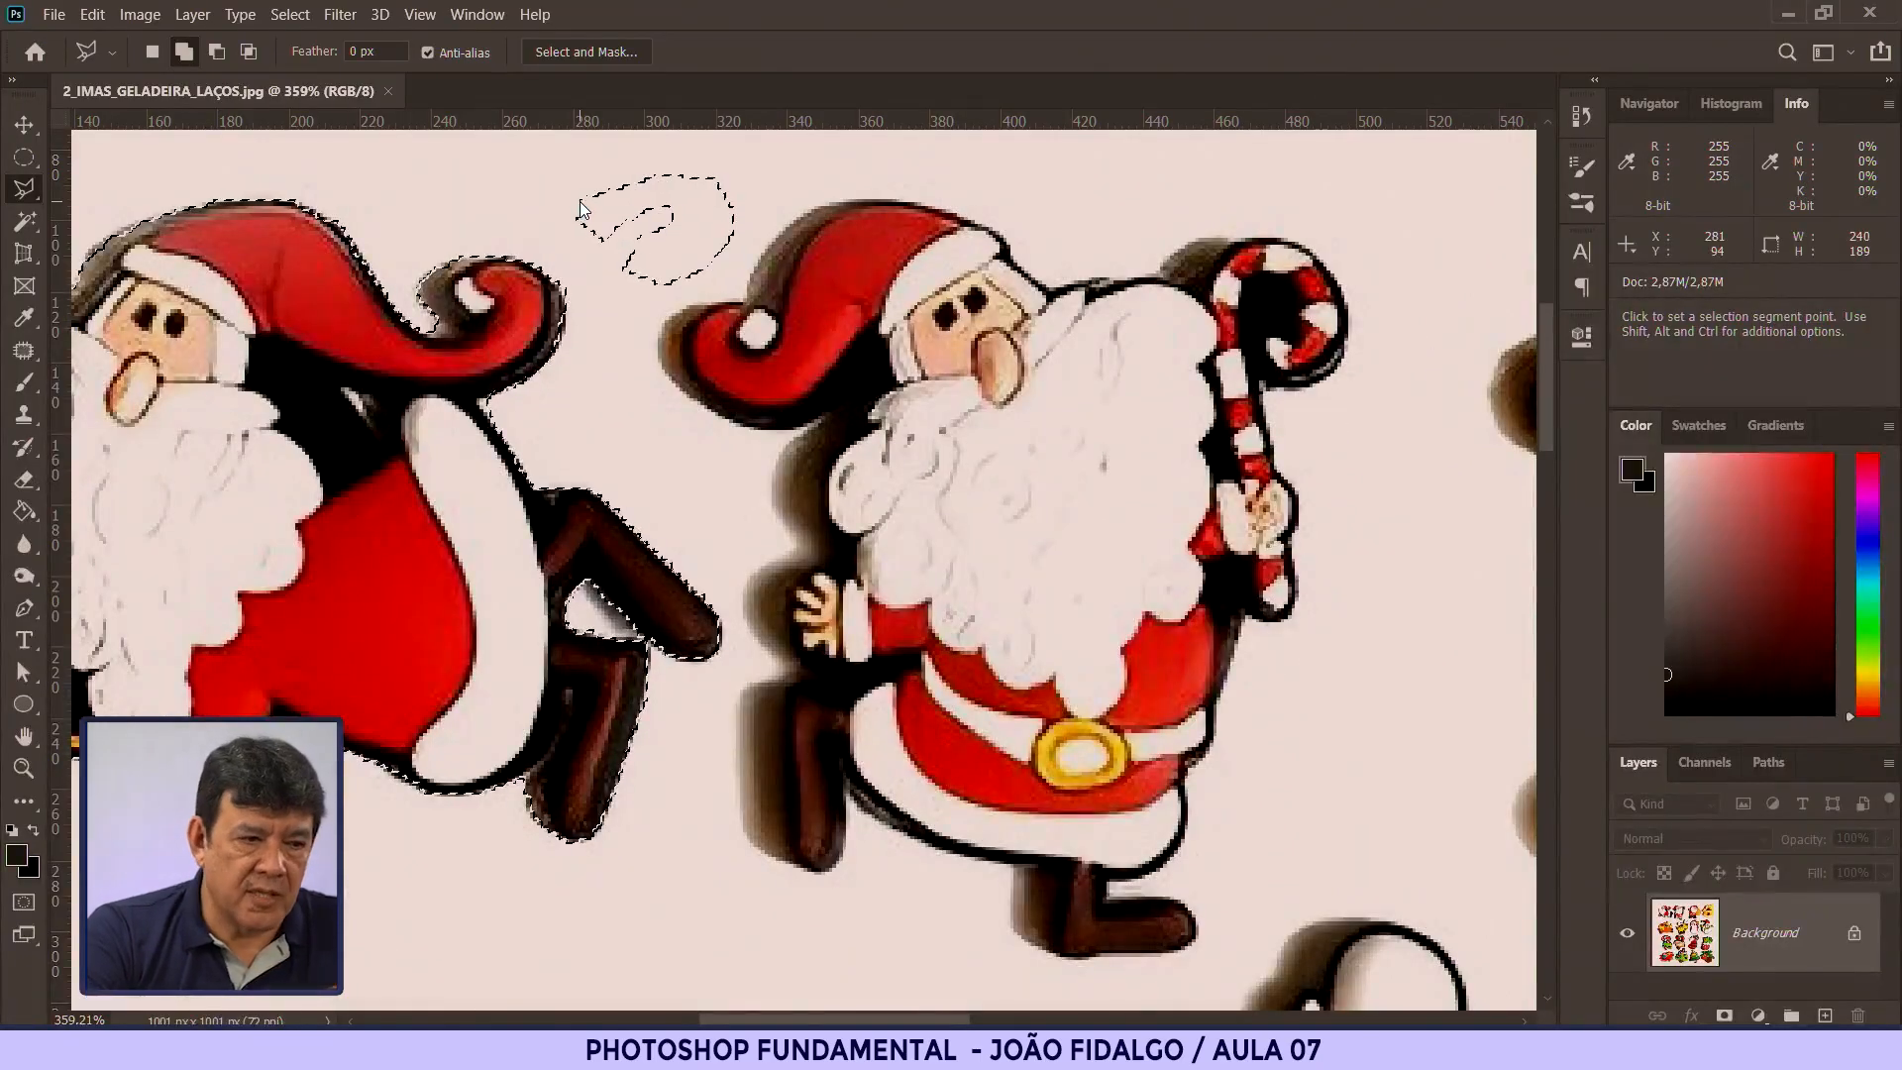
left_click(109, 18)
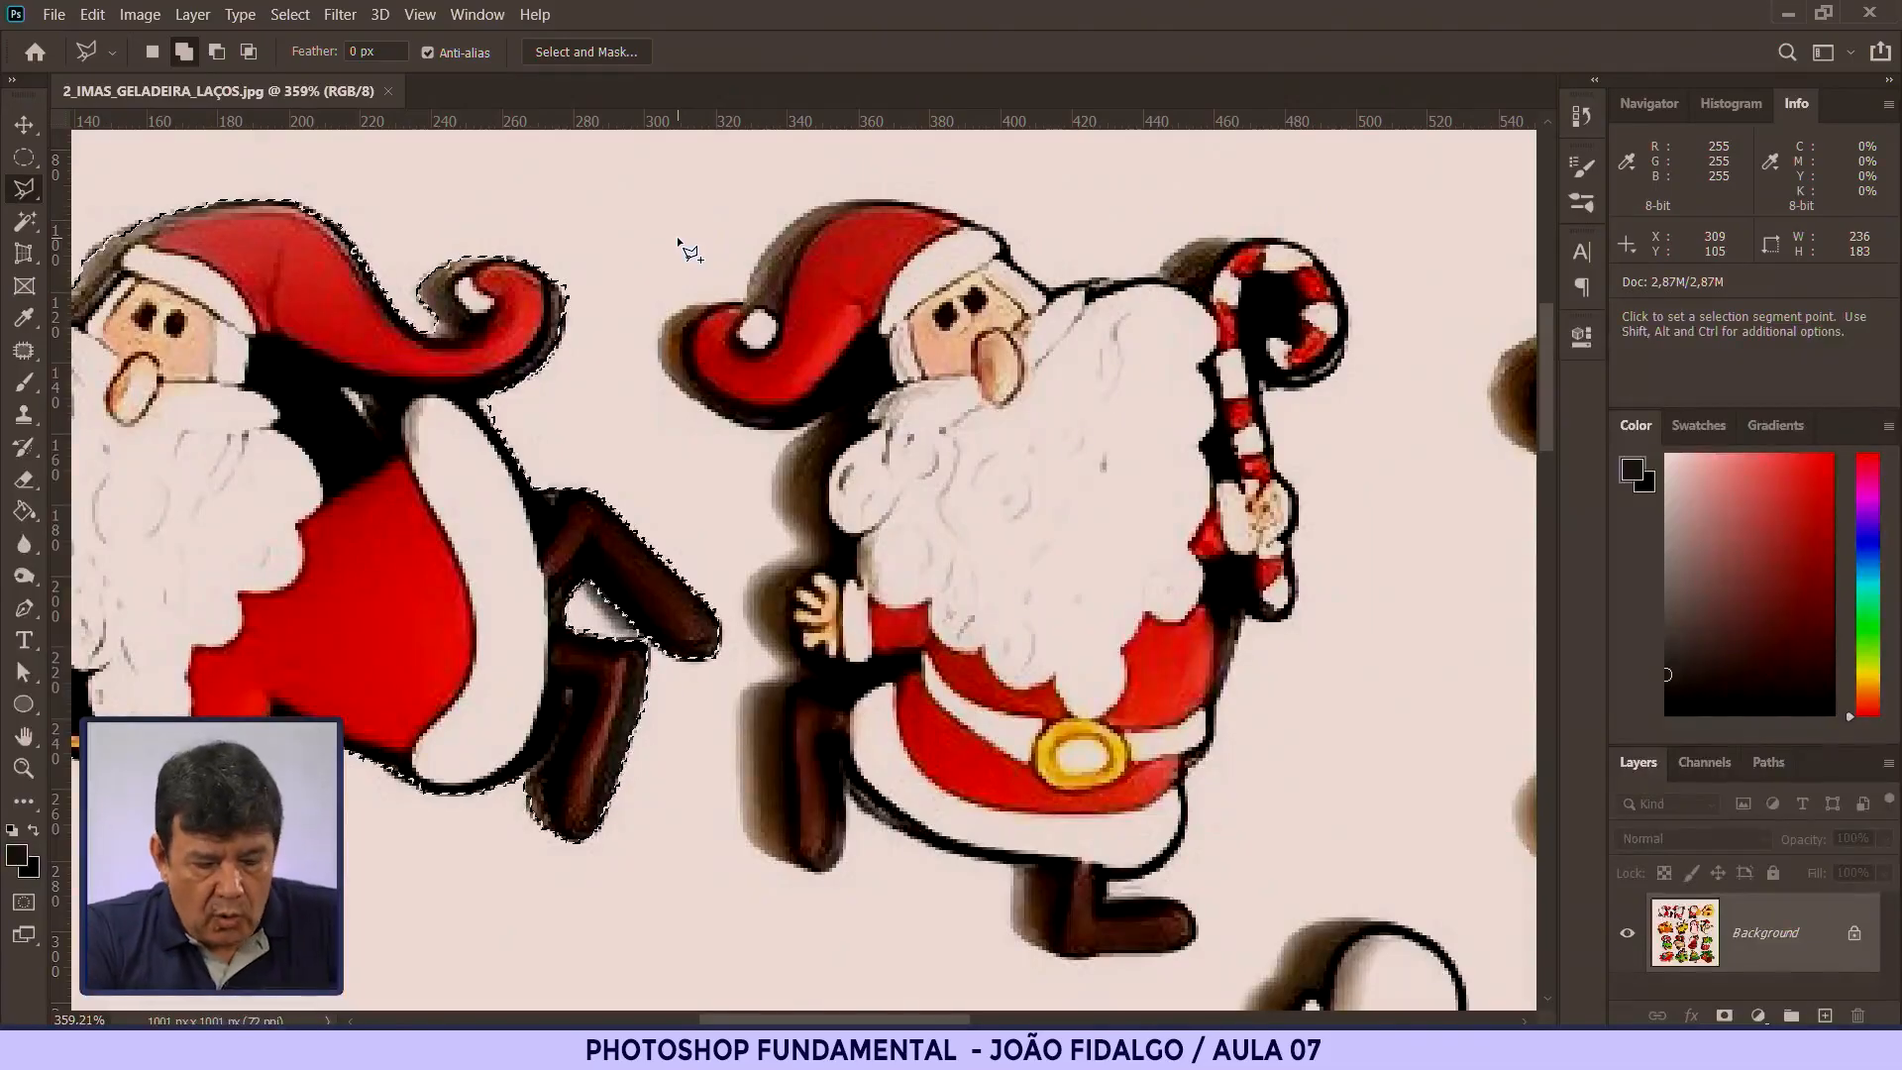
Step: Start a polygonal outline at the second Santa's pom-pom and trace it over the hat and face to the shoulder
key("ctrl+plus")
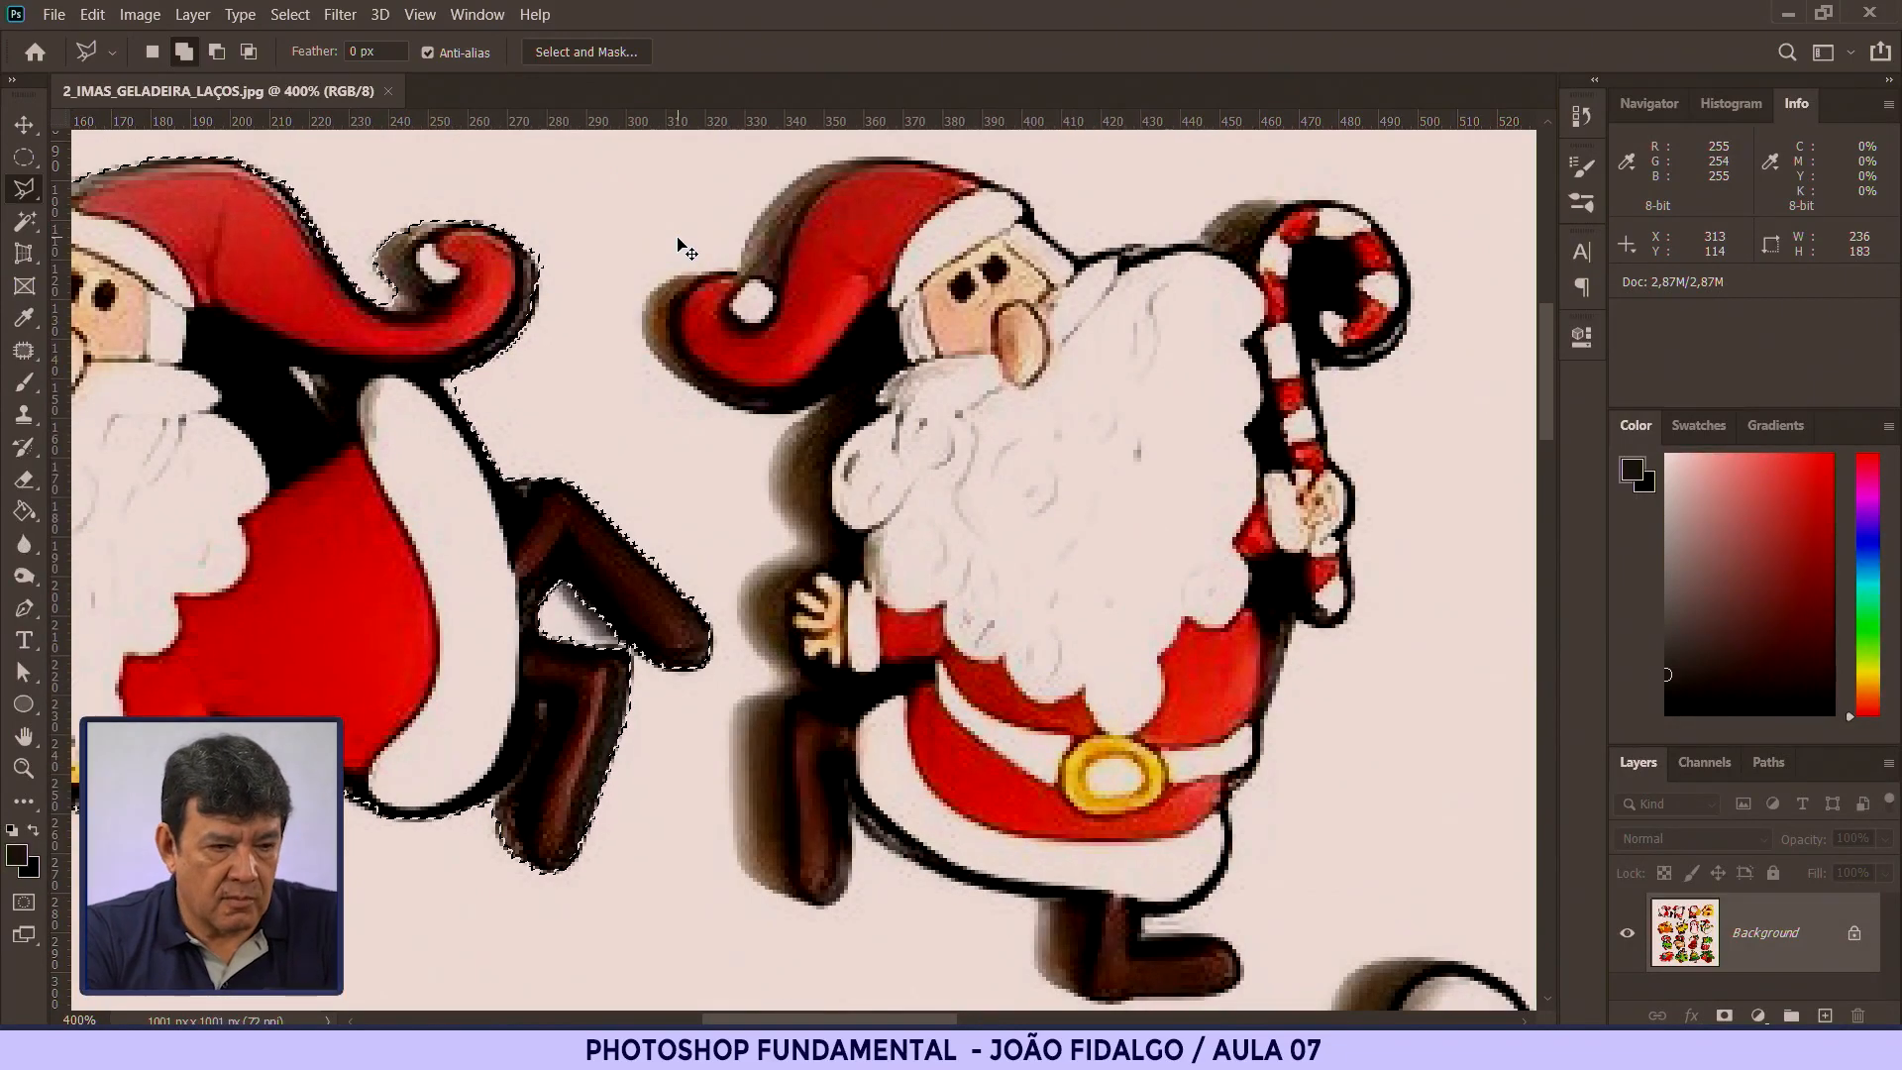
key("ctrl+plus")
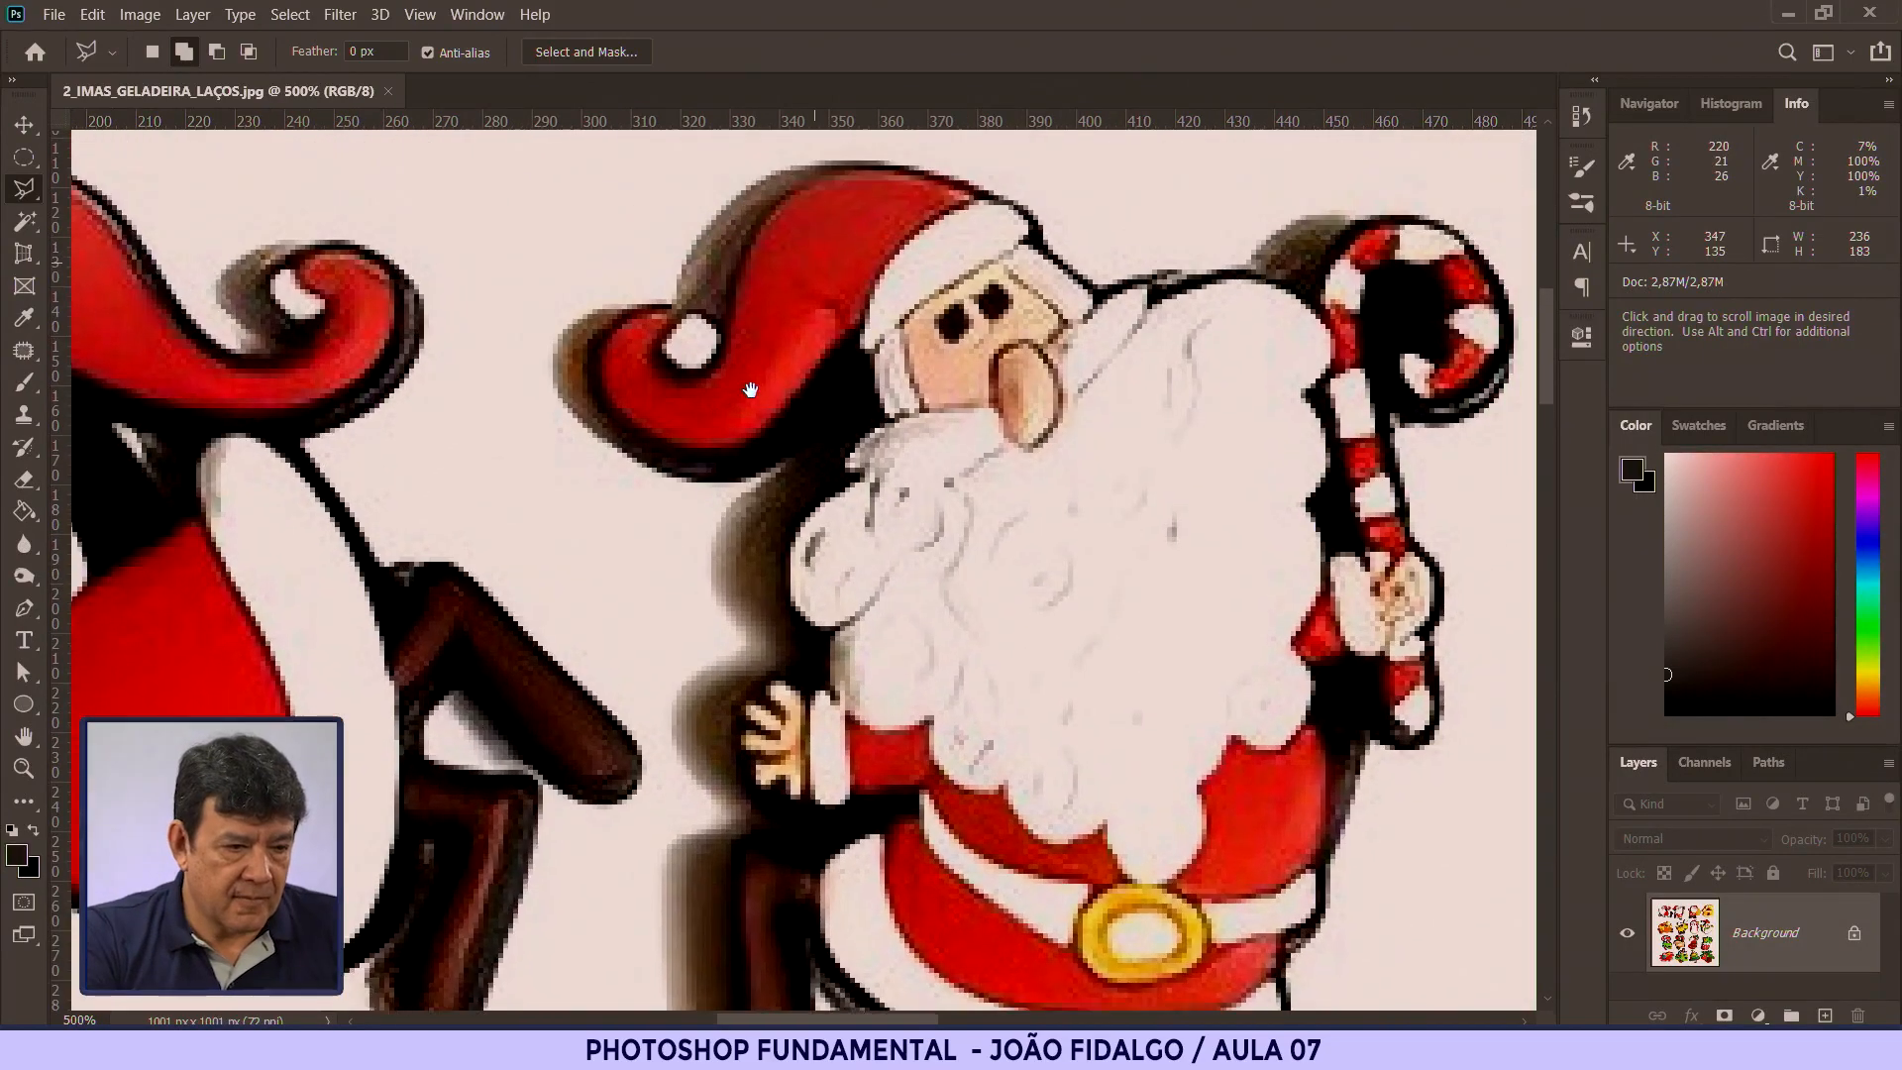
left_click_drag(751, 390, 675, 395)
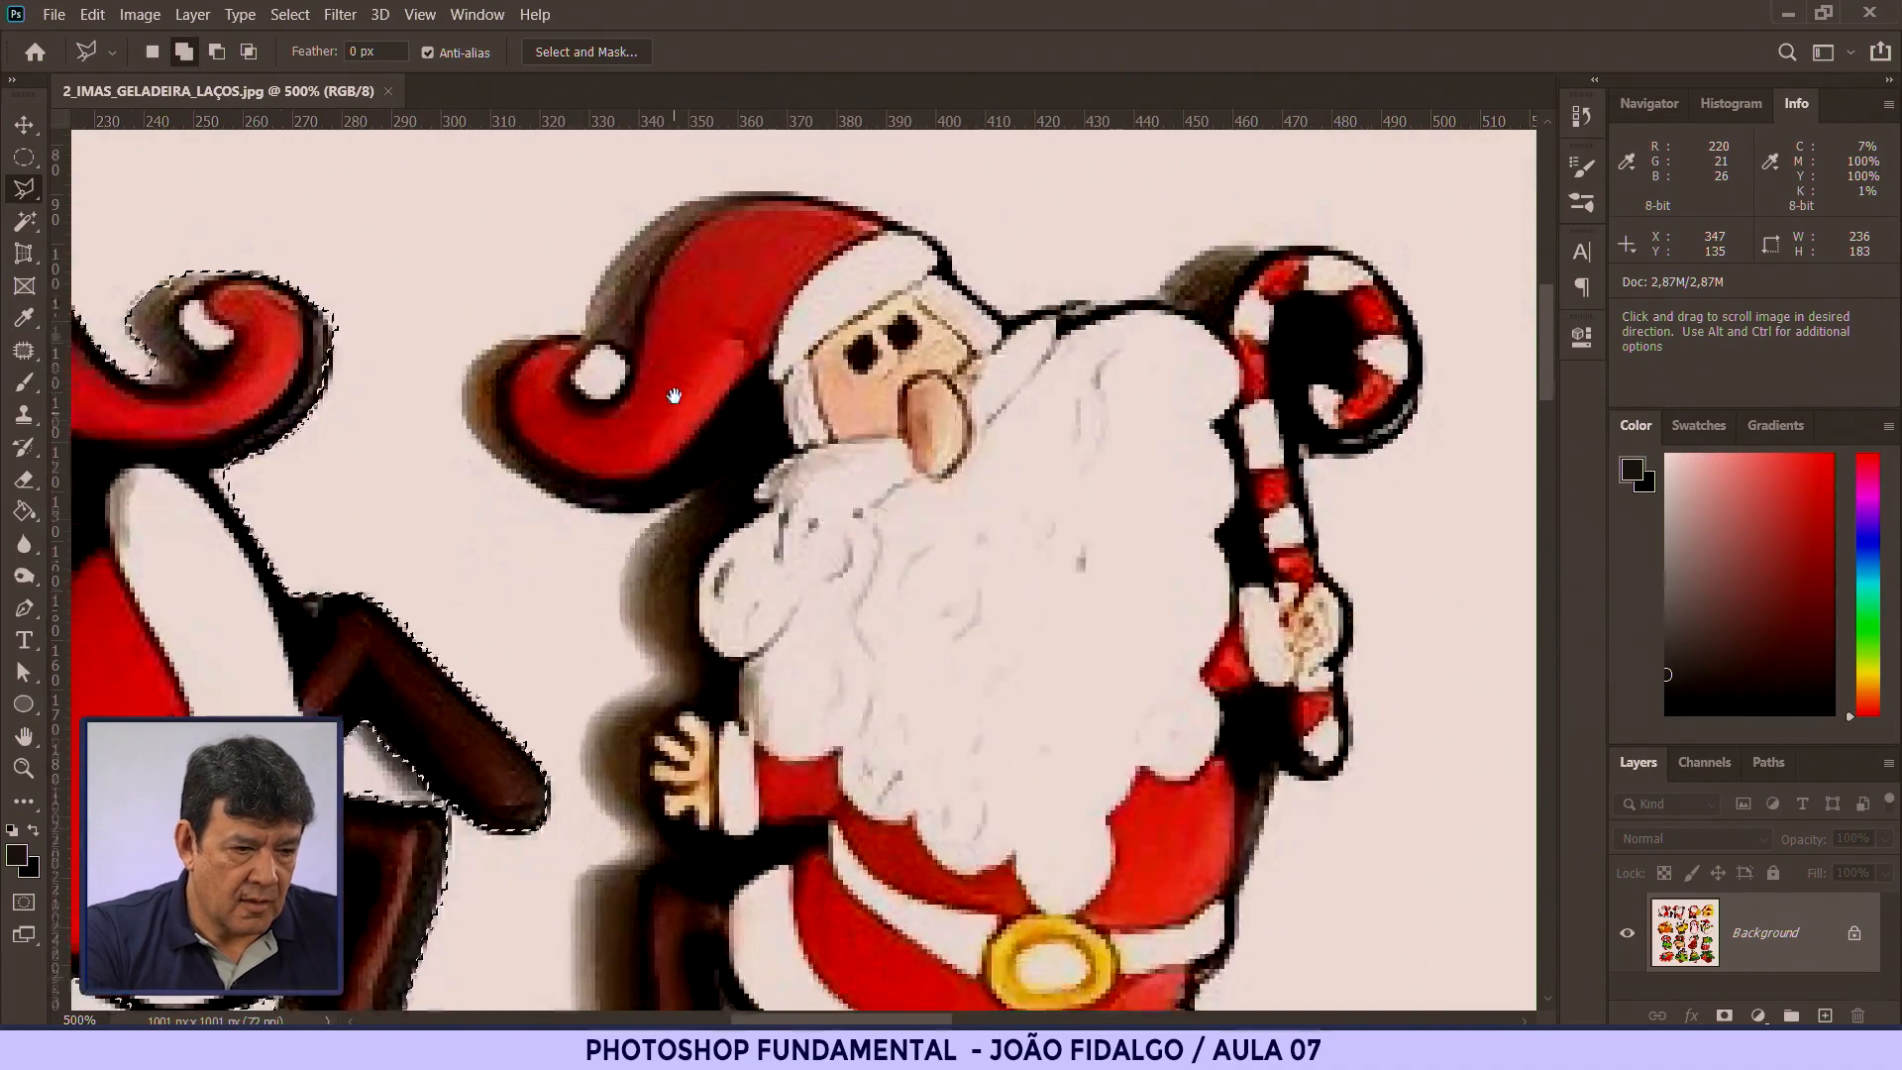
left_click_drag(912, 657, 795, 616)
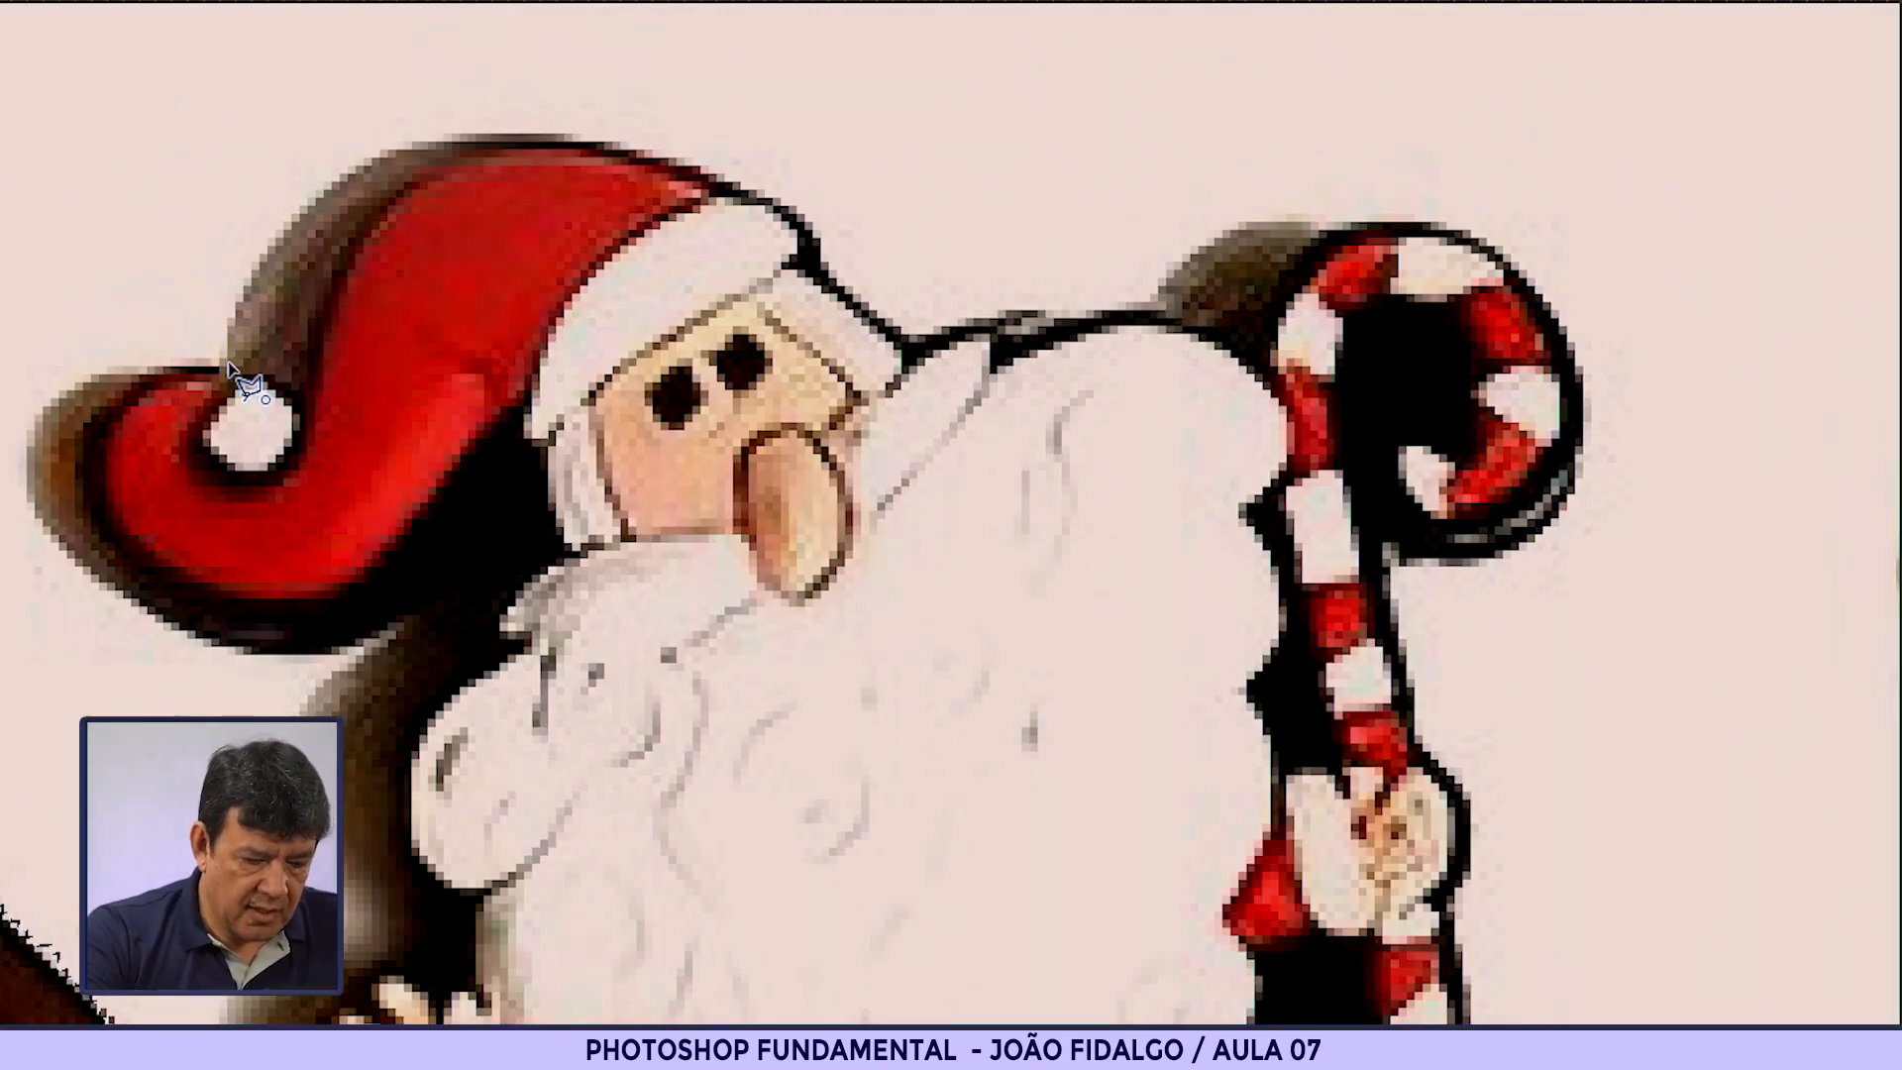
scroll(228, 365, "up", 2)
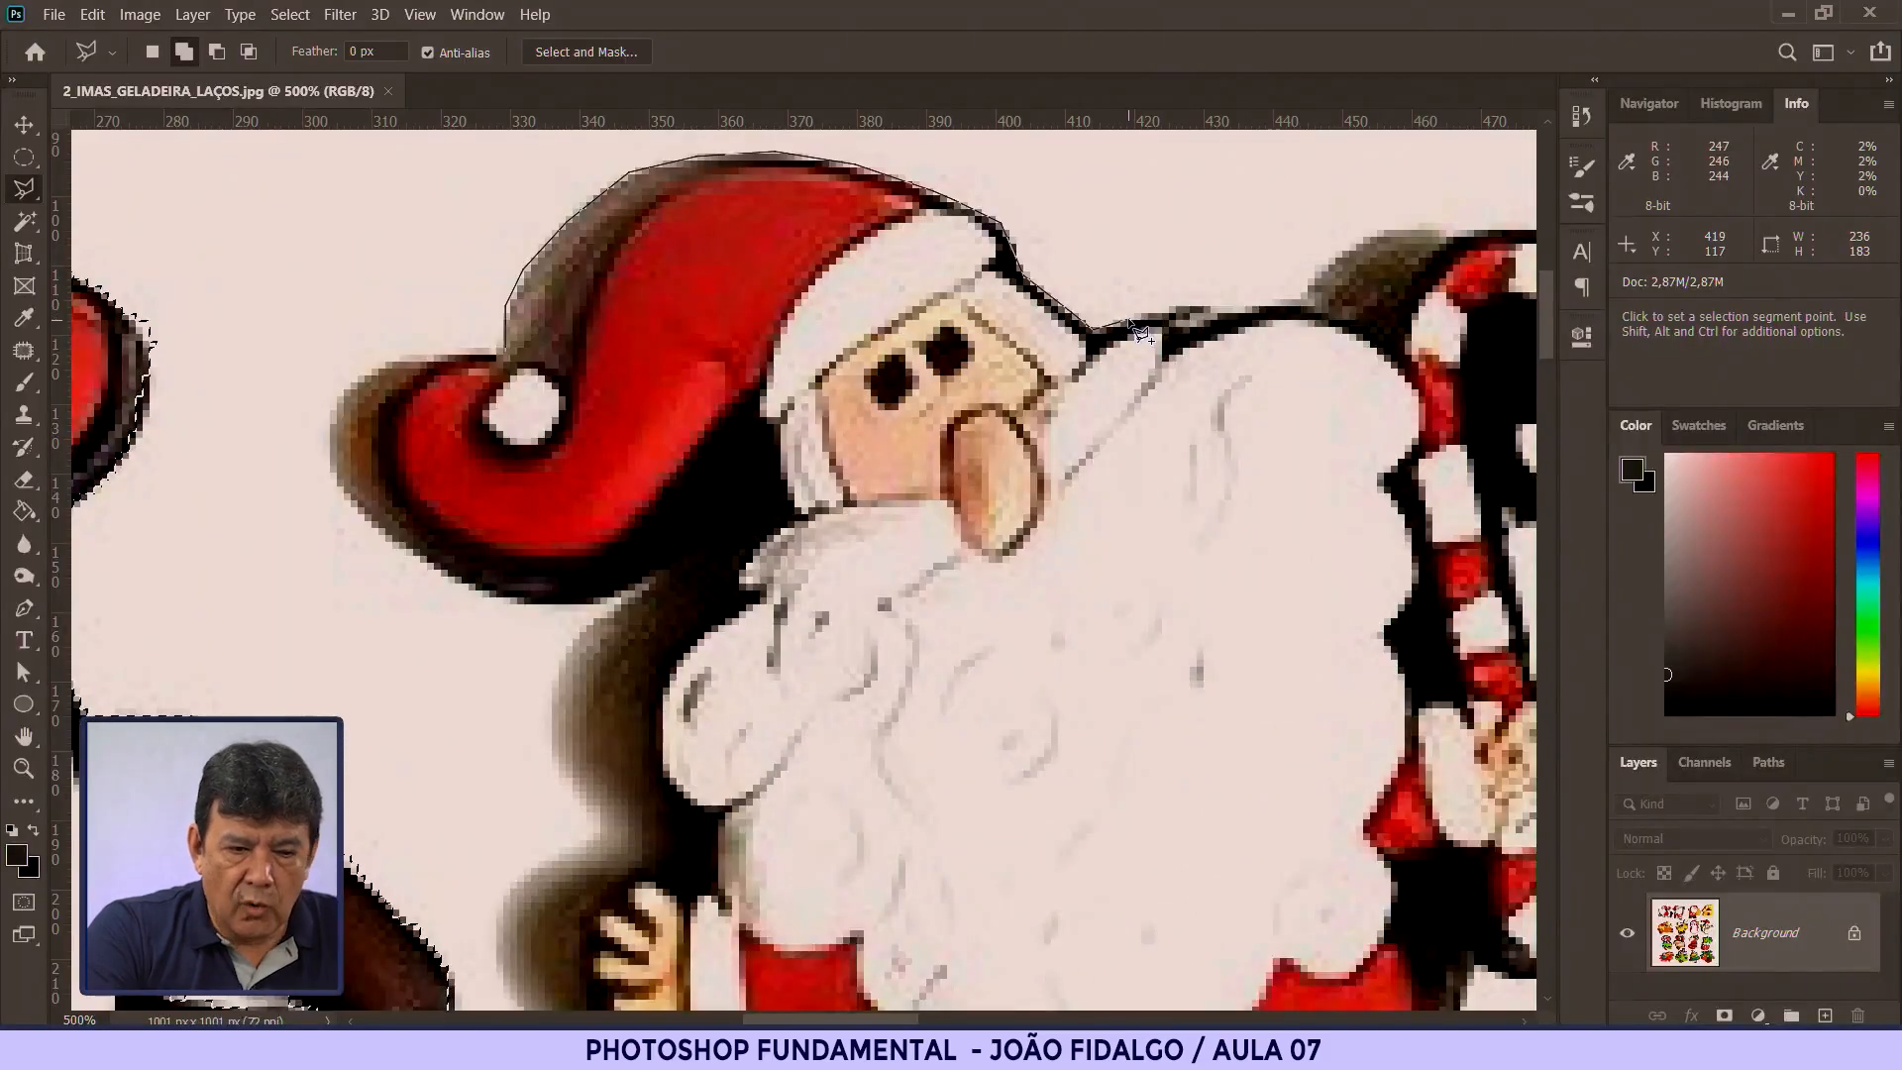
left_click(1205, 305)
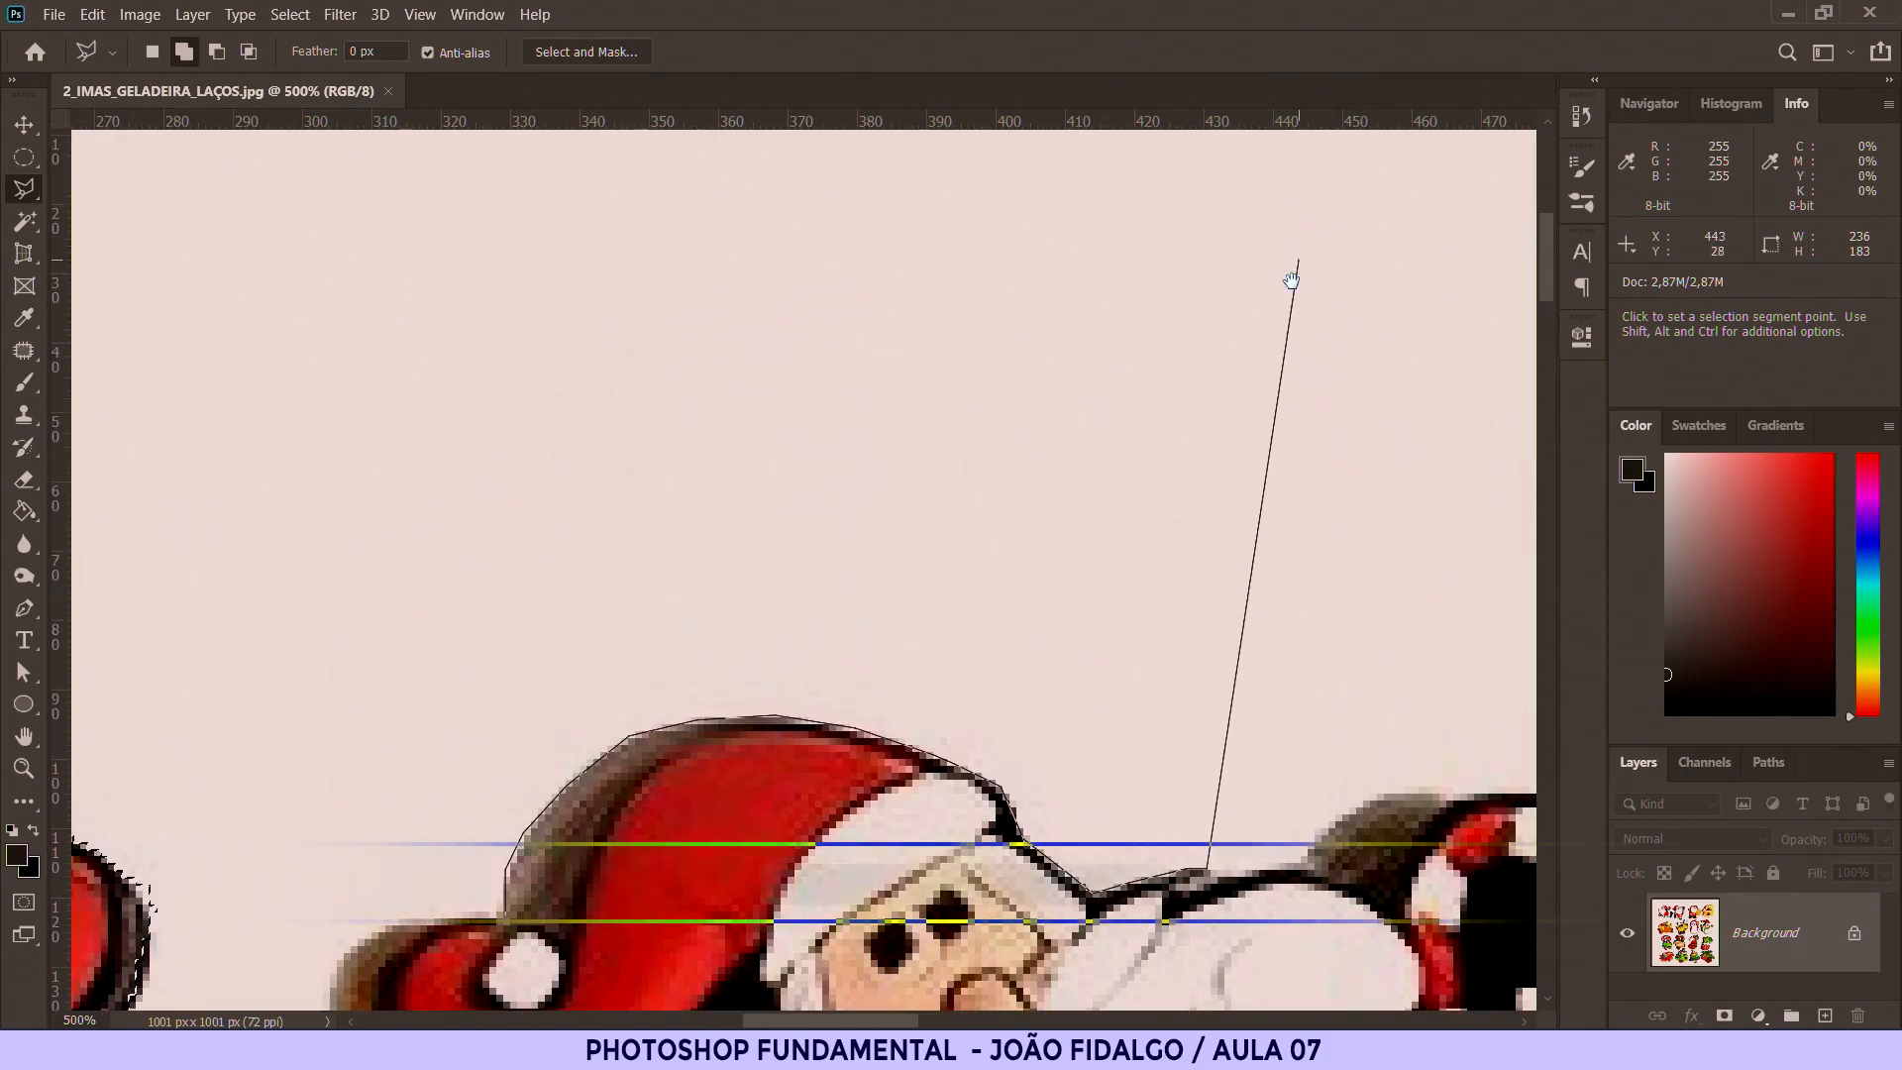
Step: Place three stray outline points around the beard and candy cane and remove them one by one
left_click_drag(1100, 722, 1112, 640)
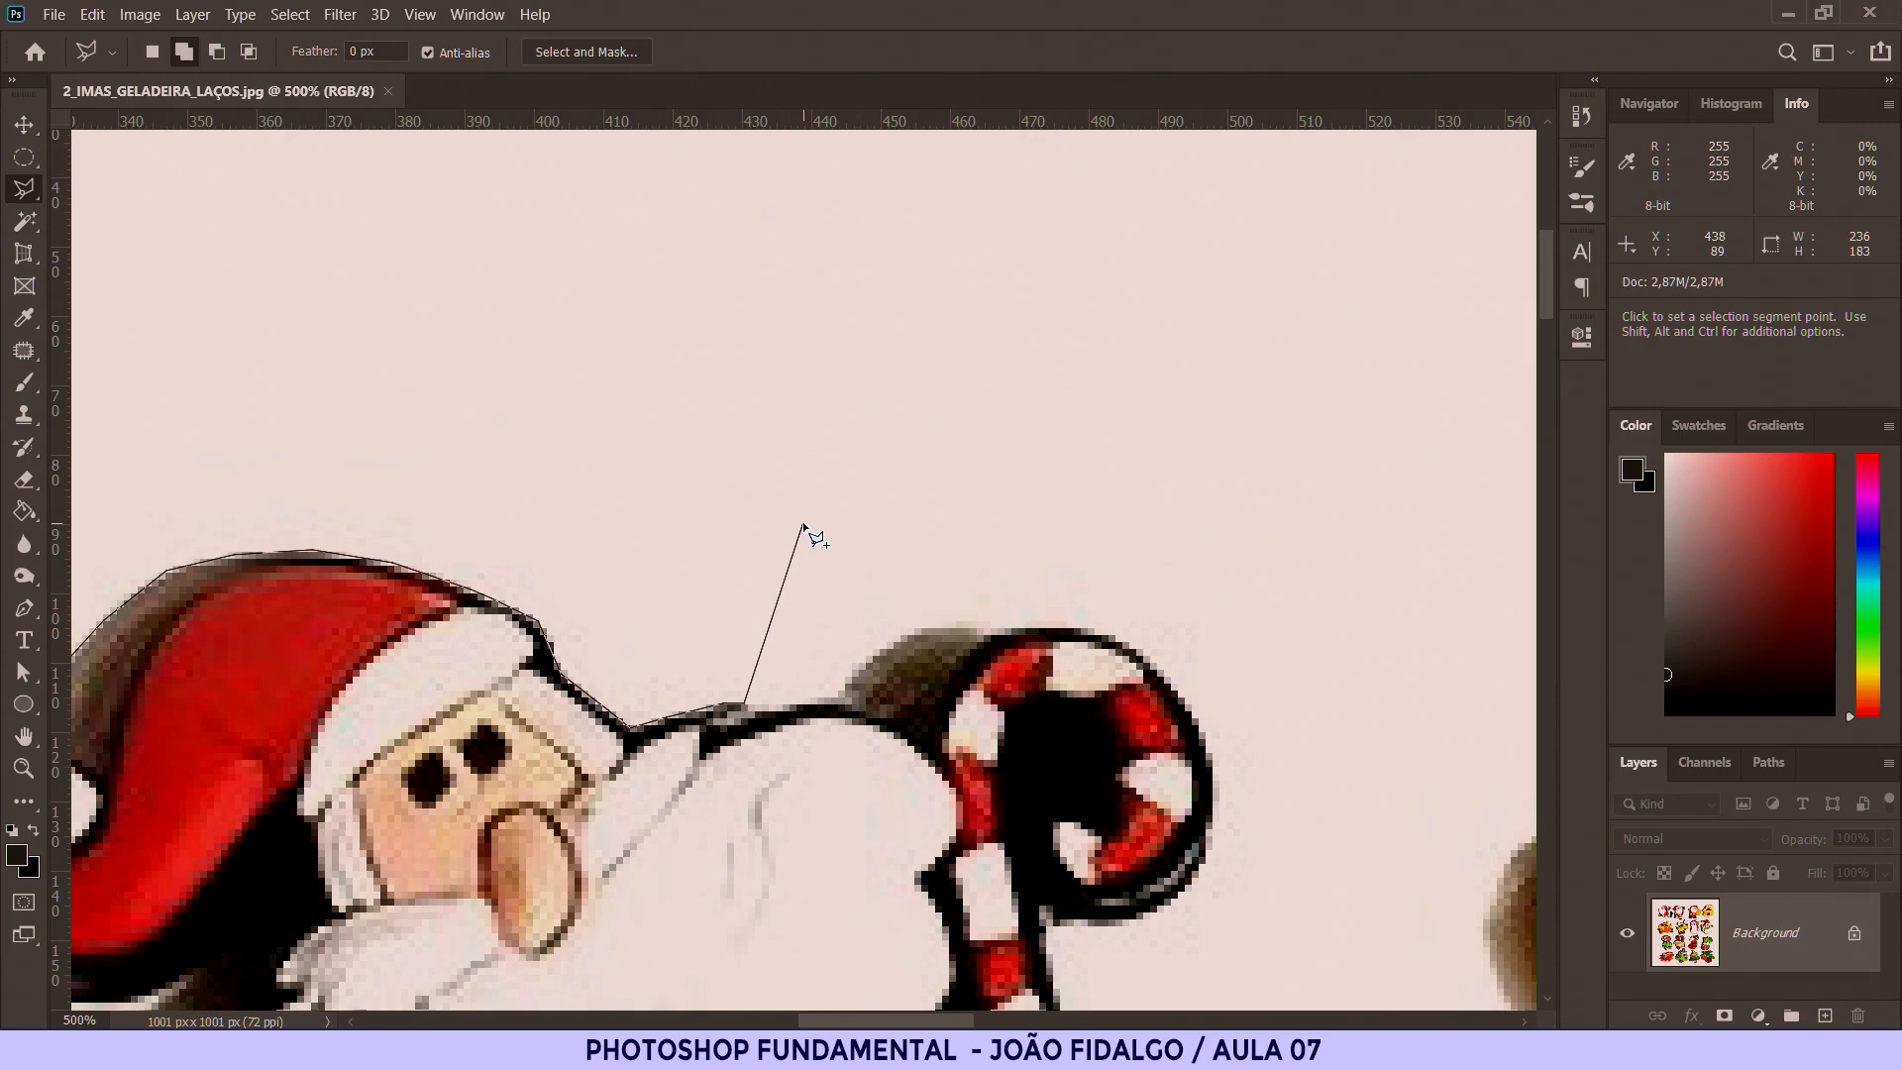
left_click(835, 843)
left_click(968, 485)
left_click(1001, 796)
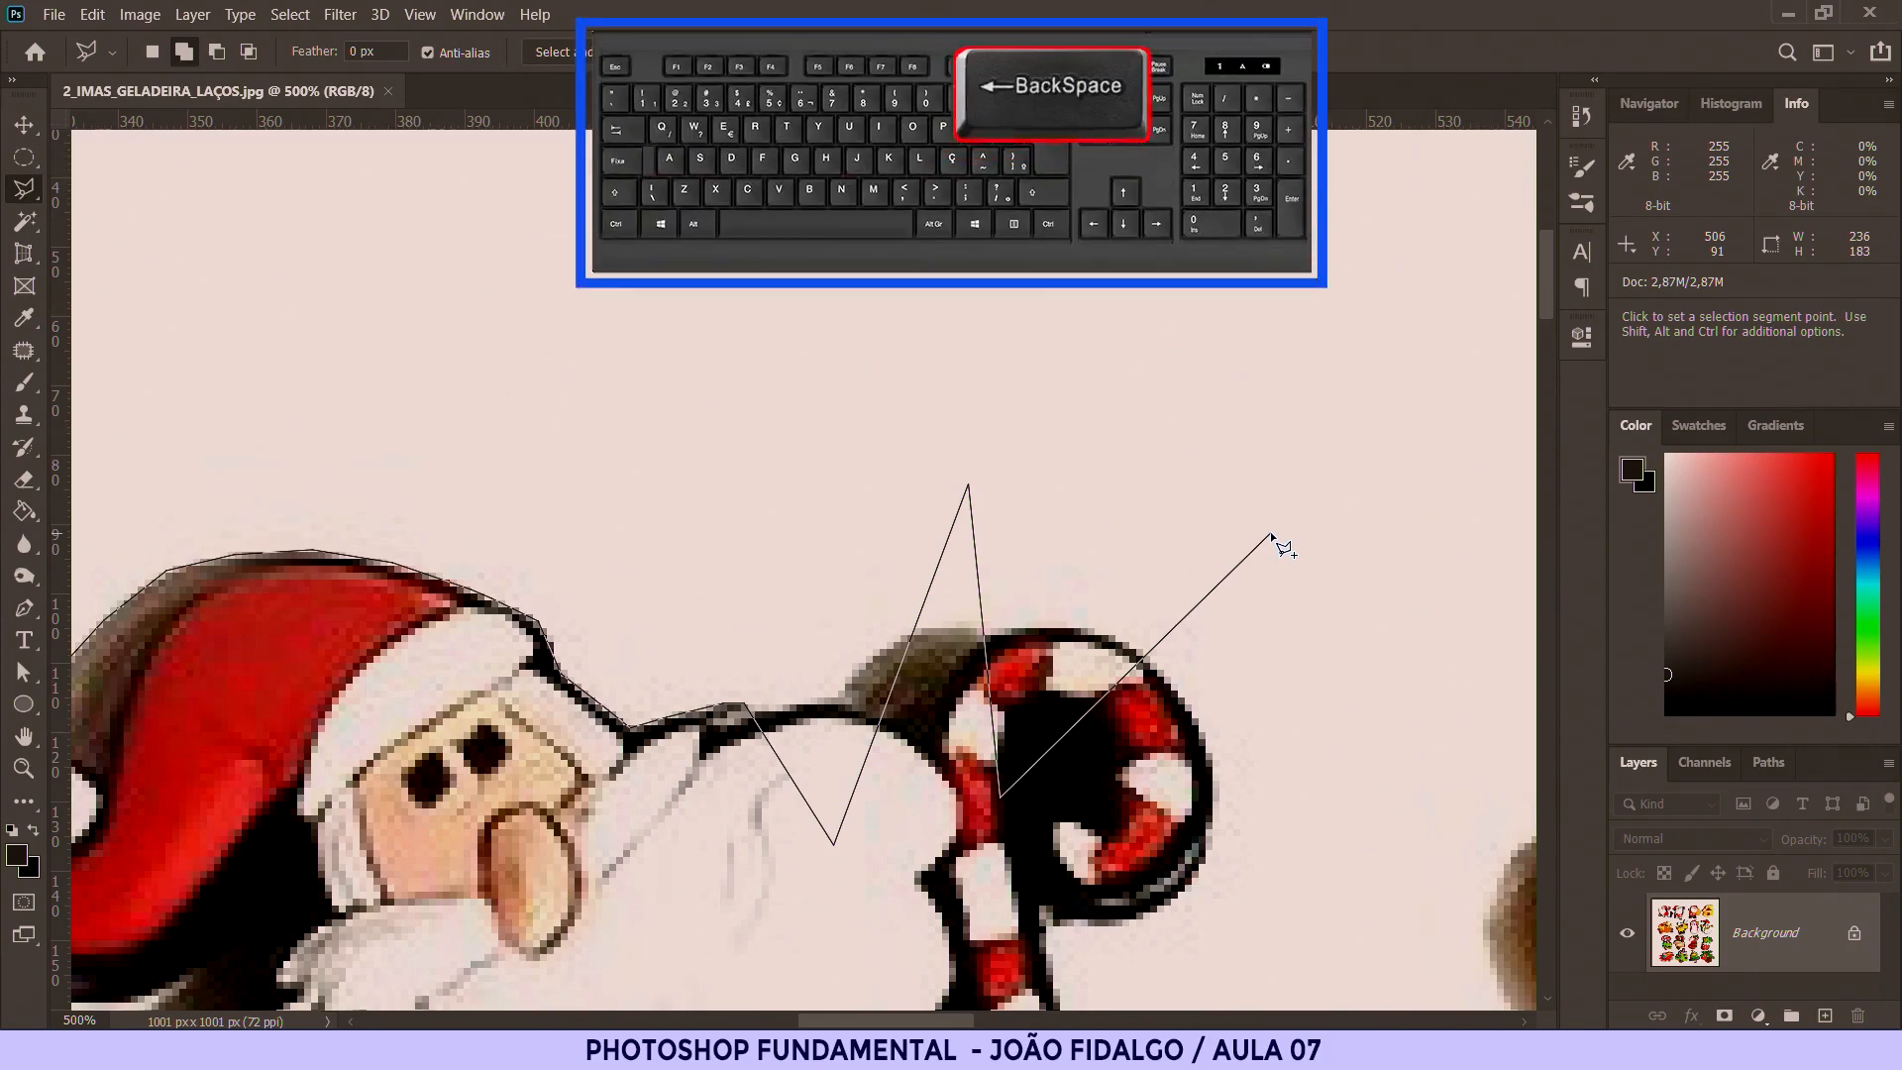
key("BackSpace")
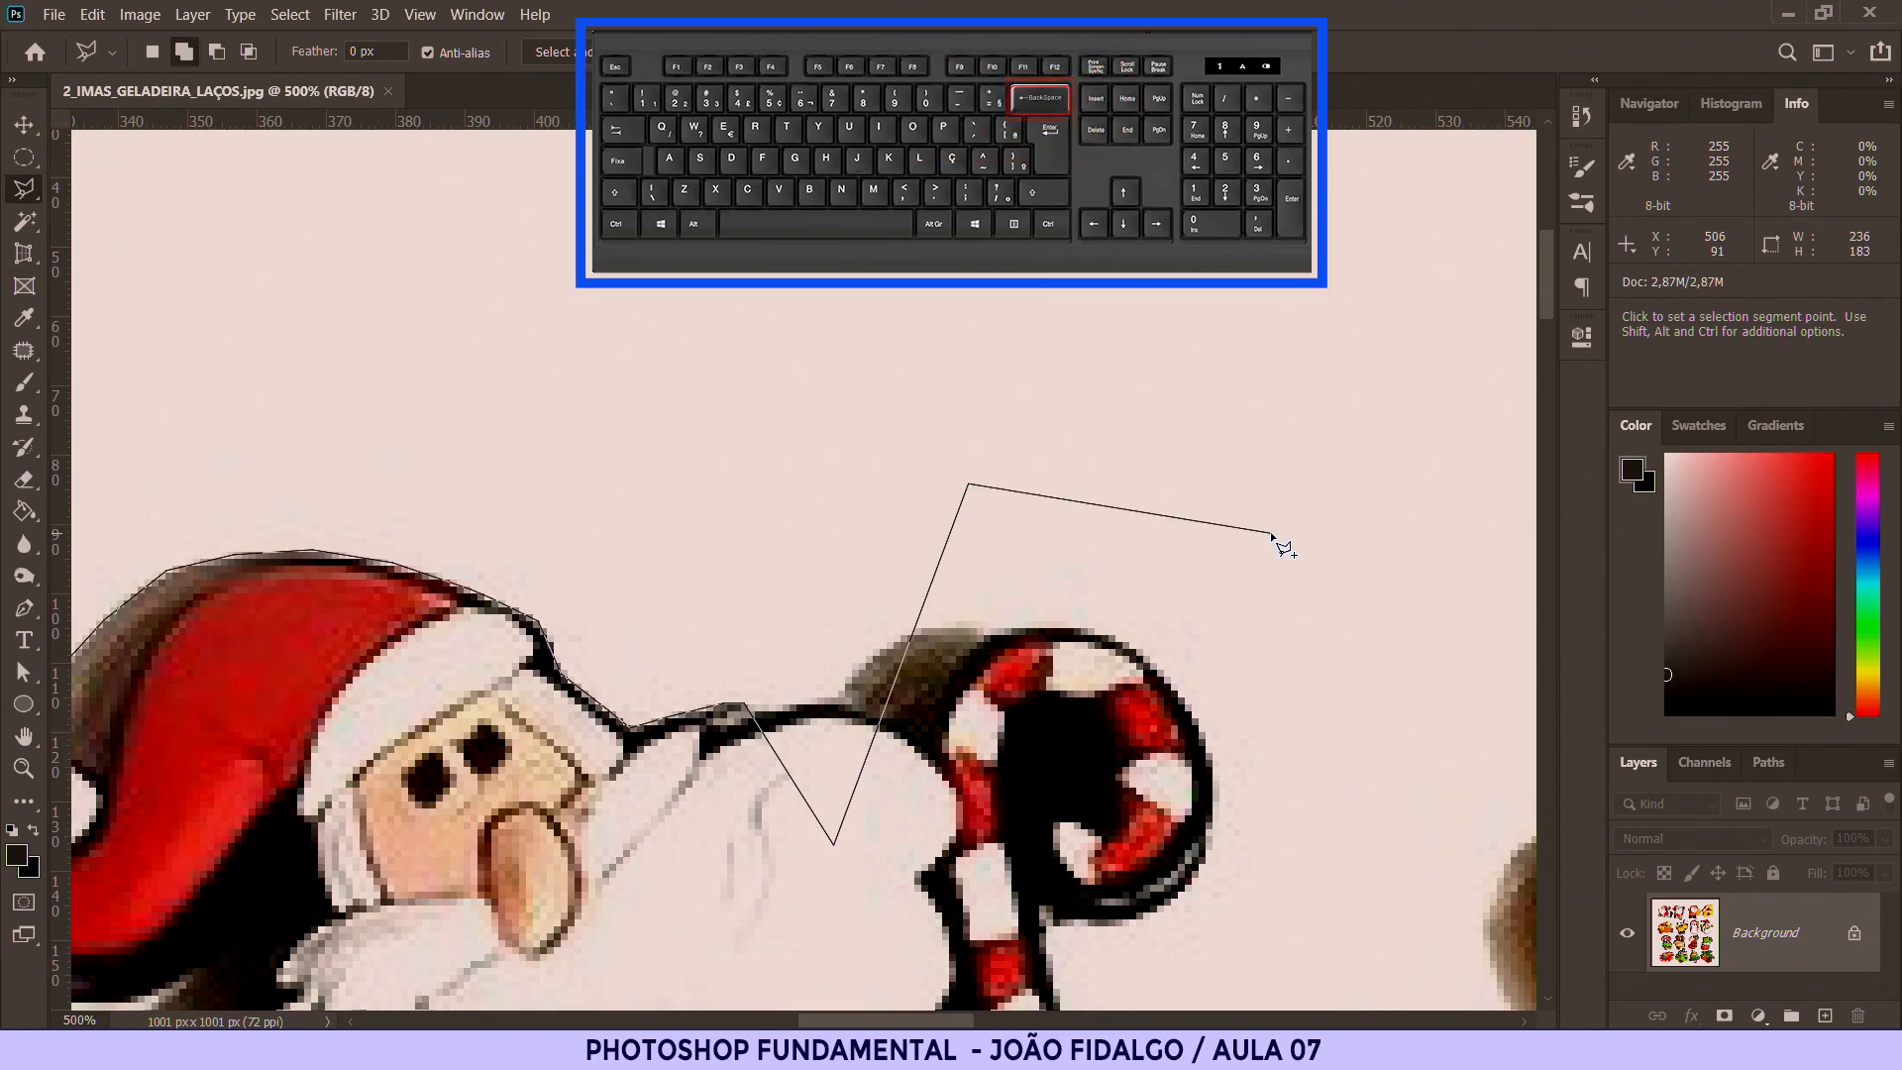
key("BackSpace")
key("BackSpace")
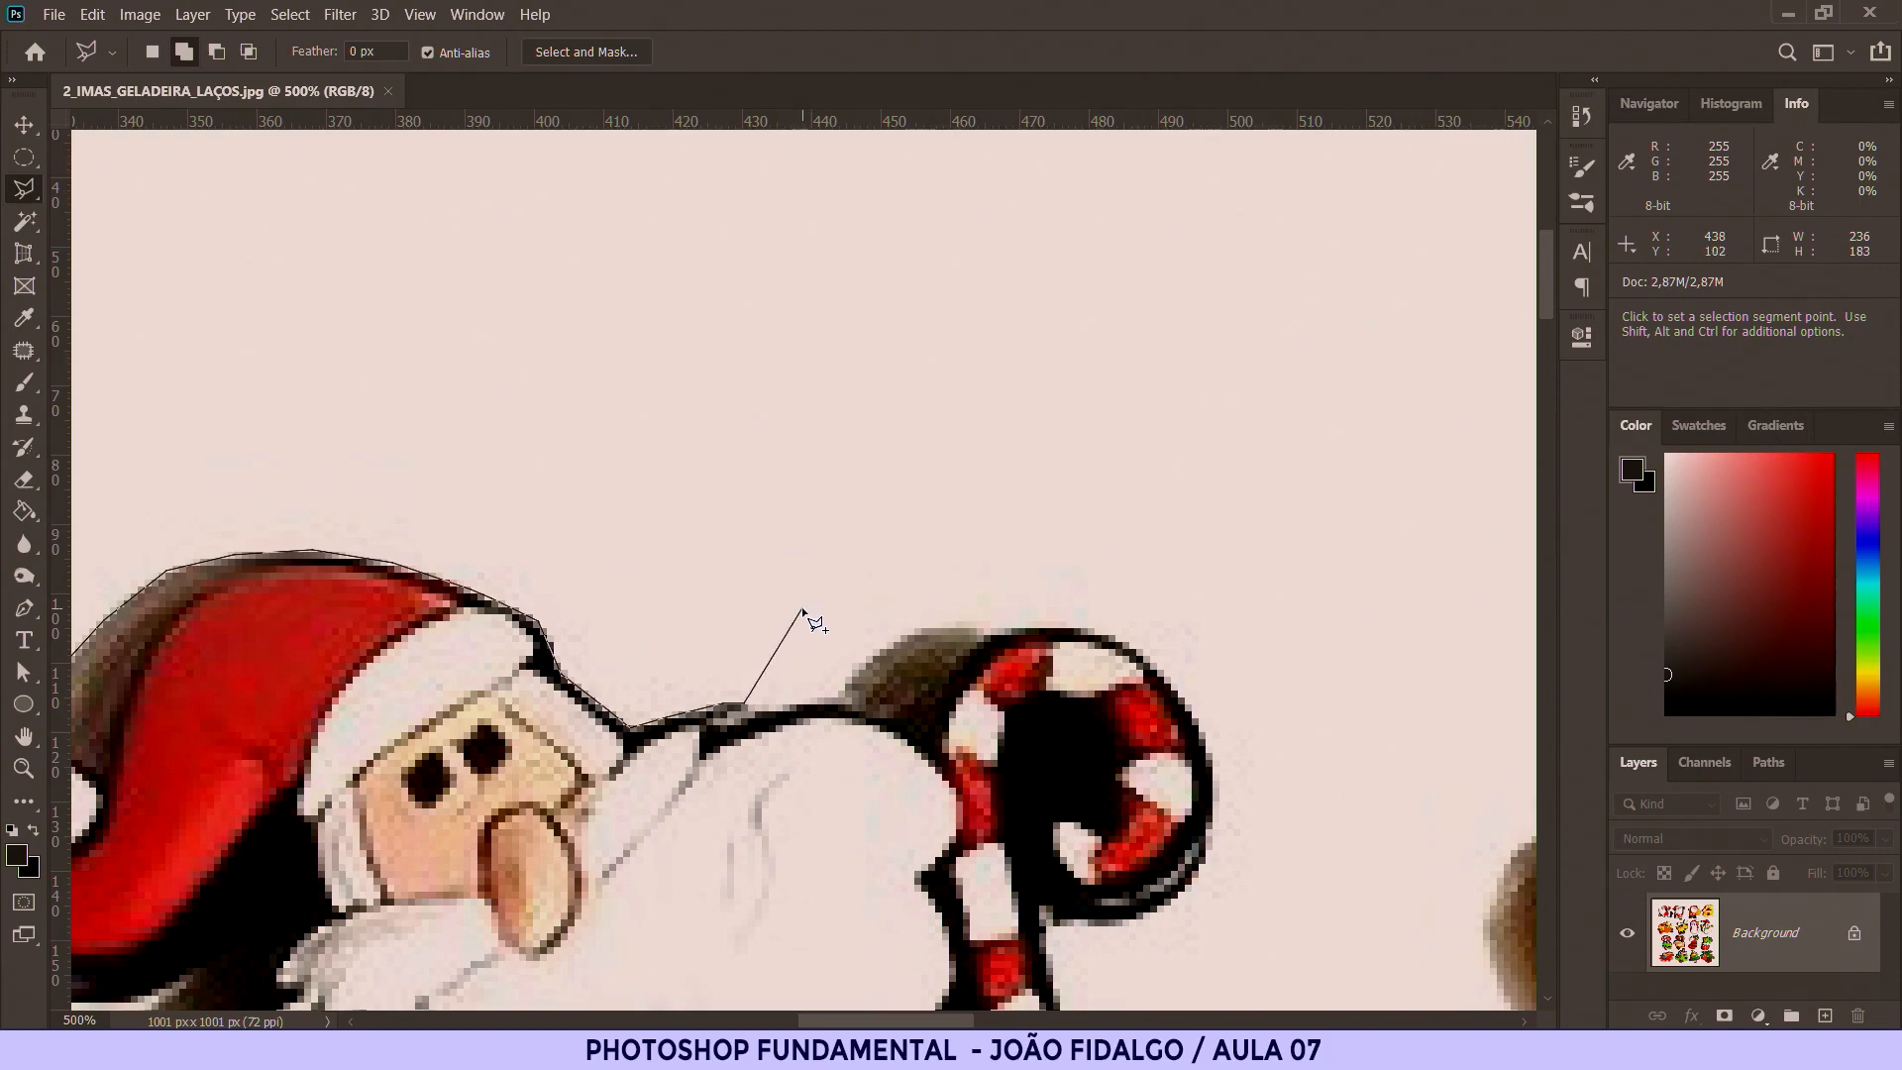
Step: Continue the polygonal outline along the second Santa's shoulder and around the candy cane's shadow and curved hook
scroll(802, 609, "up", 2)
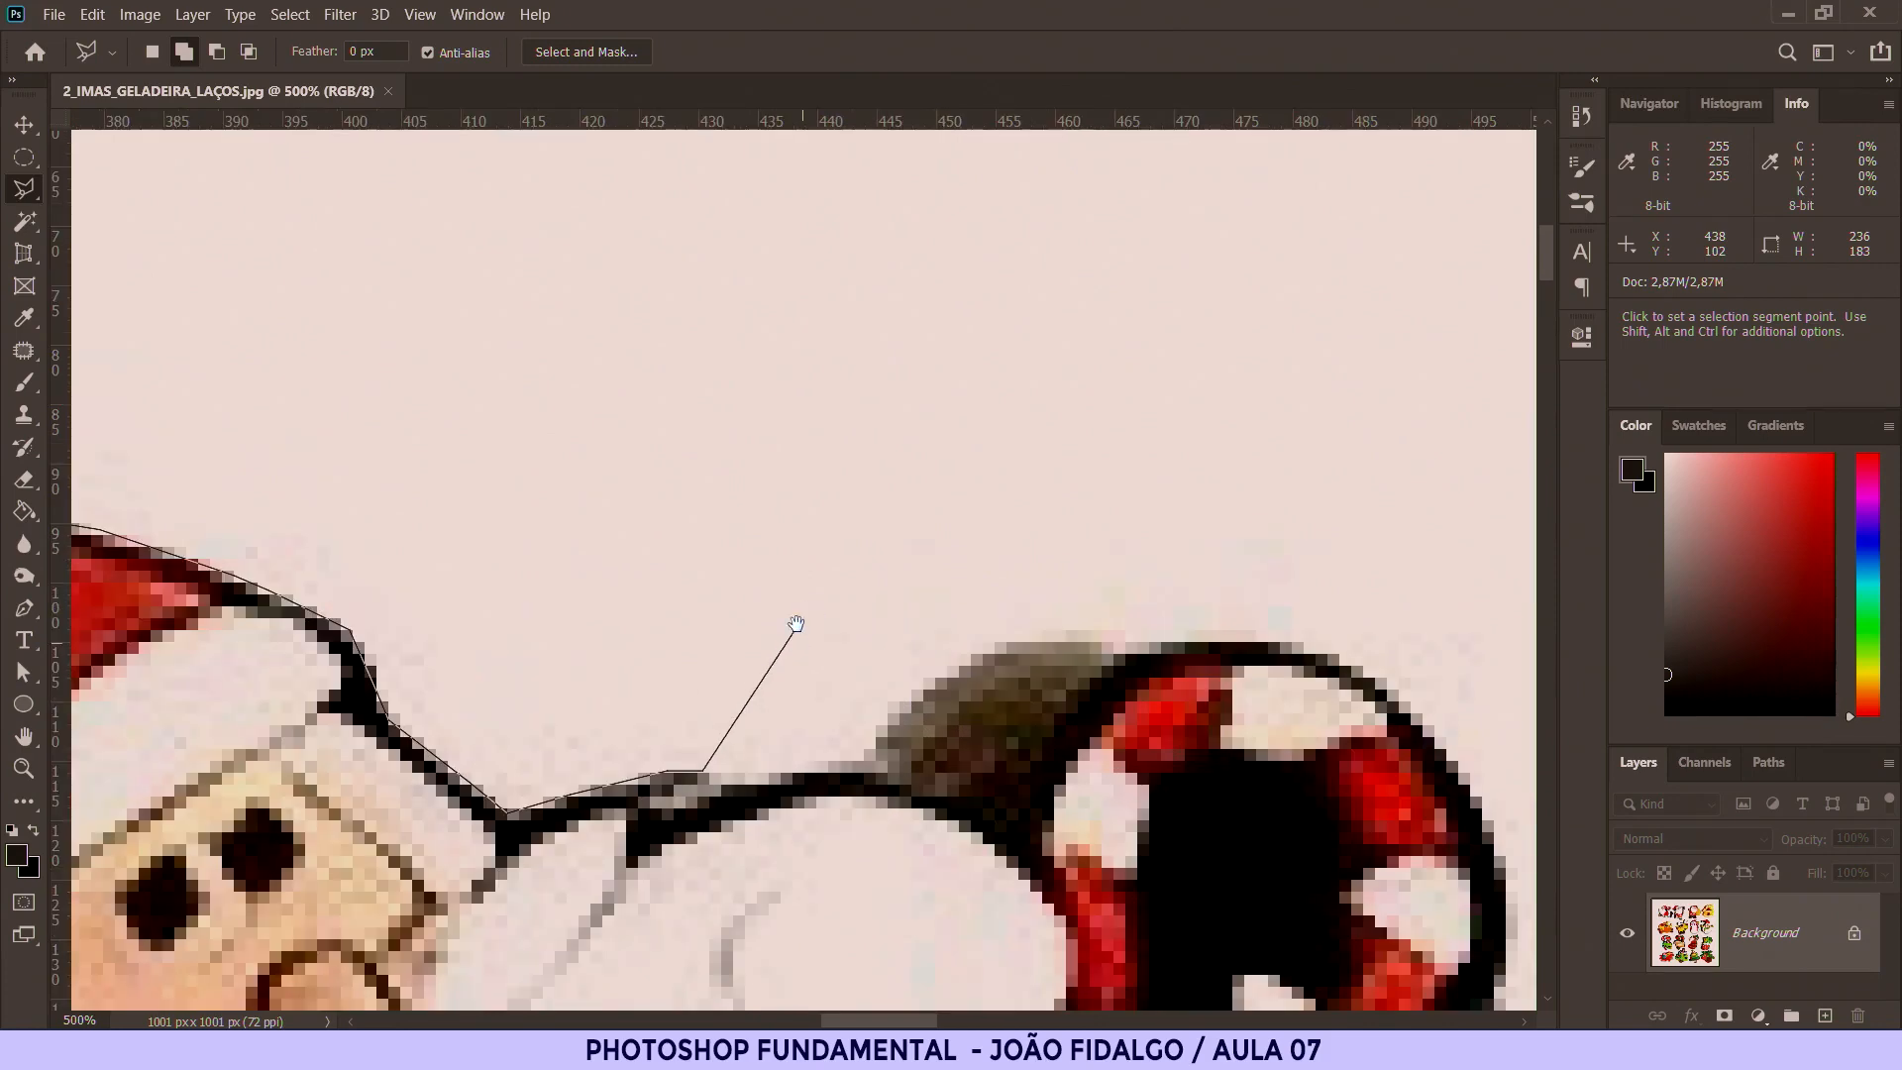
left_click_drag(796, 624, 768, 281)
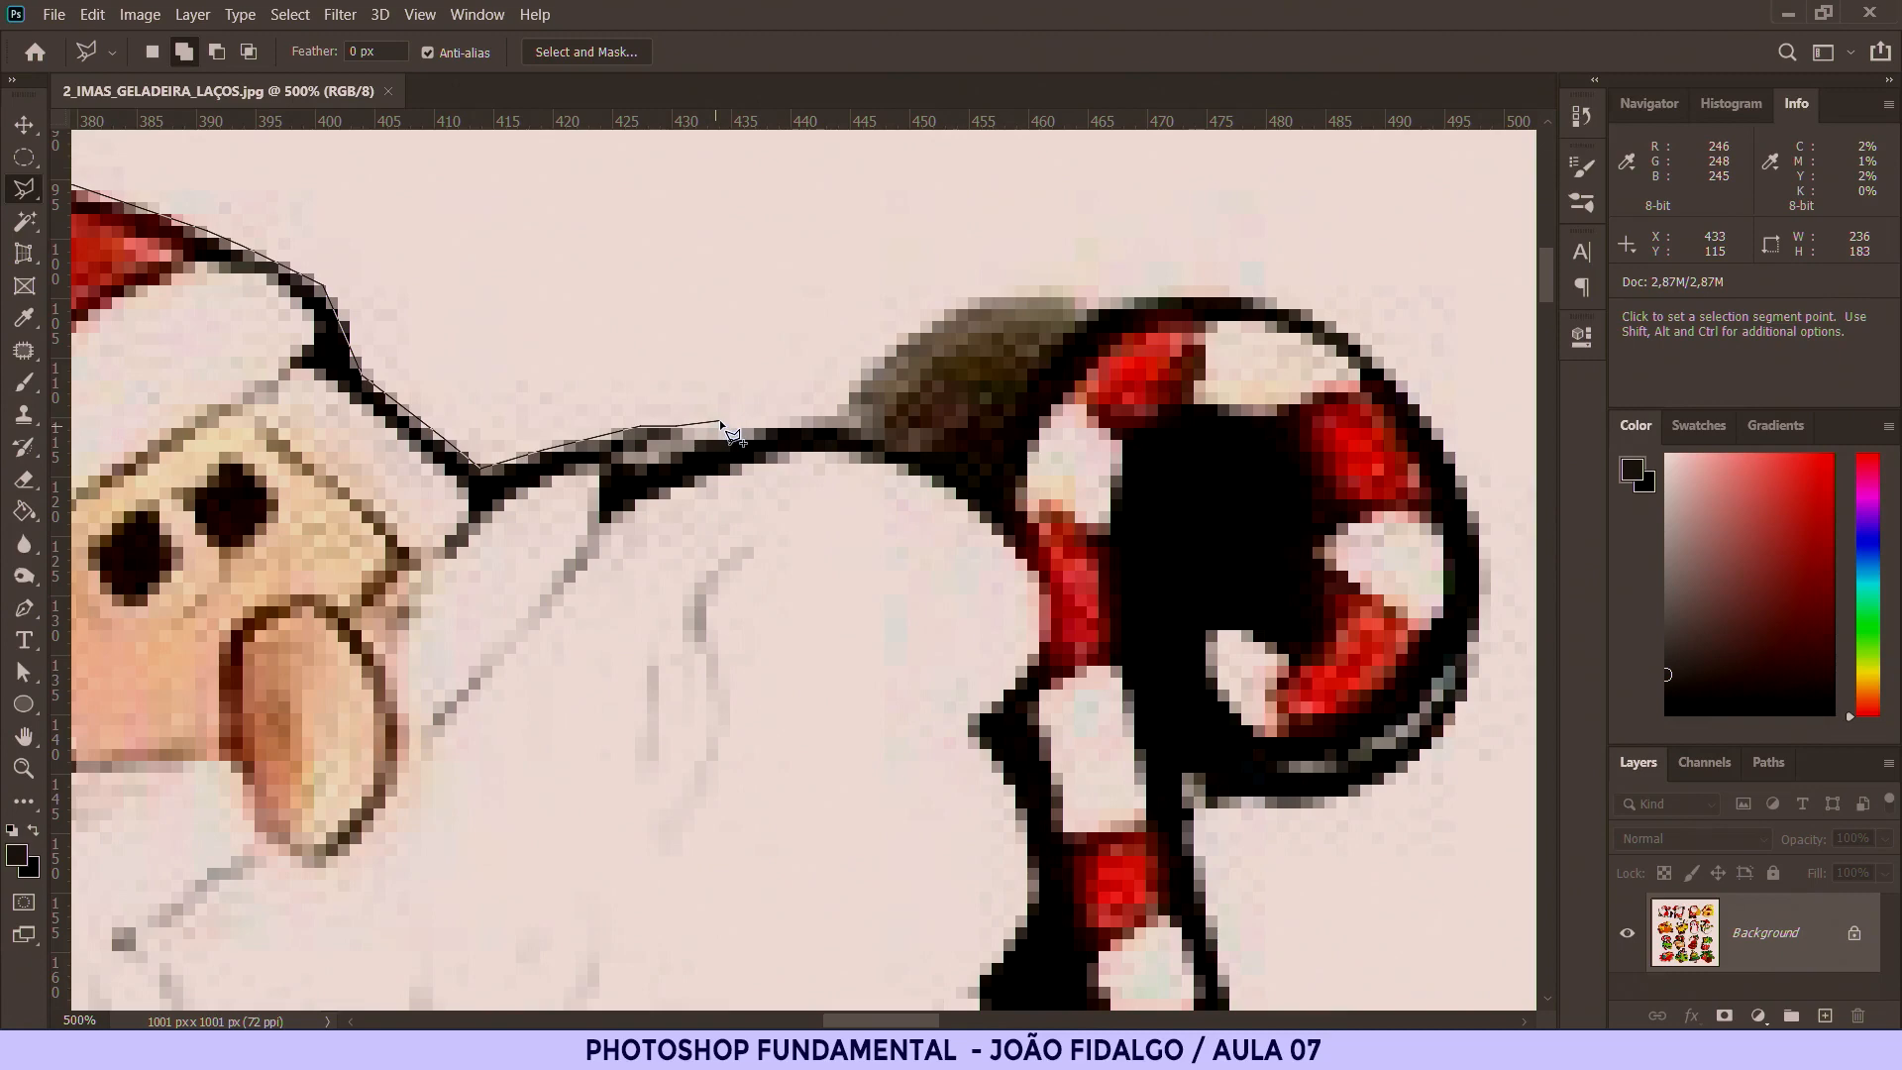
left_click(835, 413)
left_click(876, 360)
mouse_move(948, 303)
left_mouse_down()
mouse_move(1219, 288)
mouse_move(1300, 310)
mouse_move(1445, 429)
mouse_move(1486, 592)
left_mouse_up()
left_click(1478, 664)
left_click(1421, 748)
left_click(1376, 784)
left_click(1314, 802)
left_click(1241, 807)
left_click(1195, 805)
Step: Trace the outline down the candy cane's shaft, past the gripping hand and around the cane's lower tip
mouse_move(1196, 805)
left_mouse_down()
mouse_move(831, 325)
mouse_move(929, 633)
left_mouse_up()
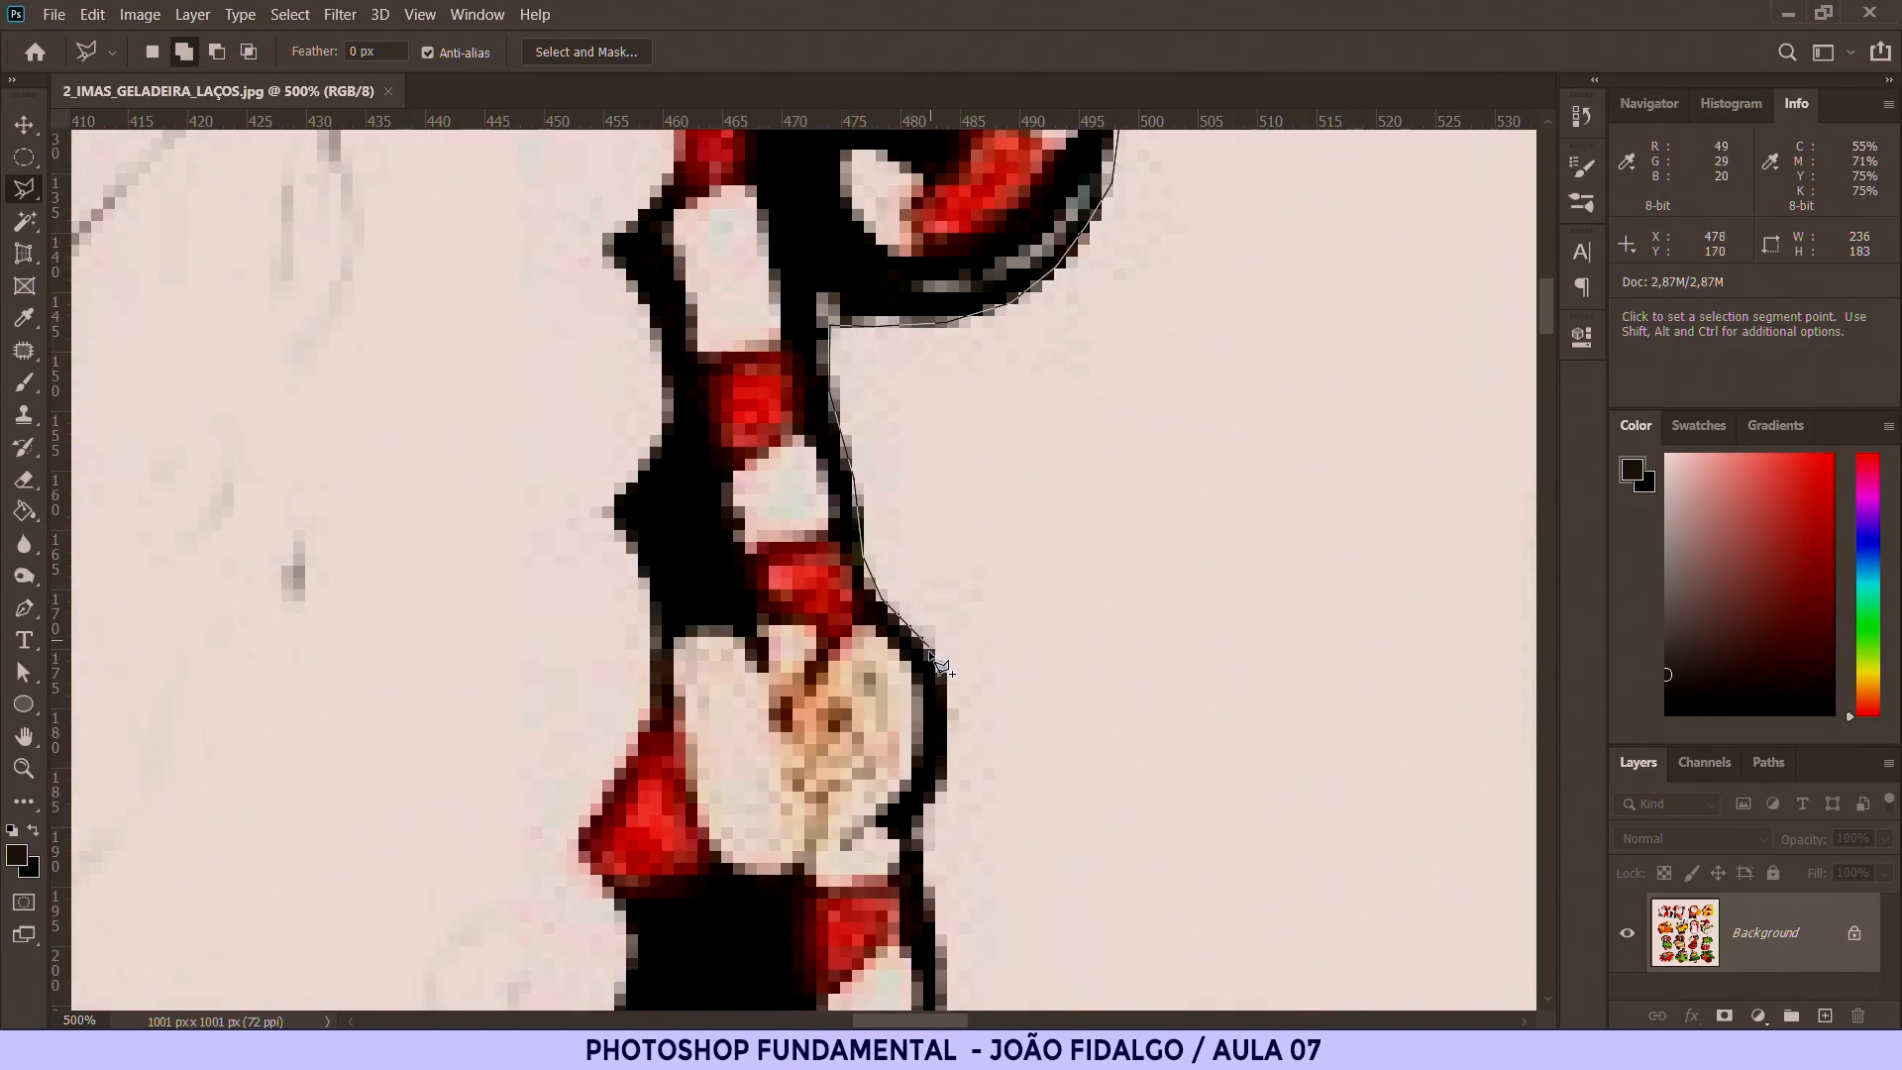
left_click(923, 837)
left_click_drag(936, 841, 864, 299)
left_click(875, 399)
left_click(875, 468)
left_click(852, 530)
left_click(818, 560)
Step: Extend the outline down the right side of the second Santa's coat to just below the belt's end
left_click(692, 536)
left_click(651, 725)
left_click(617, 800)
left_click(592, 844)
left_click_drag(591, 844, 857, 420)
left_click(860, 508)
left_click(852, 555)
left_click(816, 597)
left_click(764, 647)
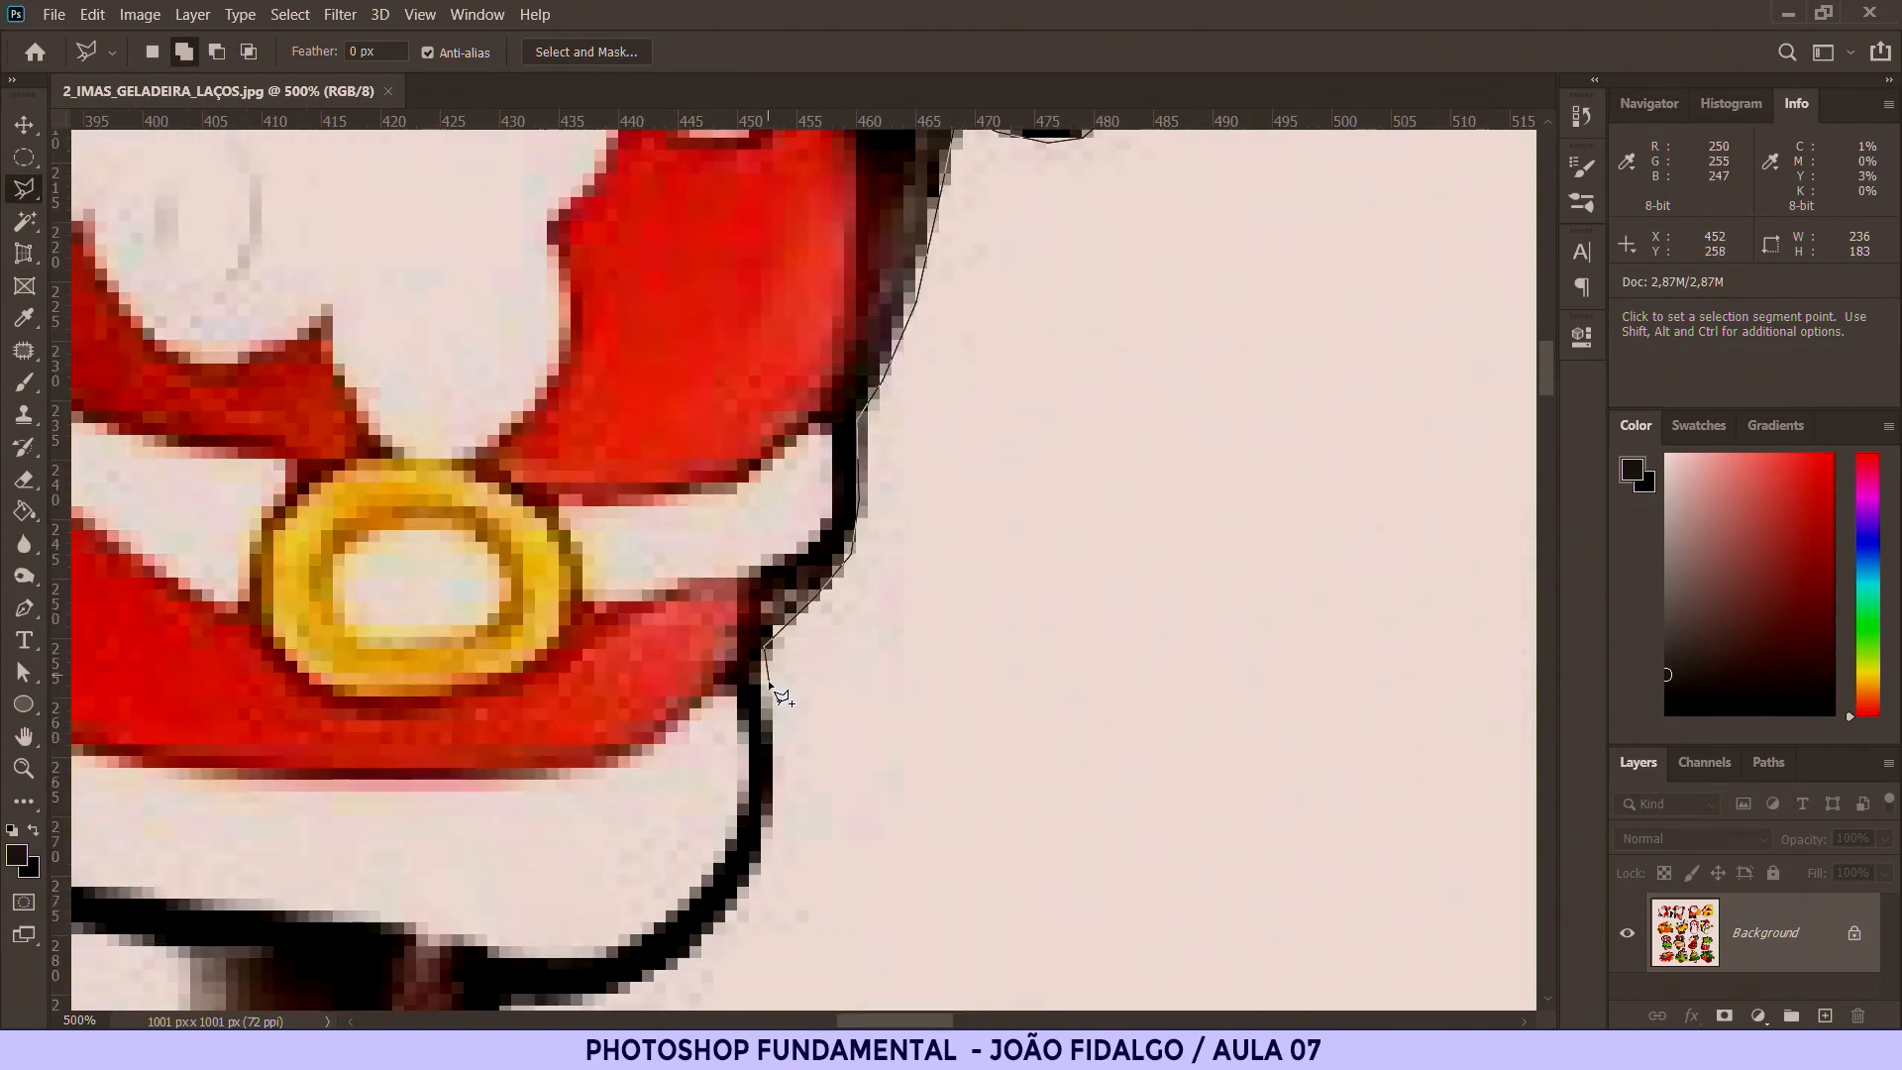
Step: Outline the white hem's rounded right corner and continue around the boot on the right
left_click(762, 861)
left_click_drag(762, 861, 1162, 442)
left_click(1135, 485)
left_click(1109, 516)
left_click(1055, 556)
left_click(995, 582)
left_click(904, 587)
left_click(634, 932)
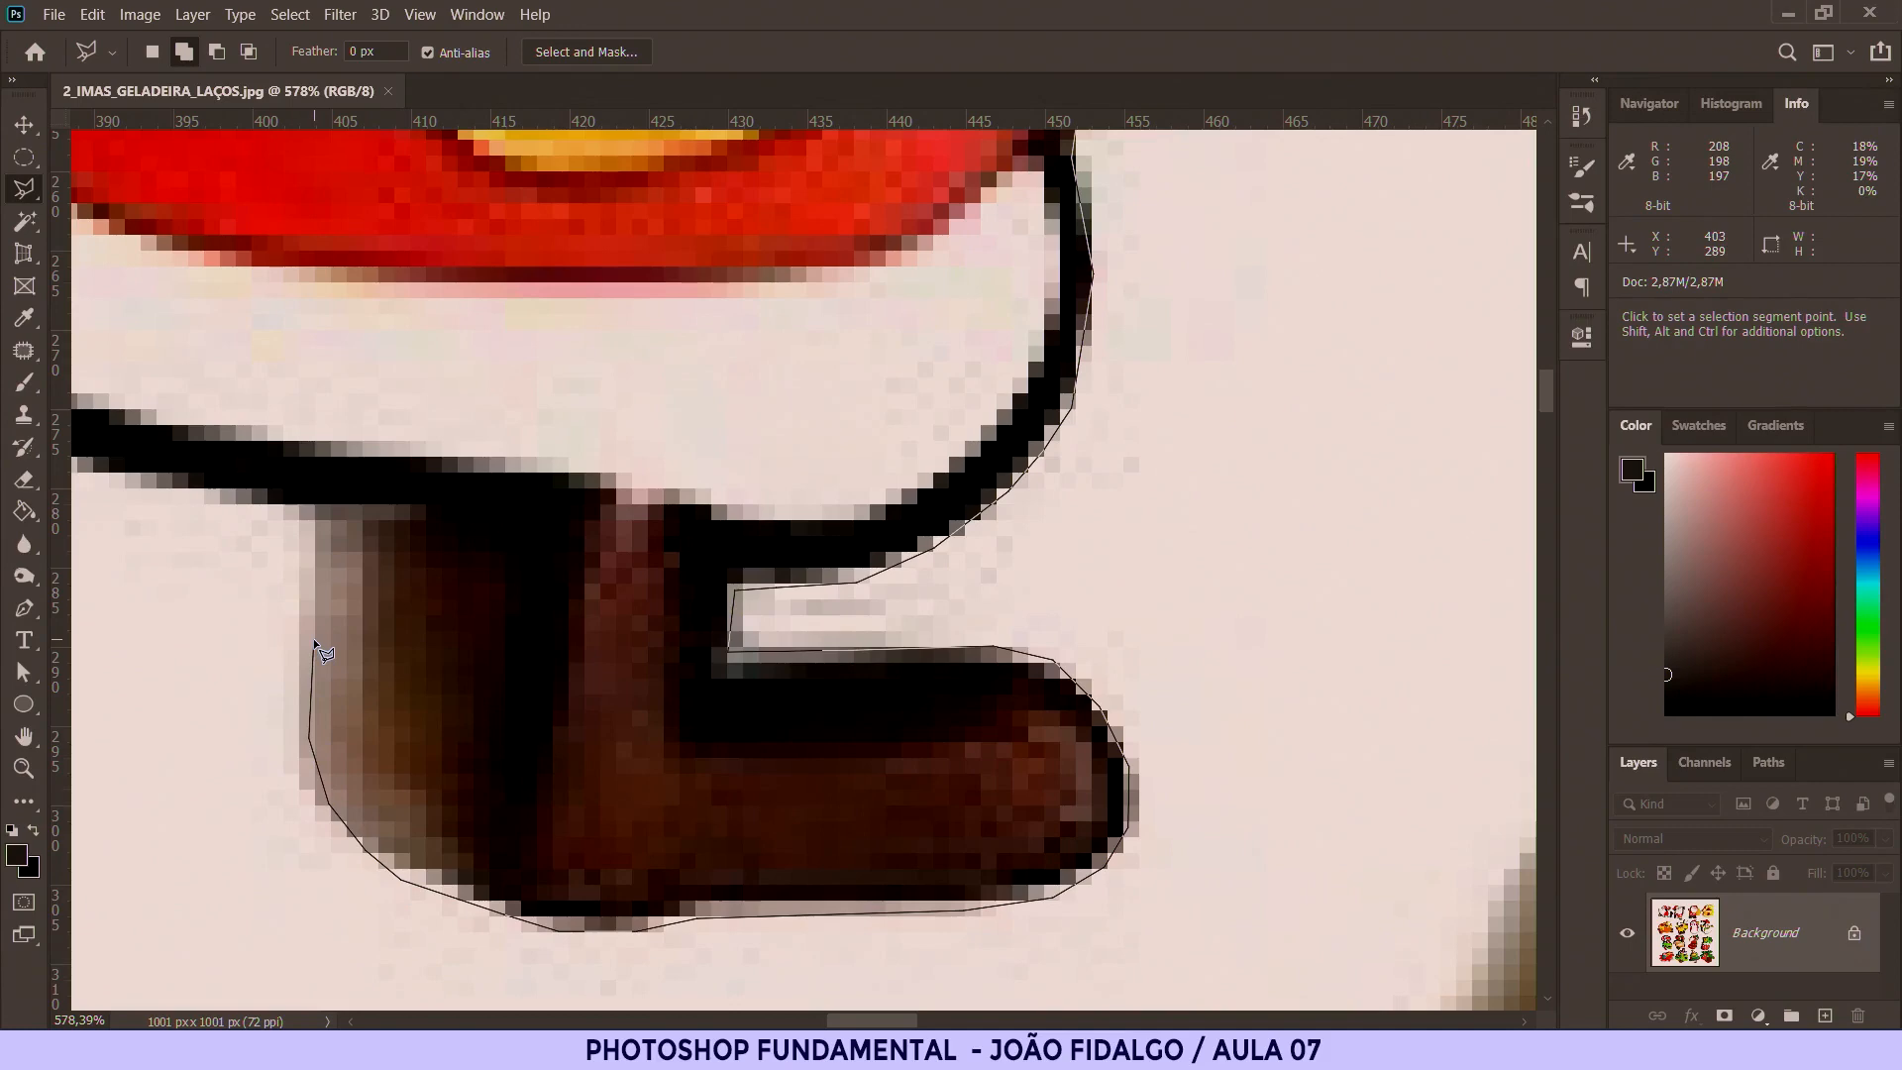
Step: Continue the outline from the right leg along the underside of the hem and around the left leg's lower end
key("space")
mouse_move(333, 582)
left_mouse_down()
mouse_move(879, 730)
mouse_move(1189, 788)
left_mouse_up()
left_click(1021, 693)
left_click(793, 625)
left_click(567, 519)
left_click(424, 378)
left_click(428, 584)
left_click(375, 718)
left_click(320, 743)
left_click(245, 739)
left_click(176, 715)
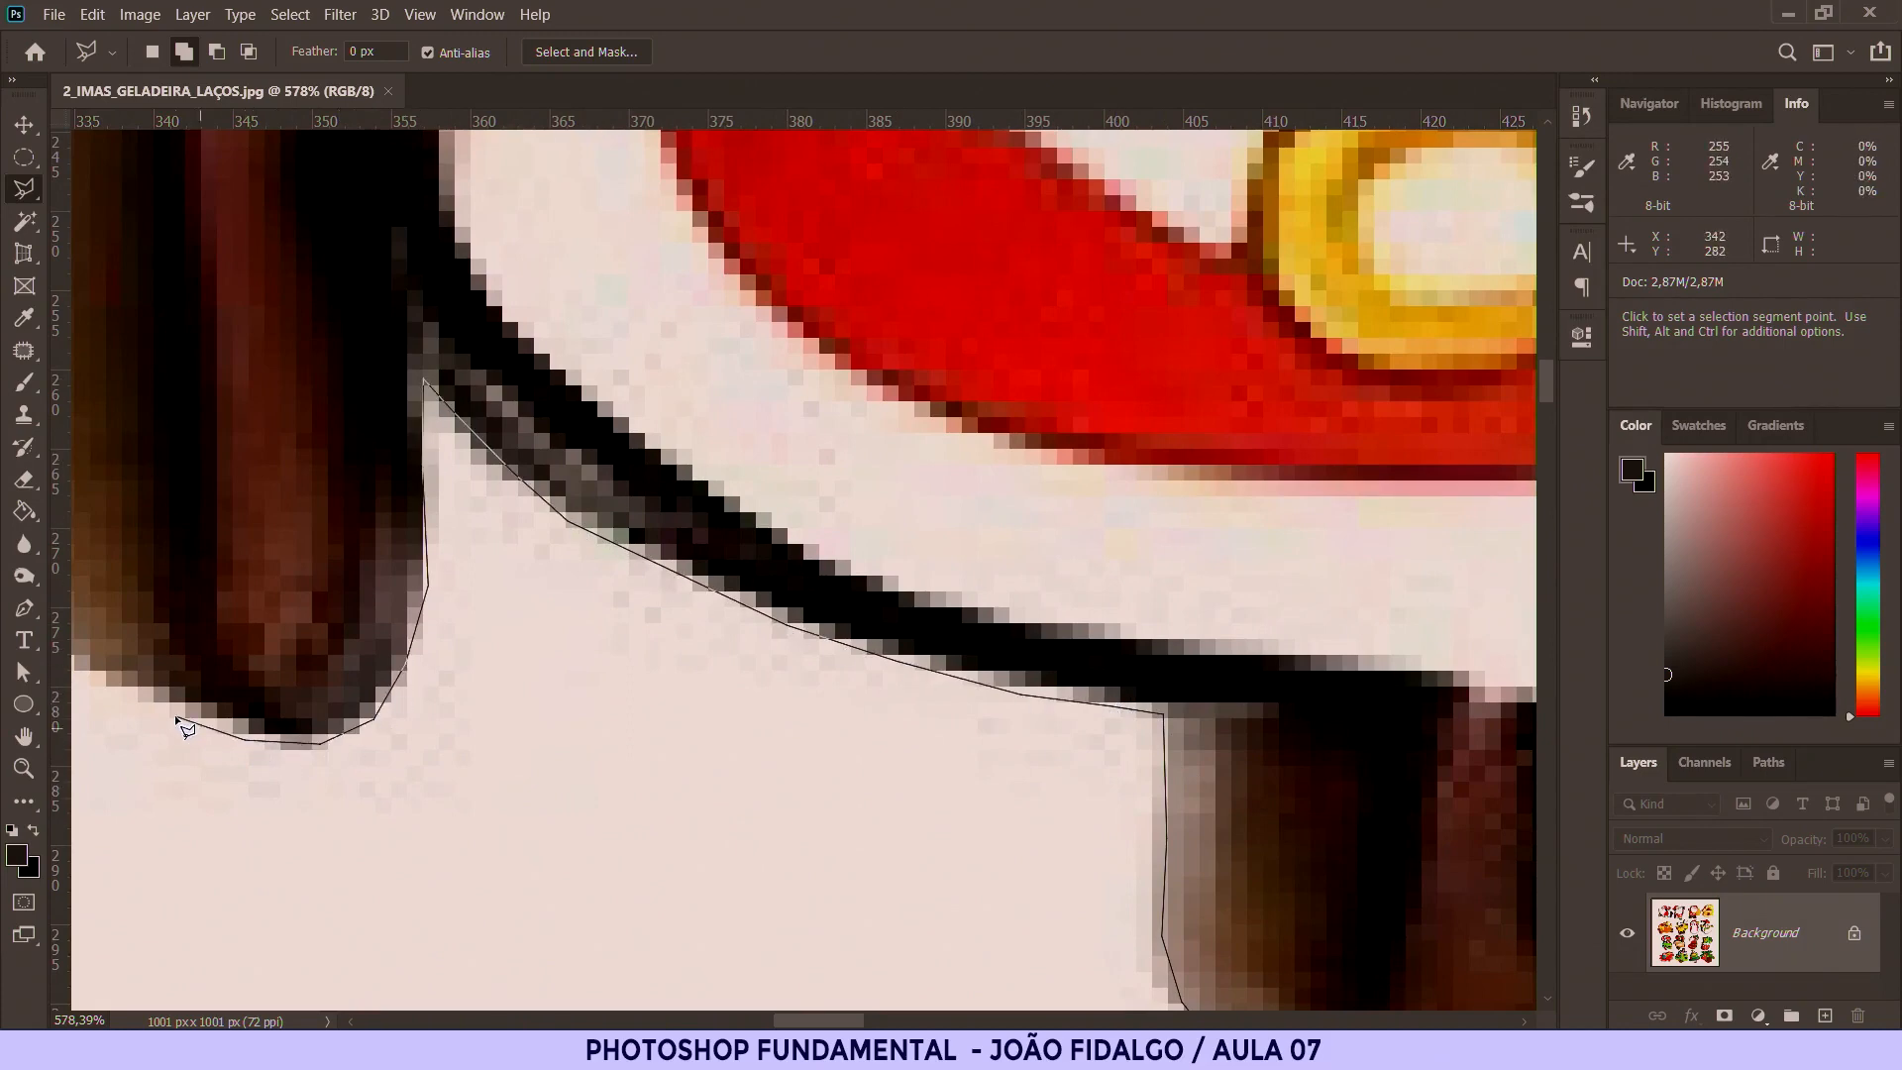
Step: Trace the outline up the outer edge of the left leg's shadow and past the shadows beside the hand and beard
left_click_drag(463, 722, 1312, 813)
left_click(969, 779)
left_click(807, 584)
left_click(790, 377)
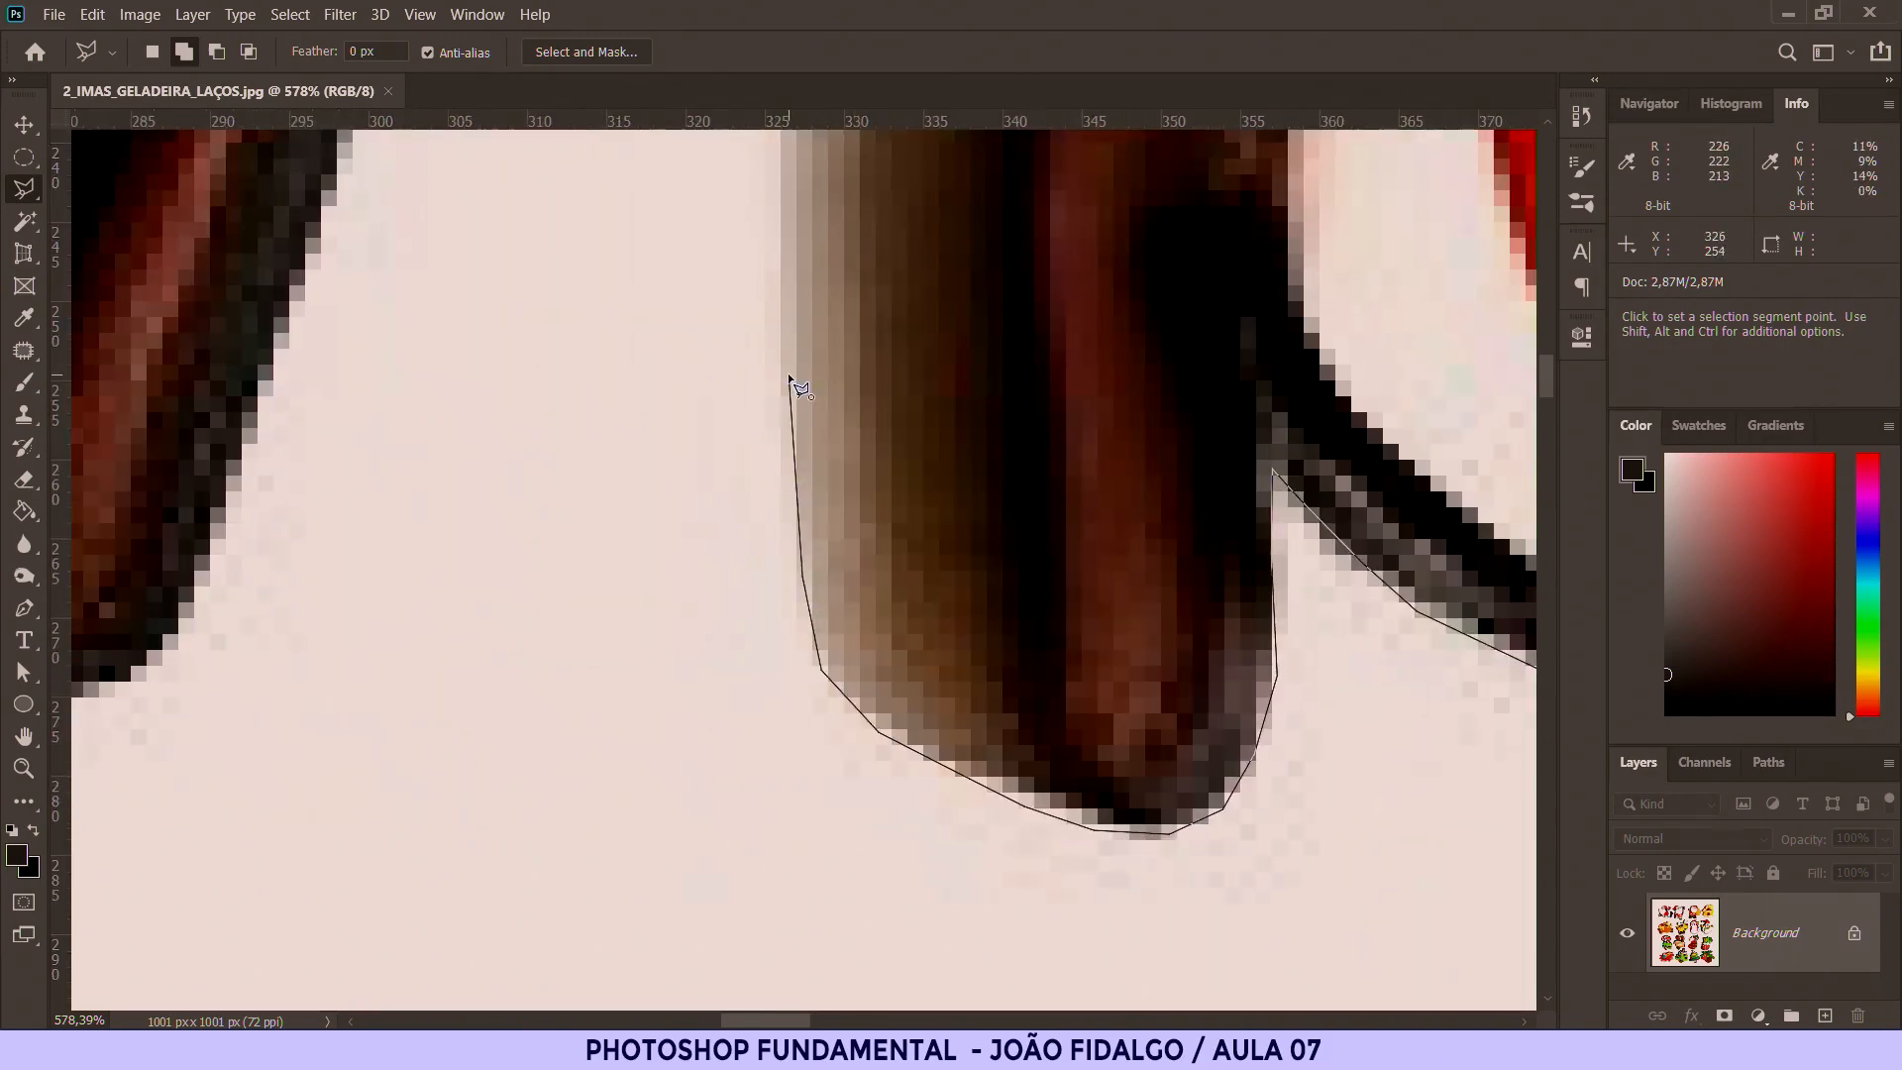
scroll(790, 377, "down", 5)
left_click_drag(790, 376, 748, 771)
left_click(746, 671)
left_click(753, 616)
left_click(758, 468)
left_click(761, 418)
left_click(791, 371)
left_click(814, 198)
Step: Outline the drooping tail of the second Santa's hat and close the polygonal selection at its starting point by the pom-pom
mouse_move(820, 177)
left_mouse_down()
mouse_move(842, 282)
mouse_move(756, 635)
left_mouse_up()
left_click(747, 568)
left_click(690, 562)
left_click(632, 535)
left_click(587, 505)
left_click(549, 461)
left_click(528, 429)
left_click(525, 385)
left_click(541, 349)
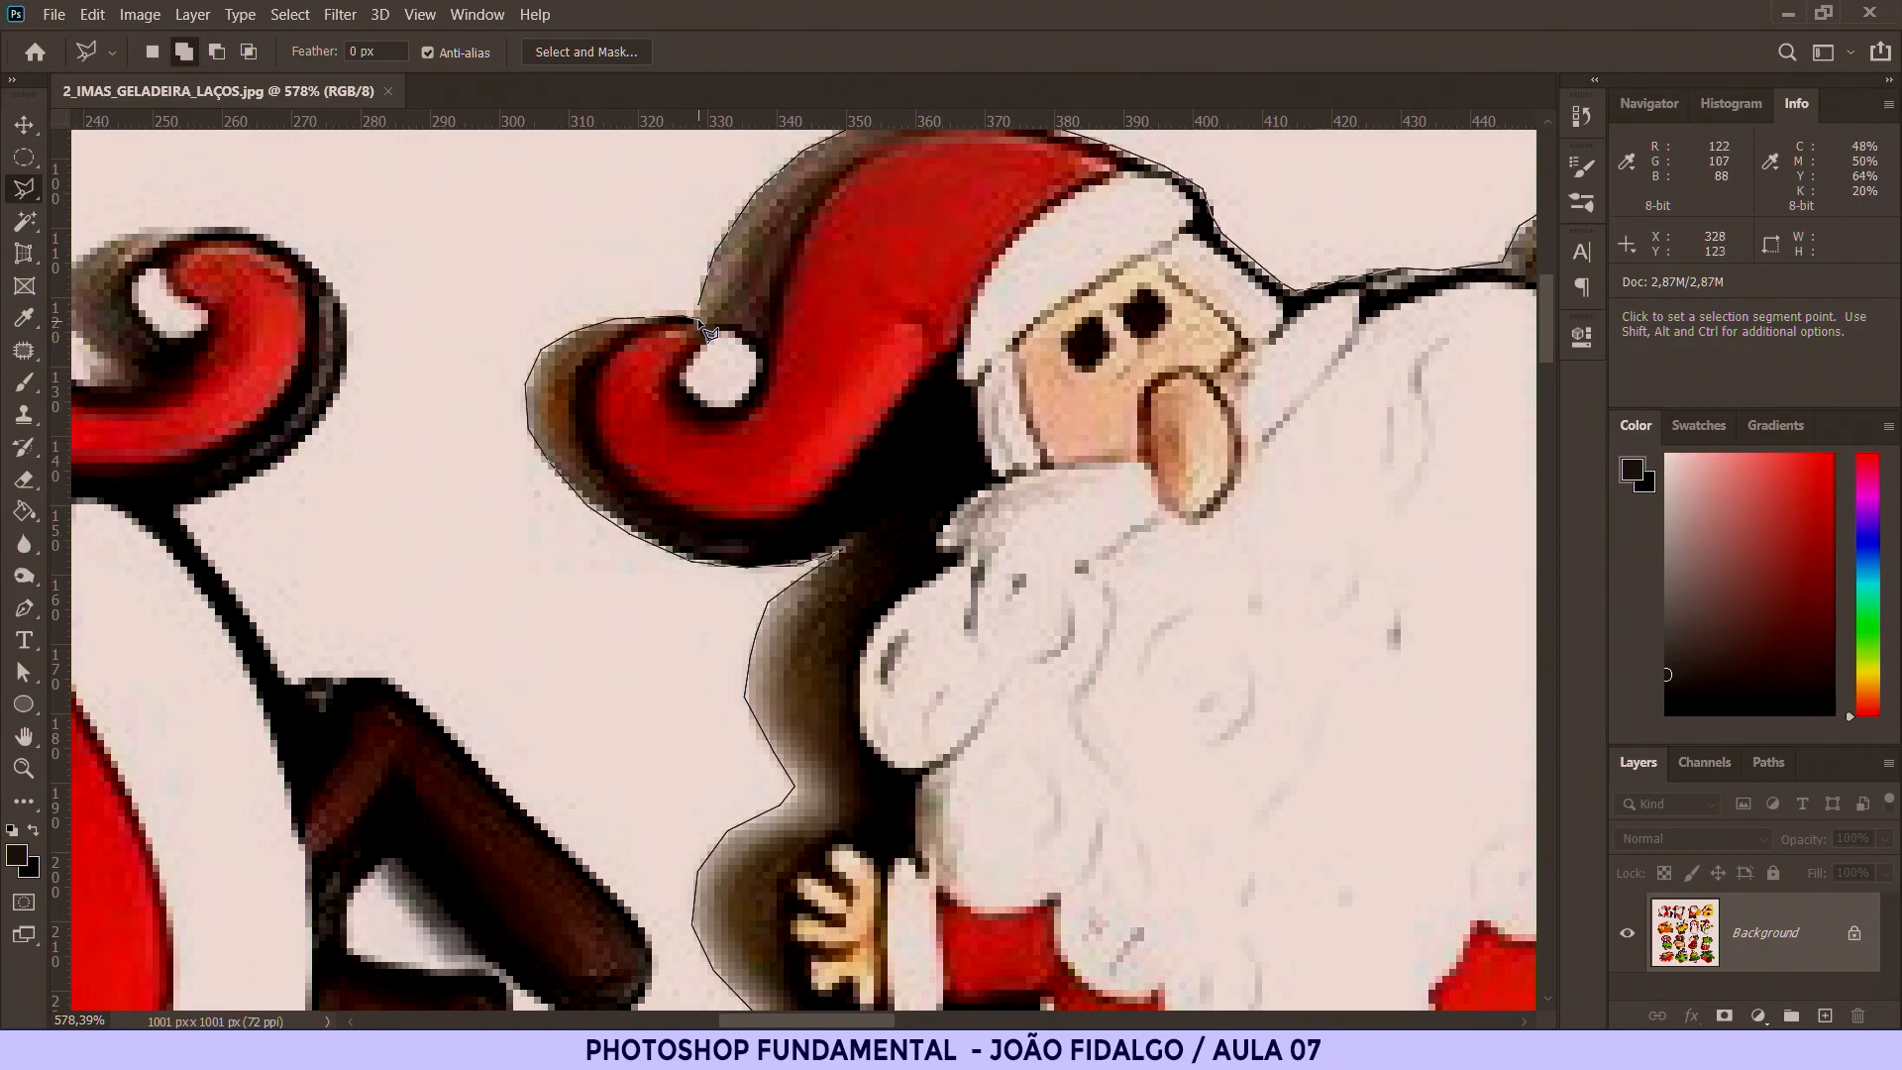
scroll(697, 318, "up", 5)
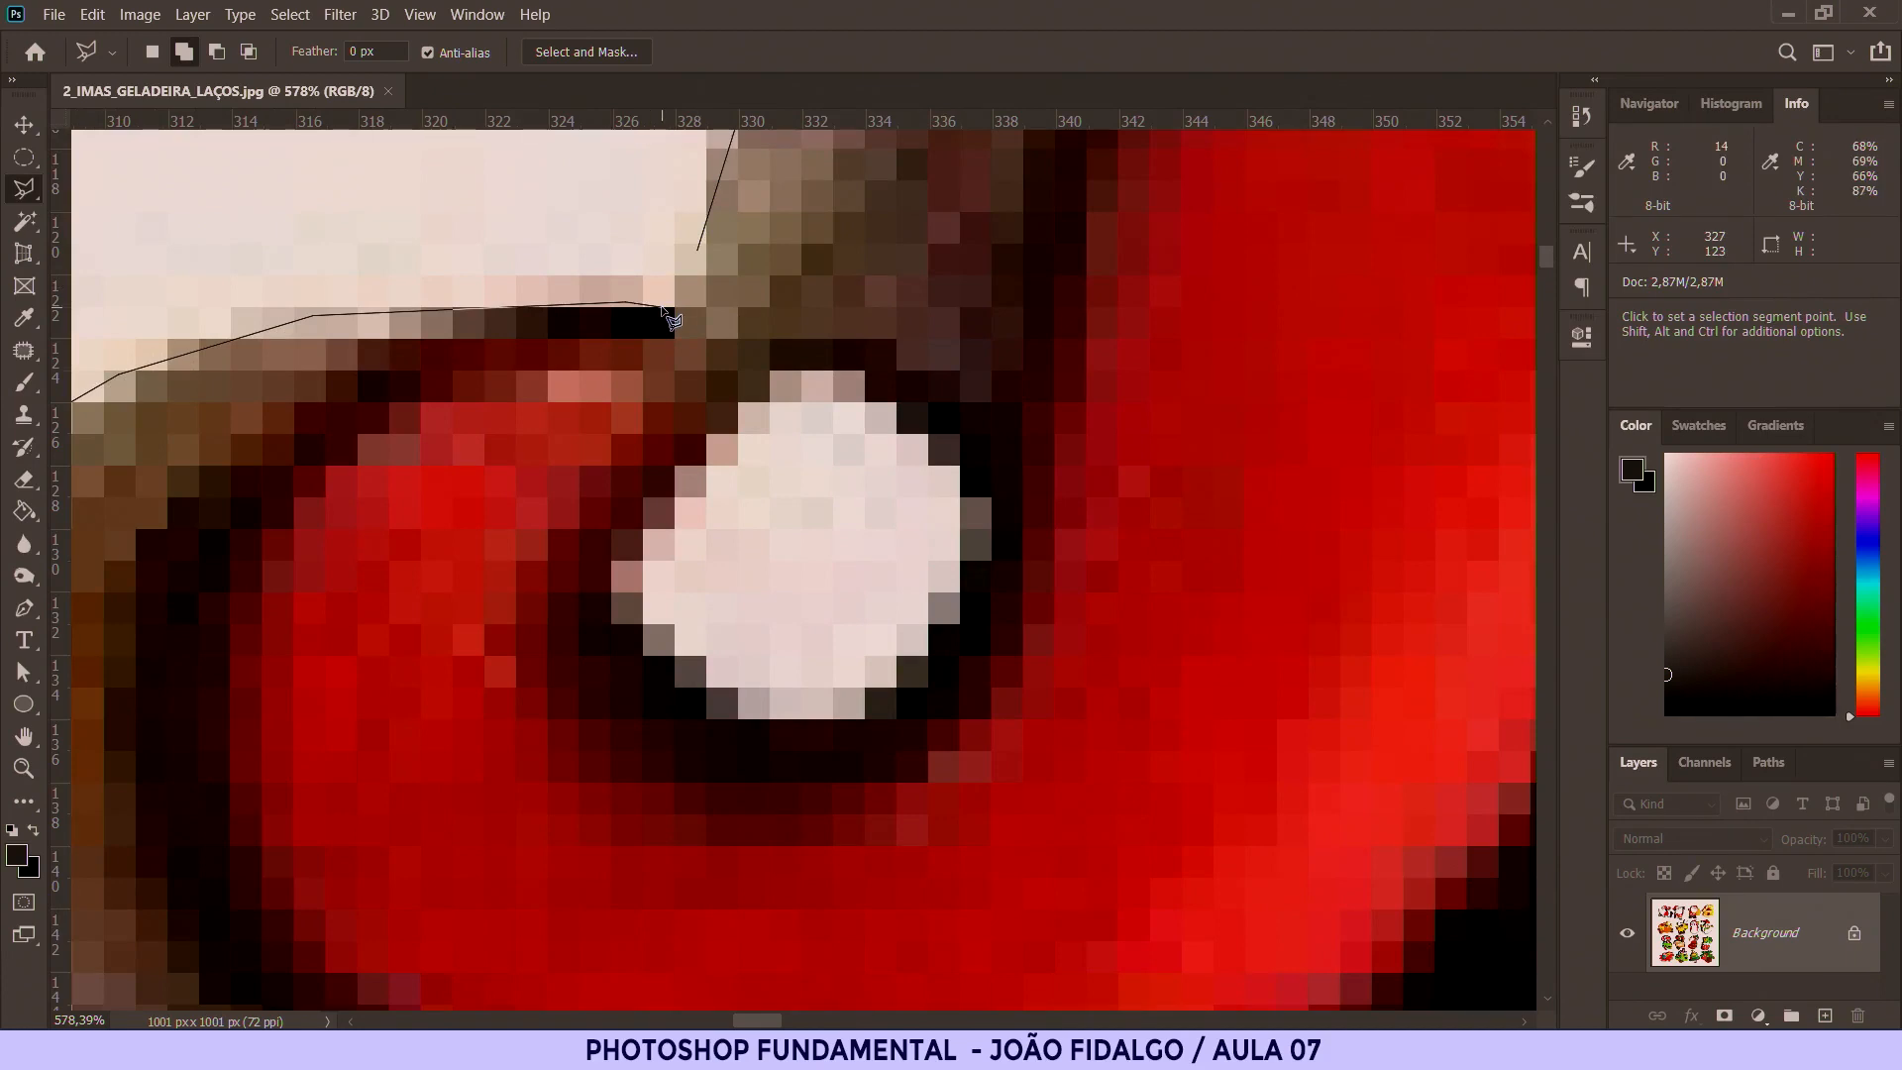
left_click(693, 251)
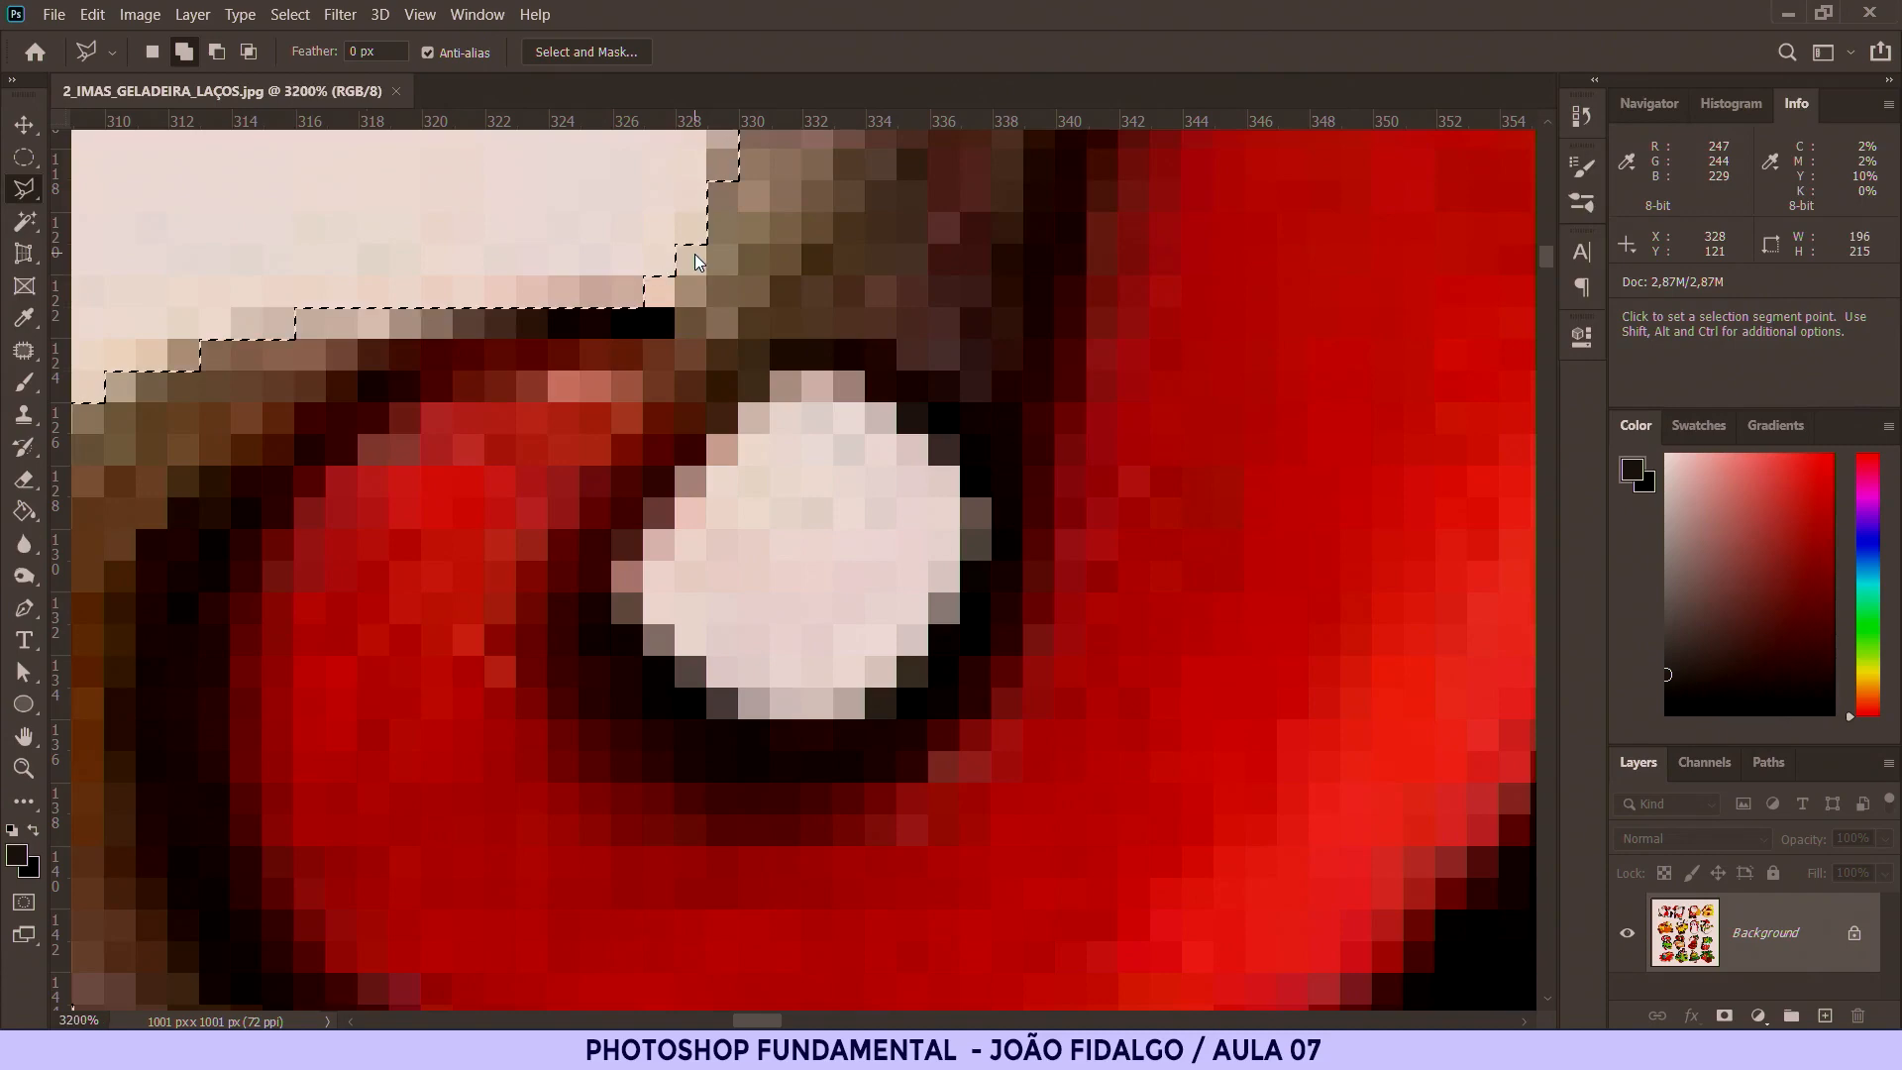
Step: Review the selection outline around the whole second Santa
scroll(668, 414, "down", 5)
scroll(668, 414, "up", 3)
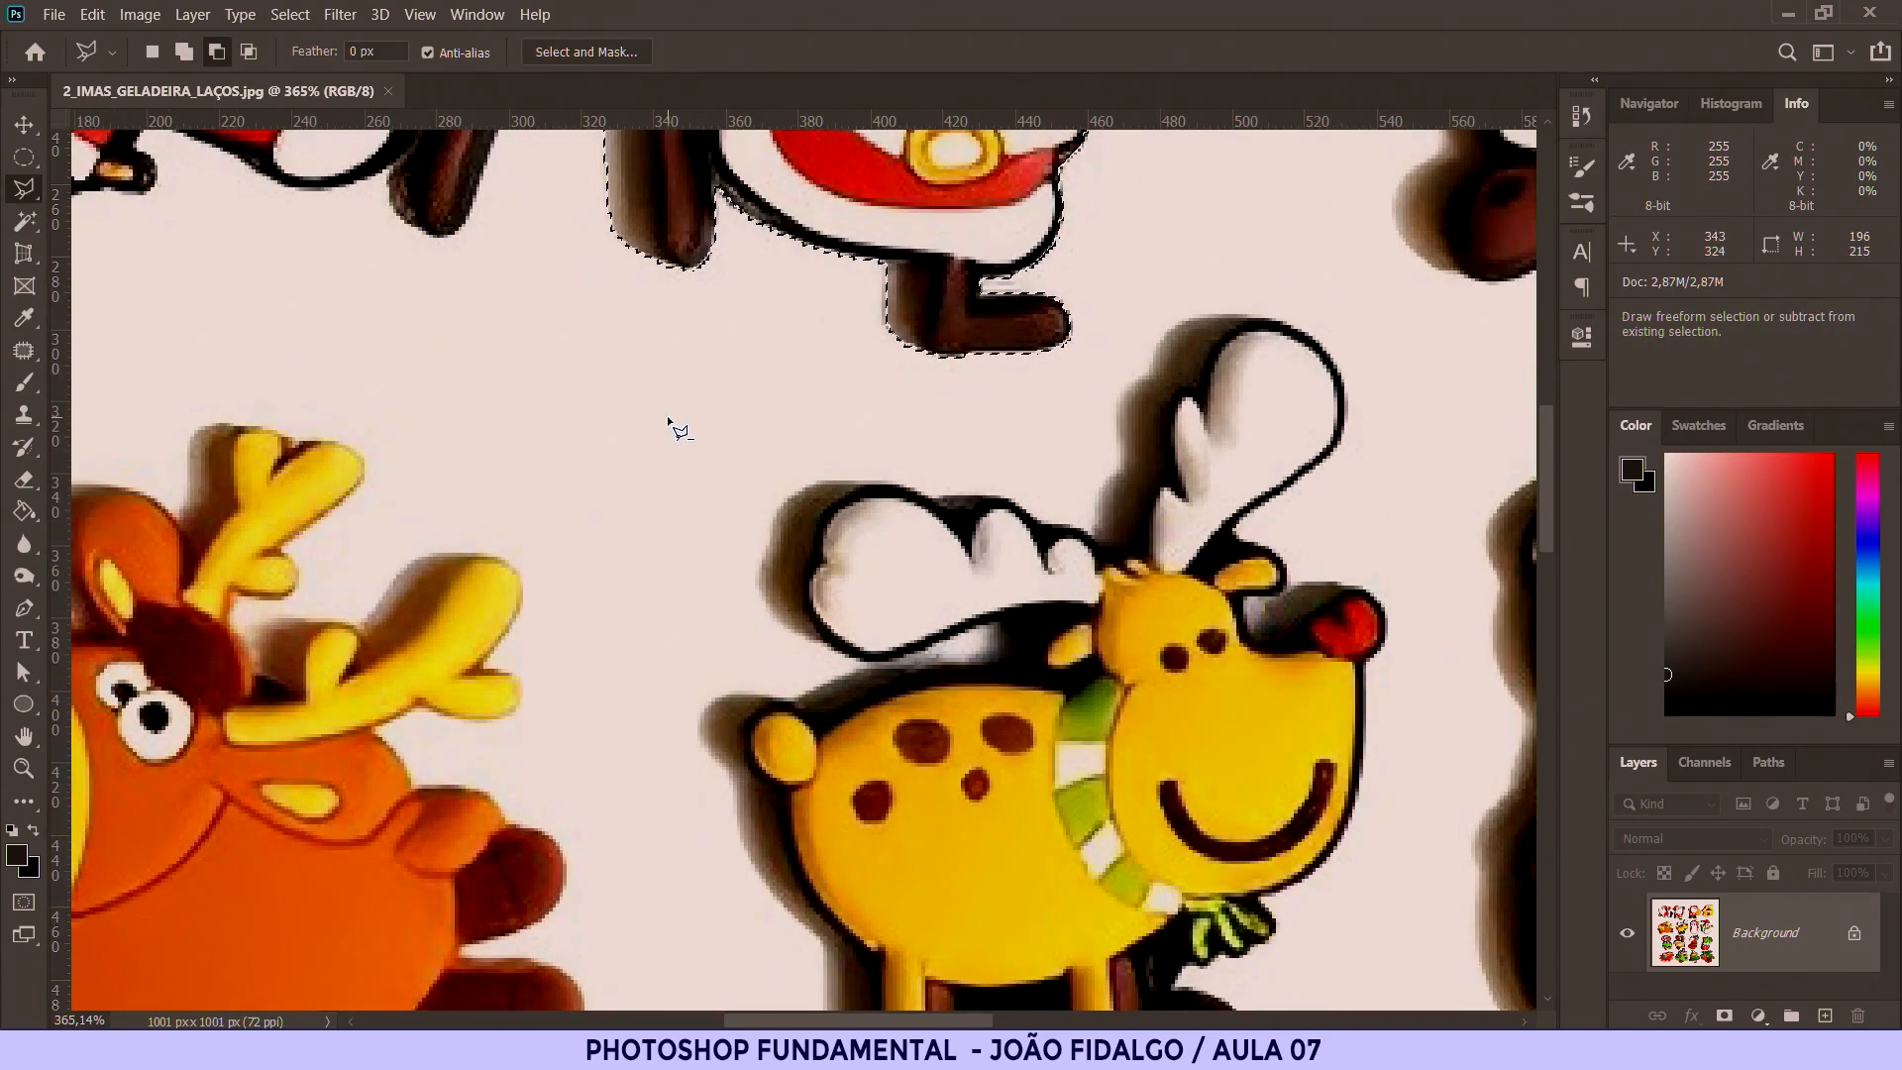
left_click_drag(837, 348, 853, 684)
left_click_drag(939, 429, 941, 551)
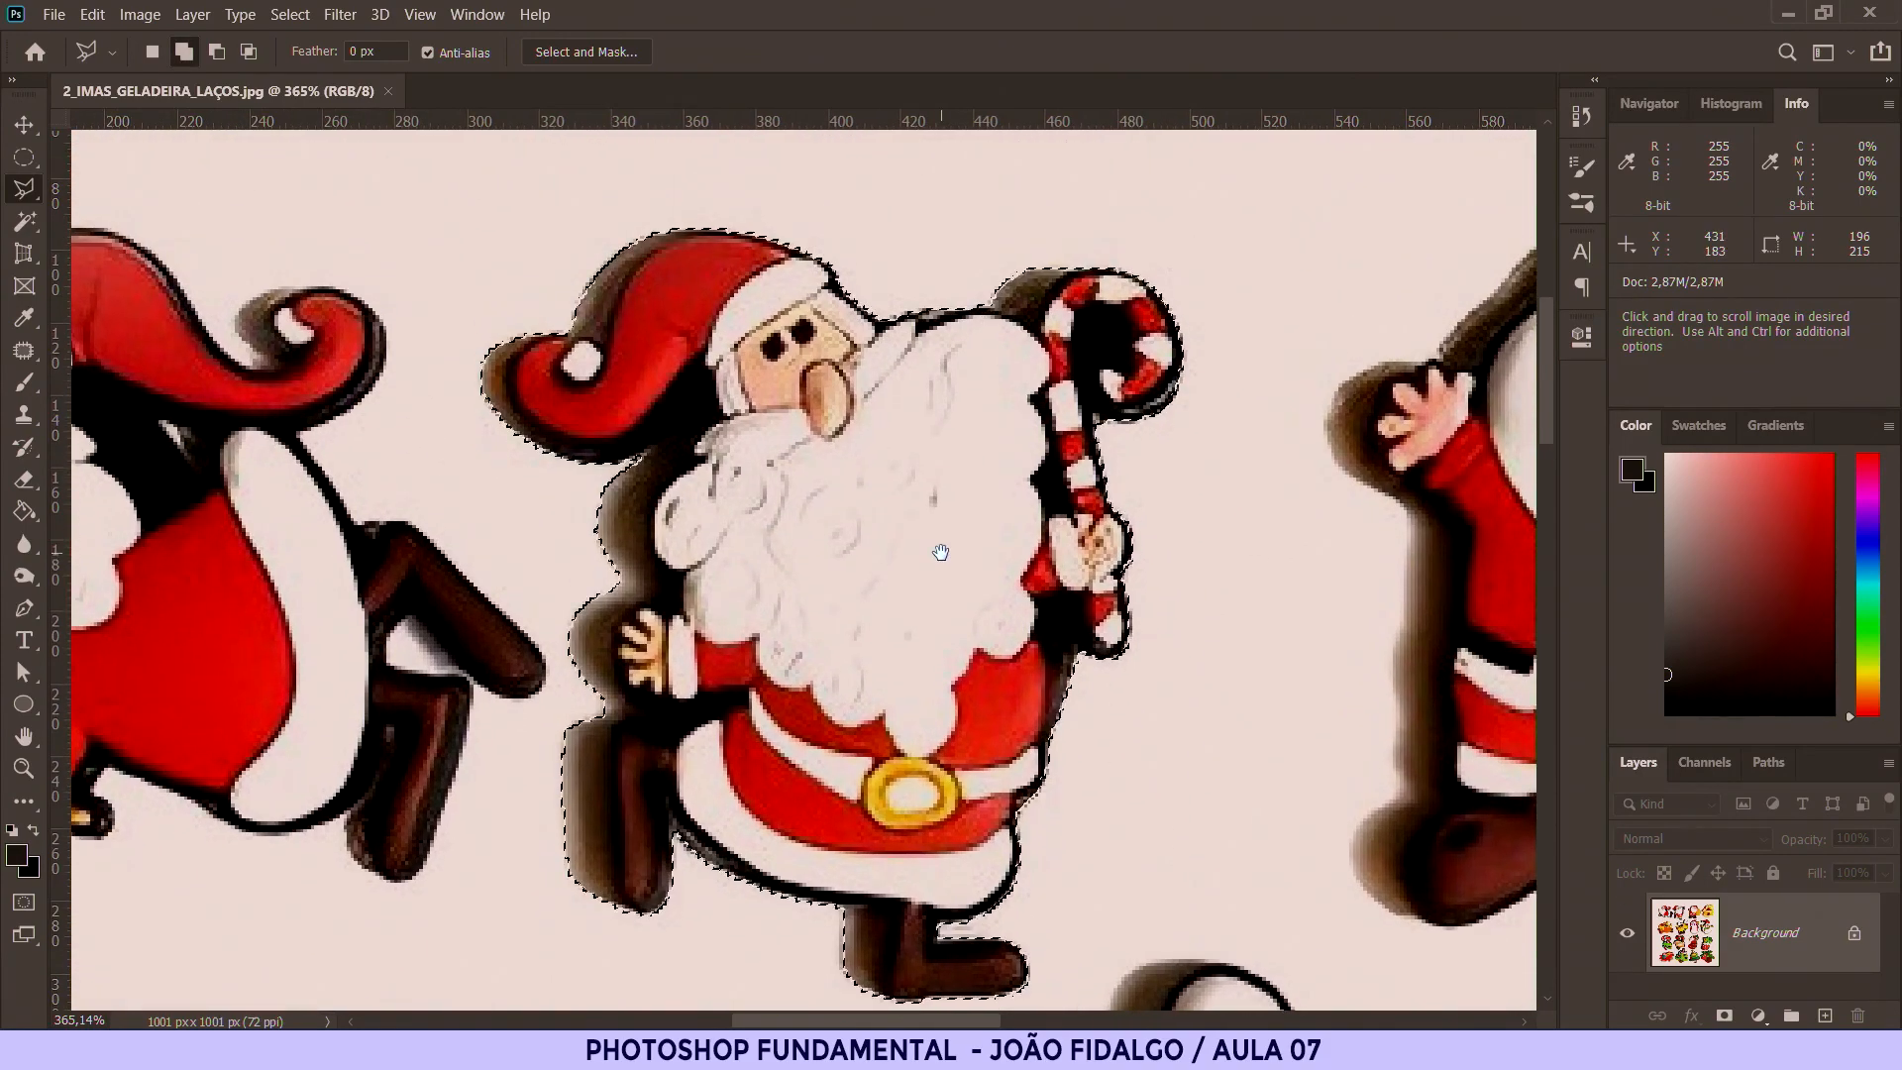
scroll(929, 565, "up", 2)
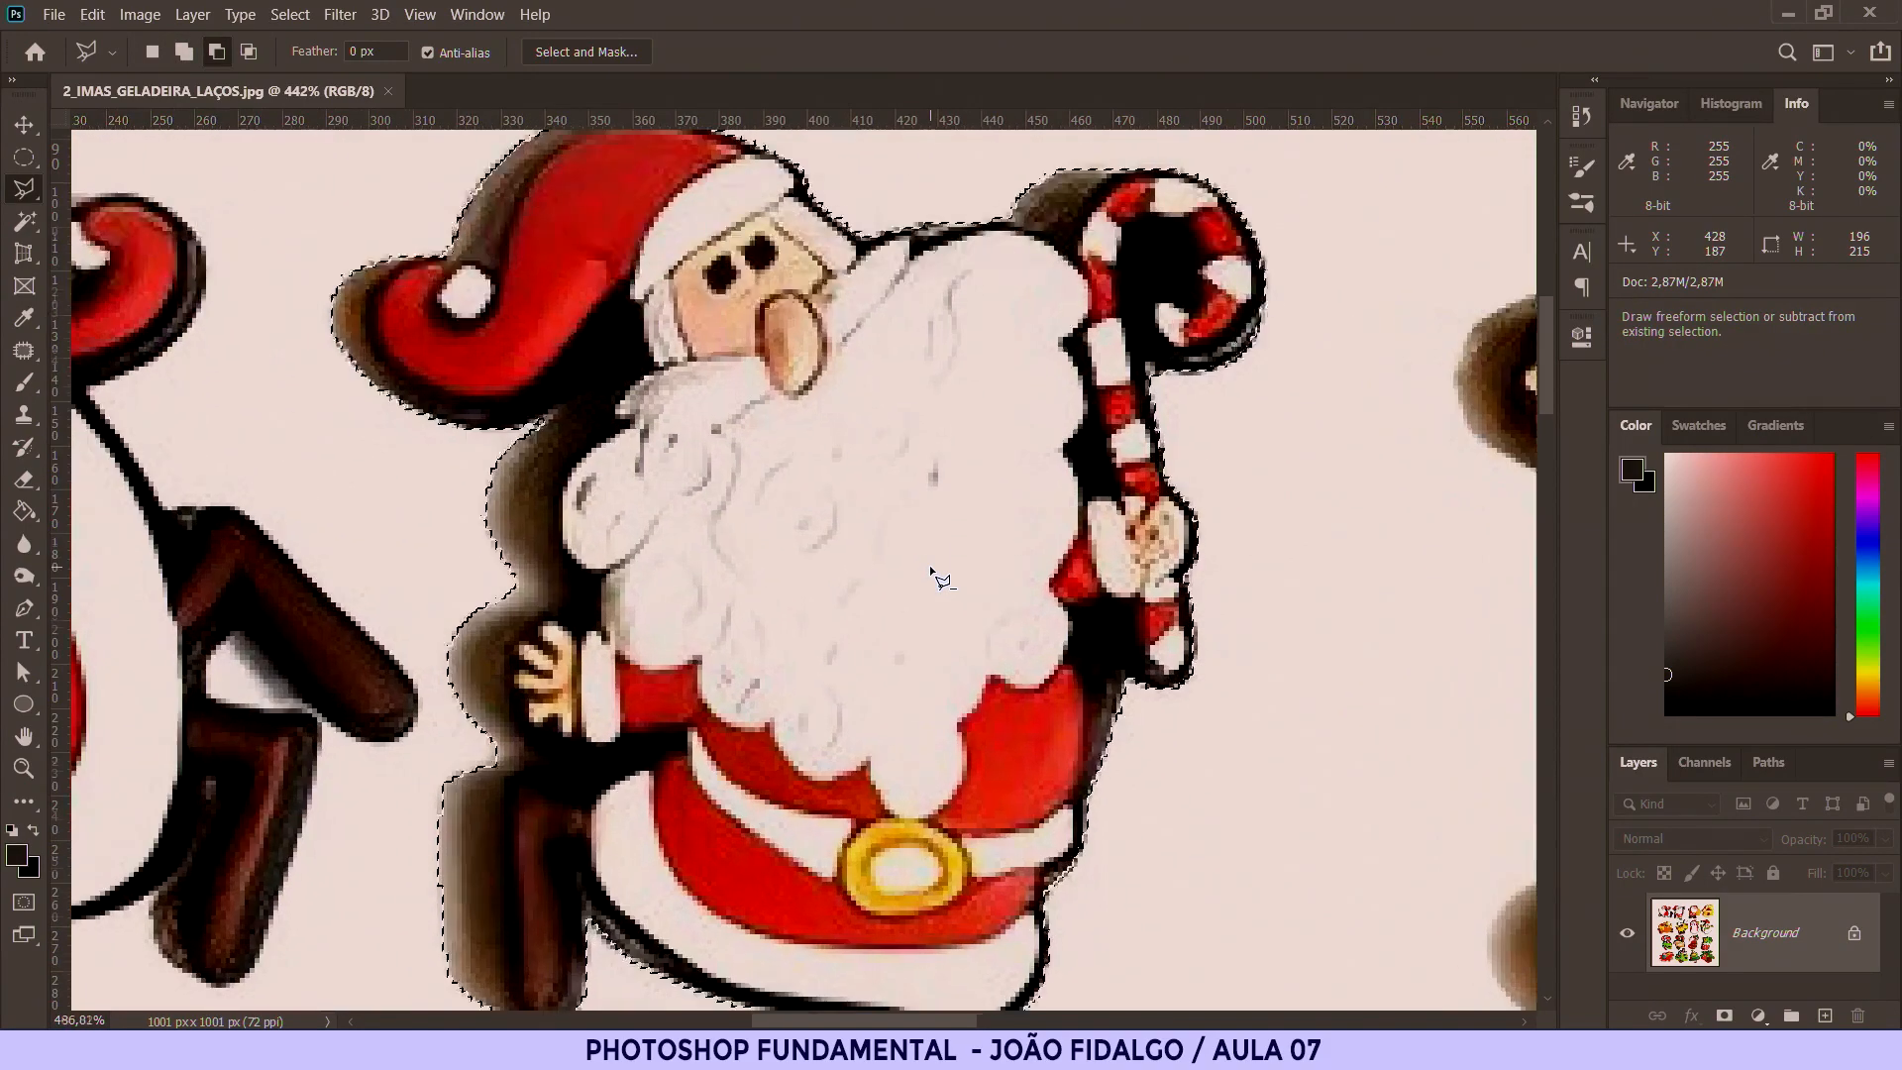
scroll(929, 565, "up", 3)
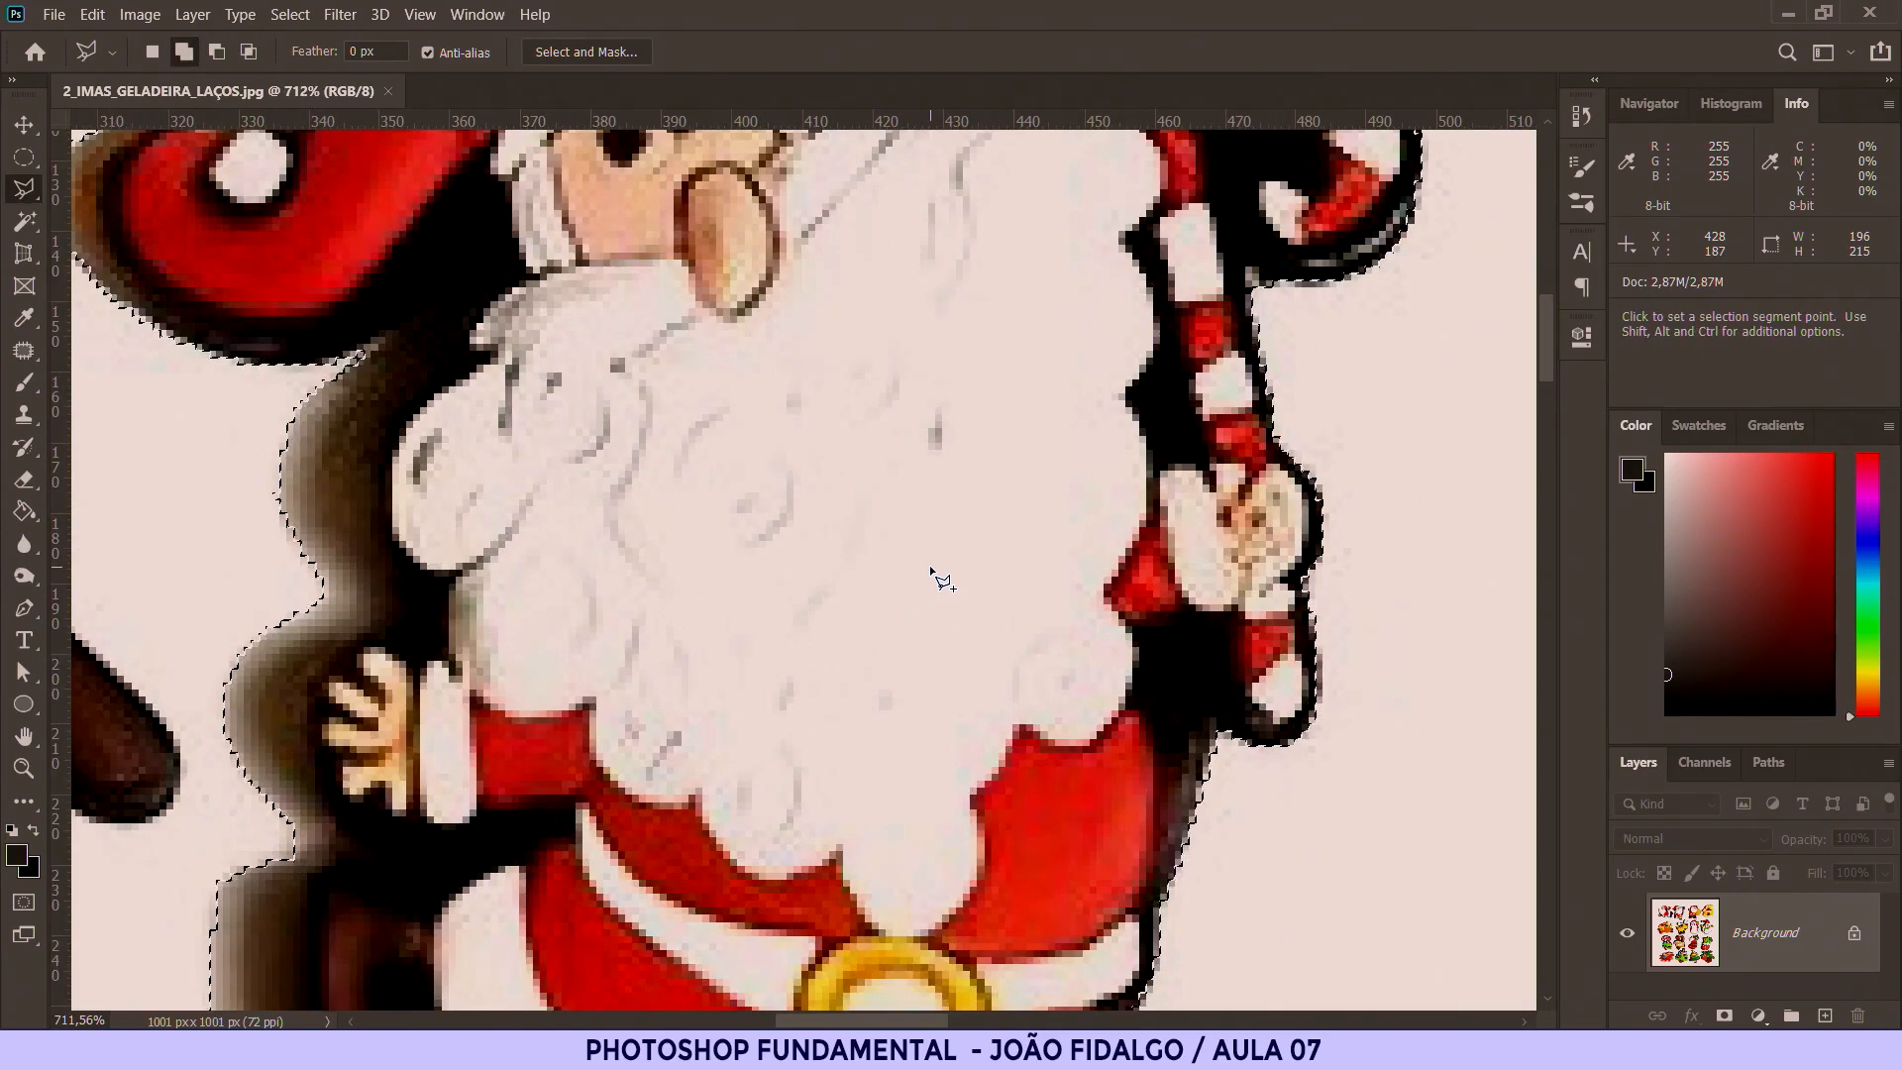
left_click_drag(959, 348, 967, 591)
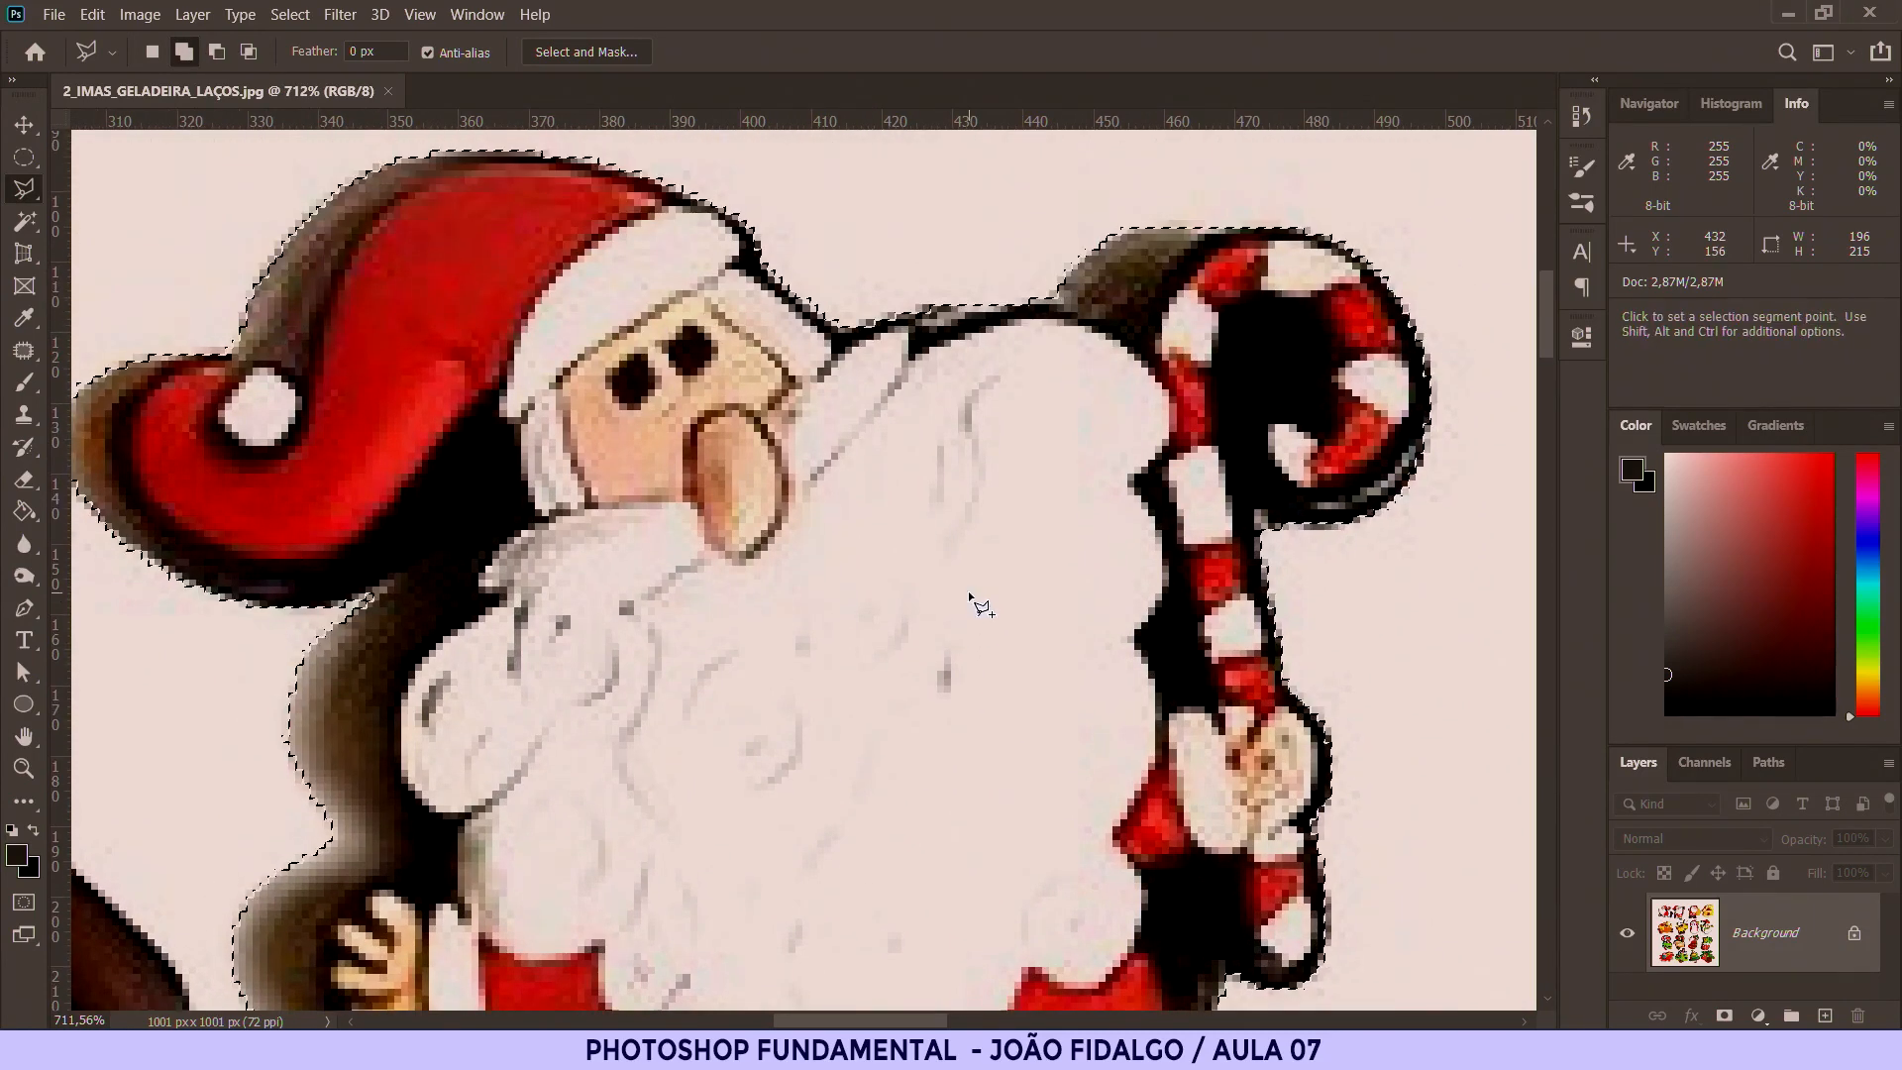
key("ctrl+minus")
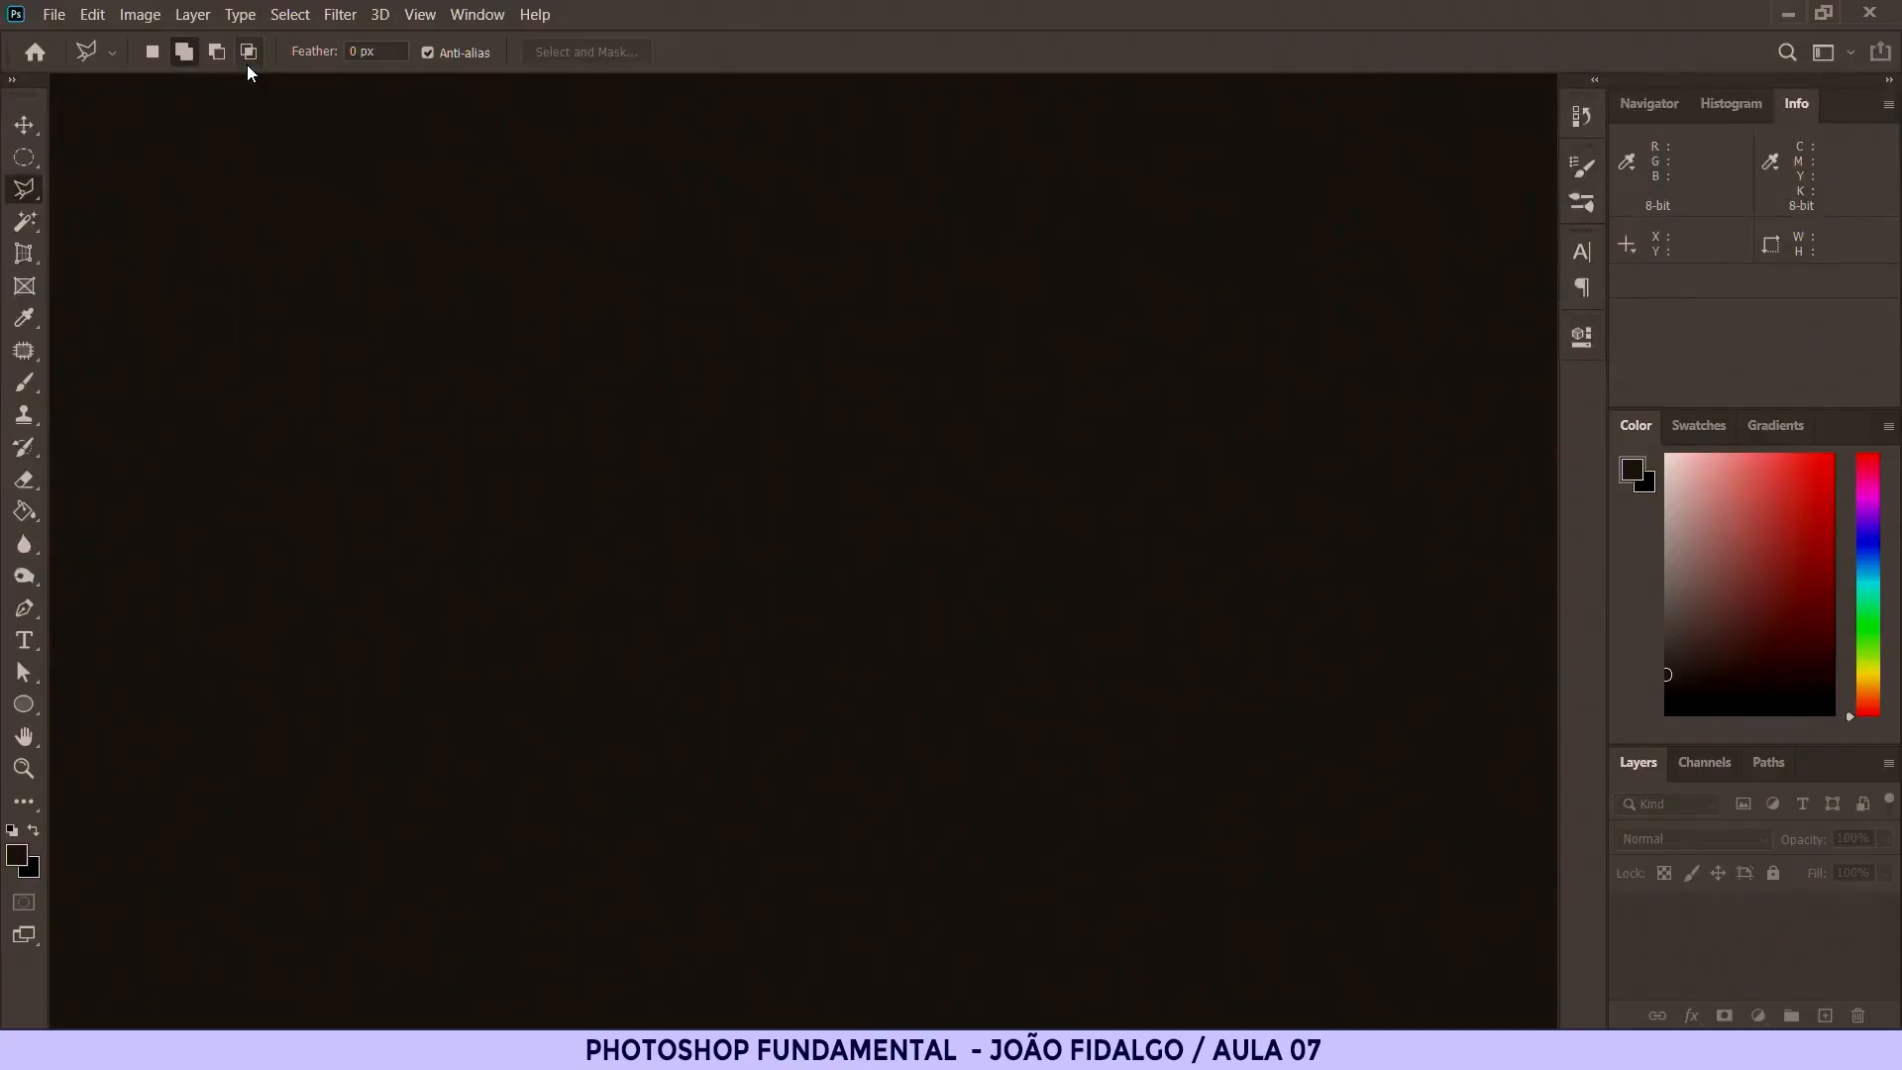
Step: Open the image 3_FOGUETE_MAGNÉTICO from the AULA2_RETOQUE_SELEÇÕES folder
key("ctrl+o")
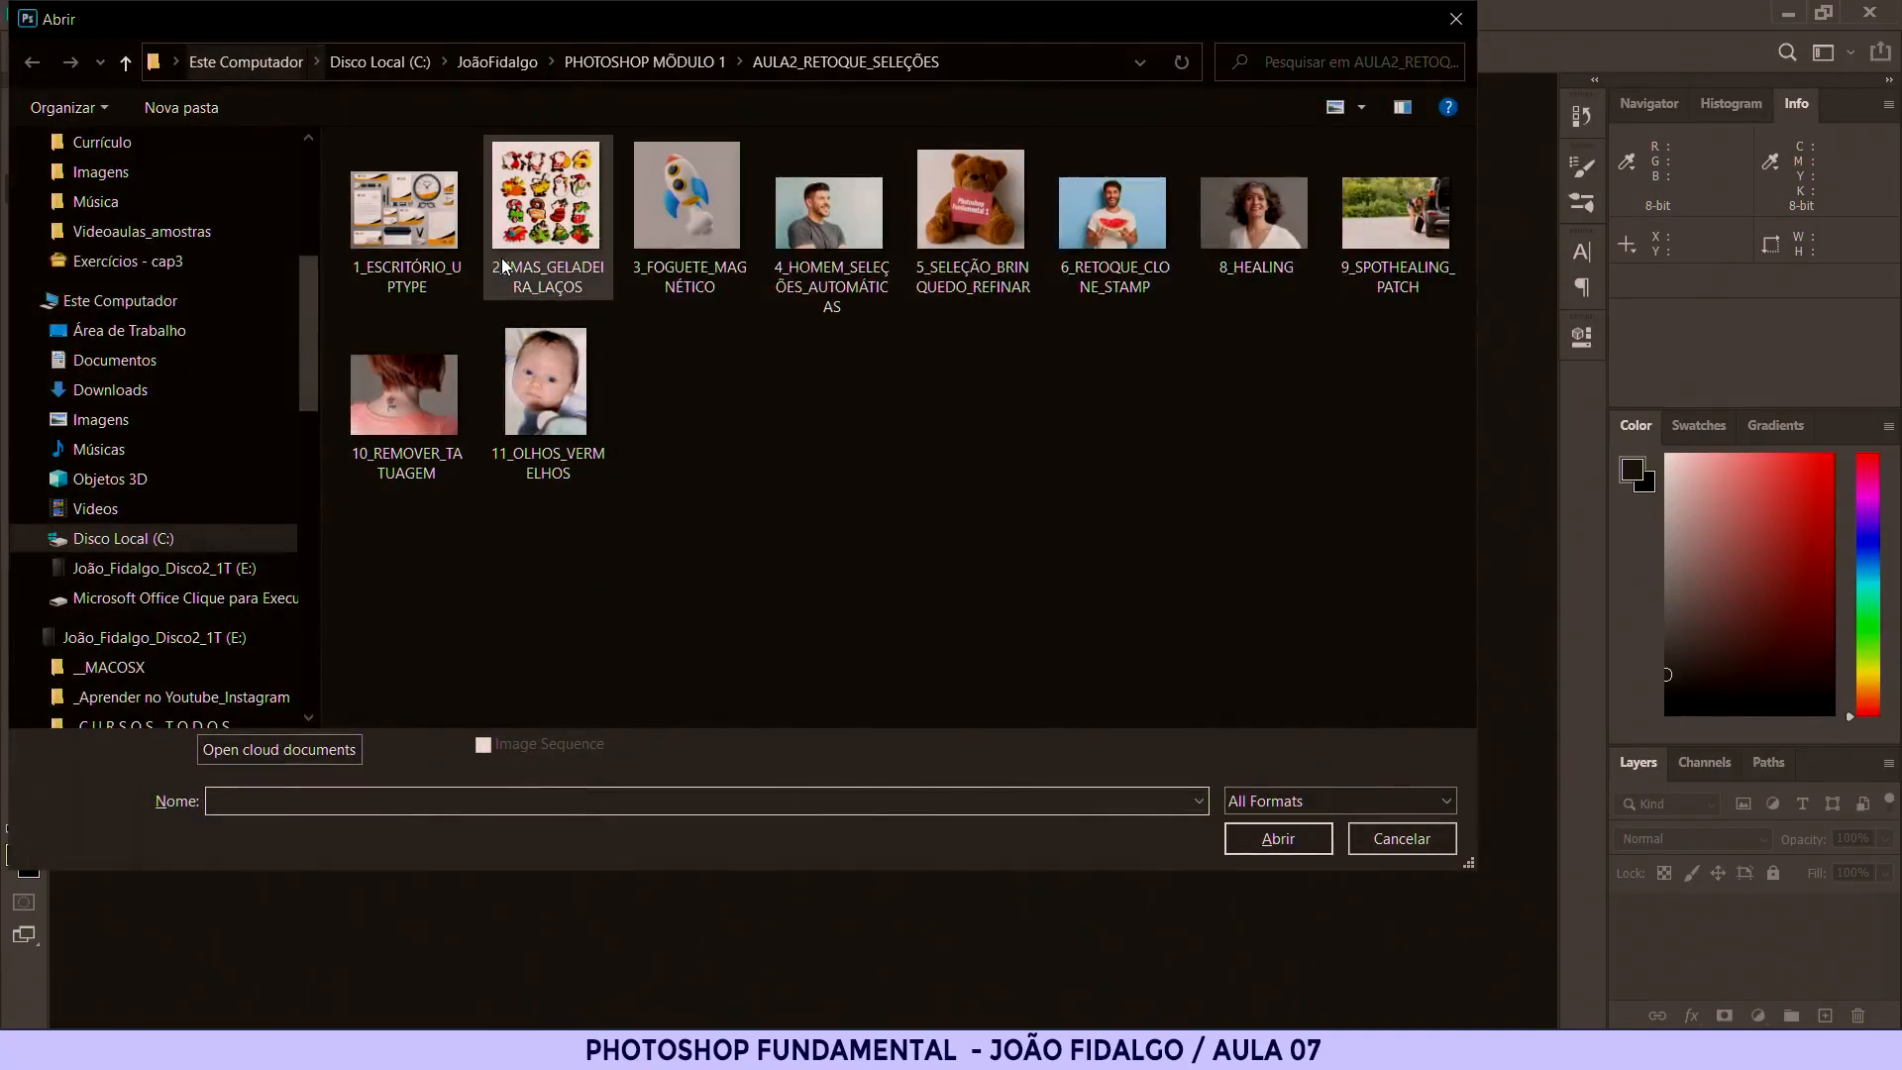
left_click(676, 230)
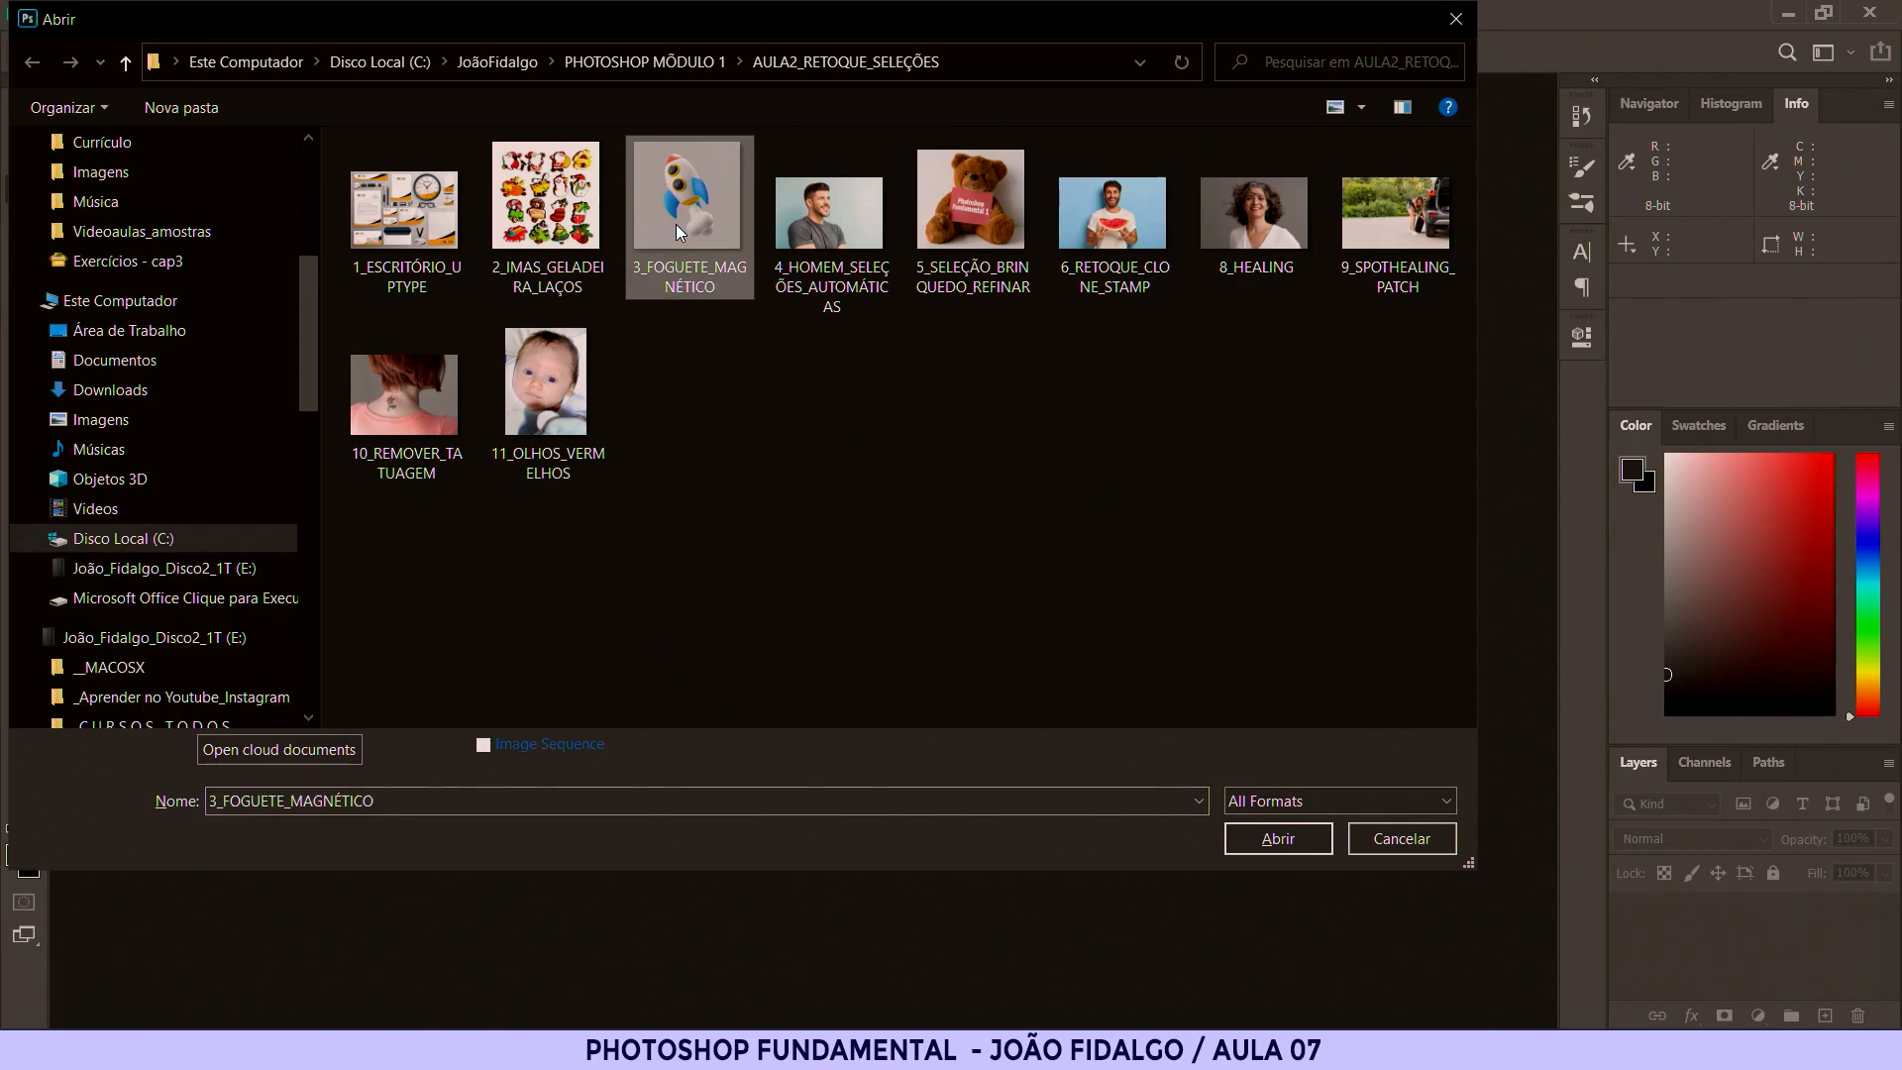
left_click(1274, 840)
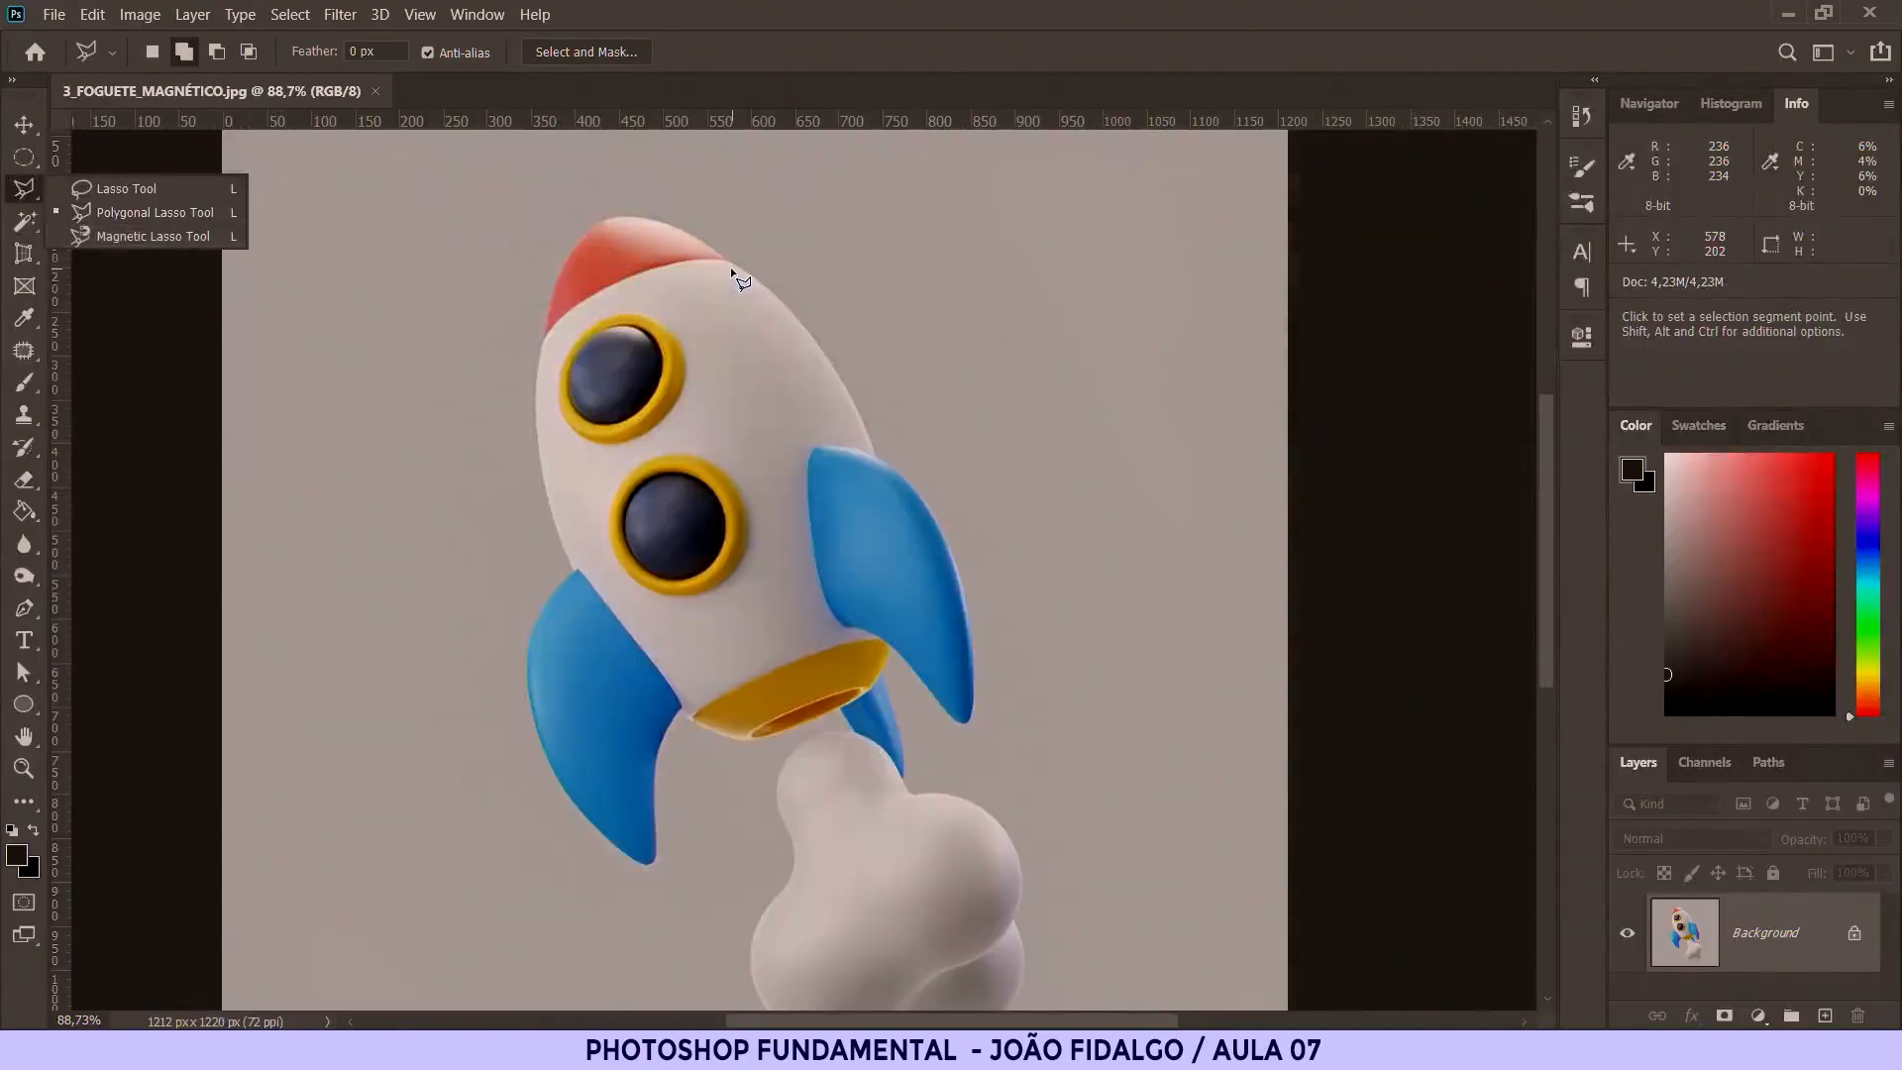
Step: With the Magnetic Lasso, trace the rocket's right edge from the base of the red nose cone down and around the right fin
key("space")
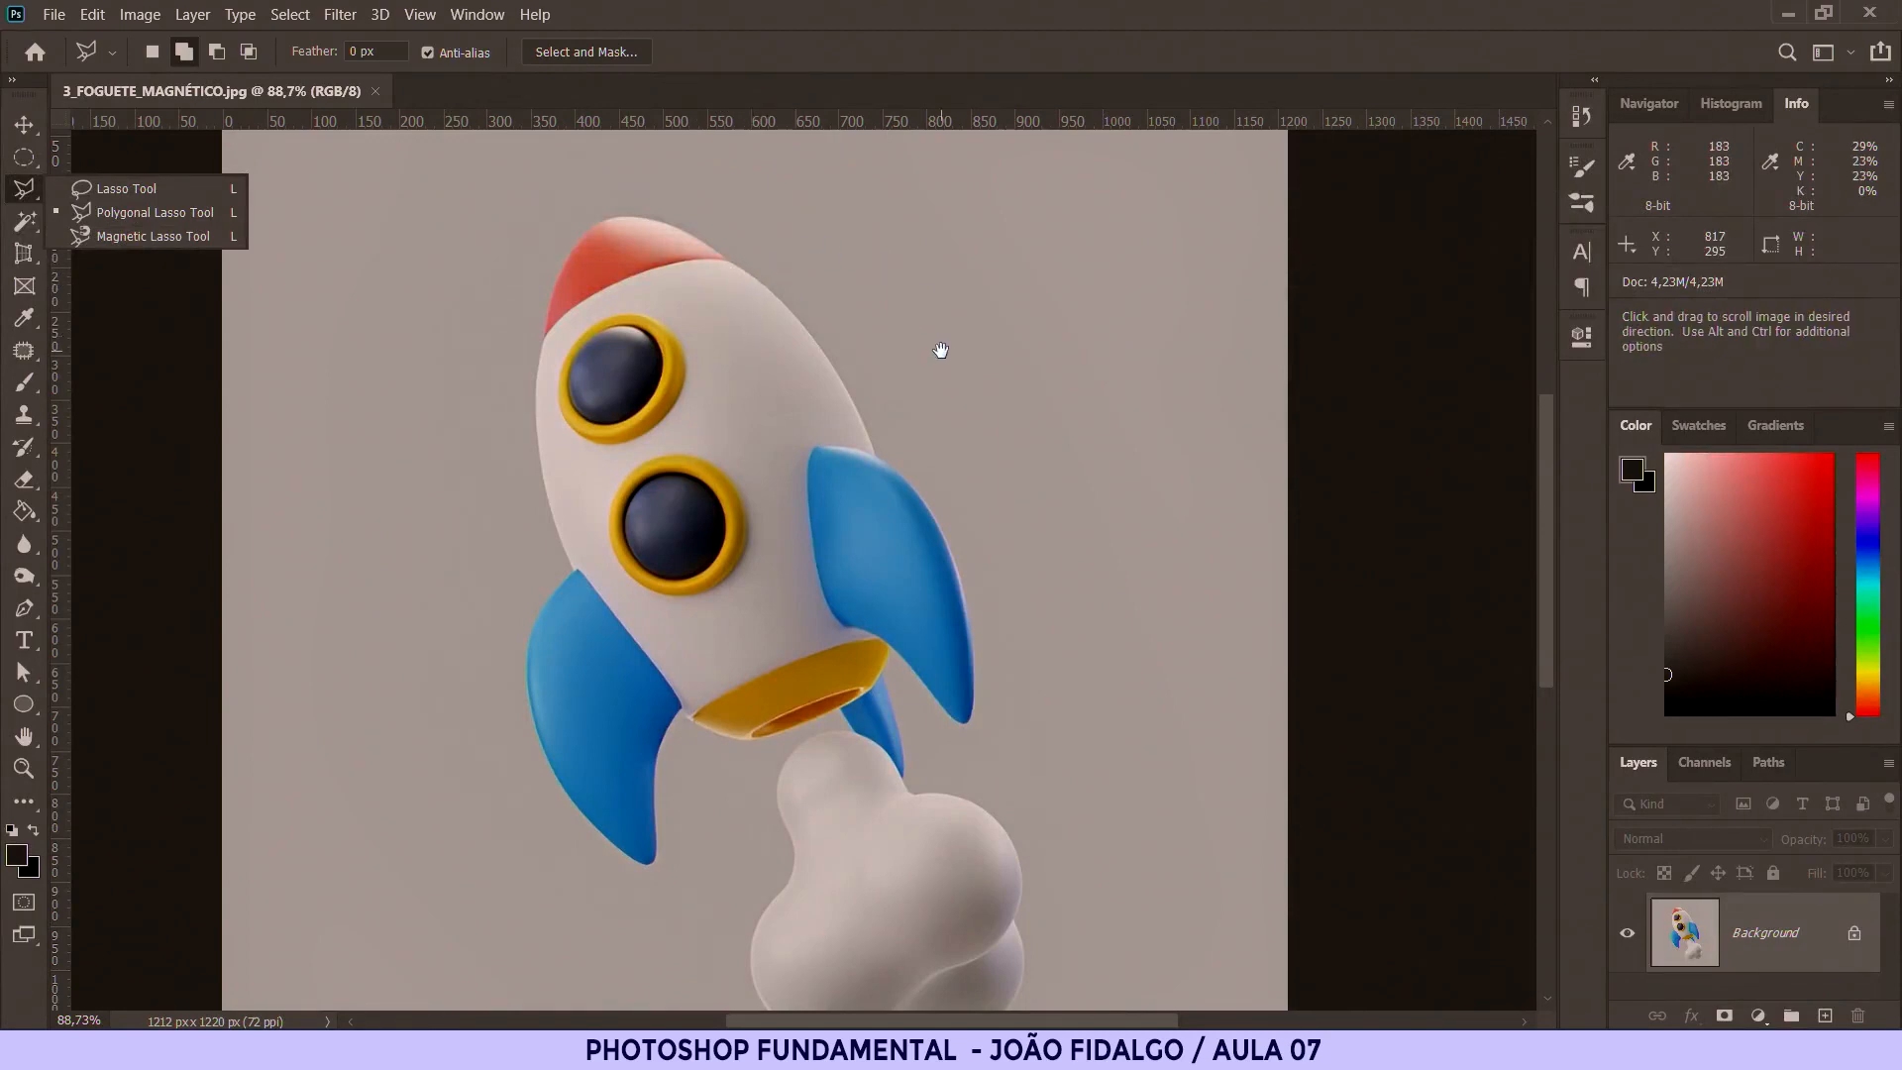
left_click(139, 238)
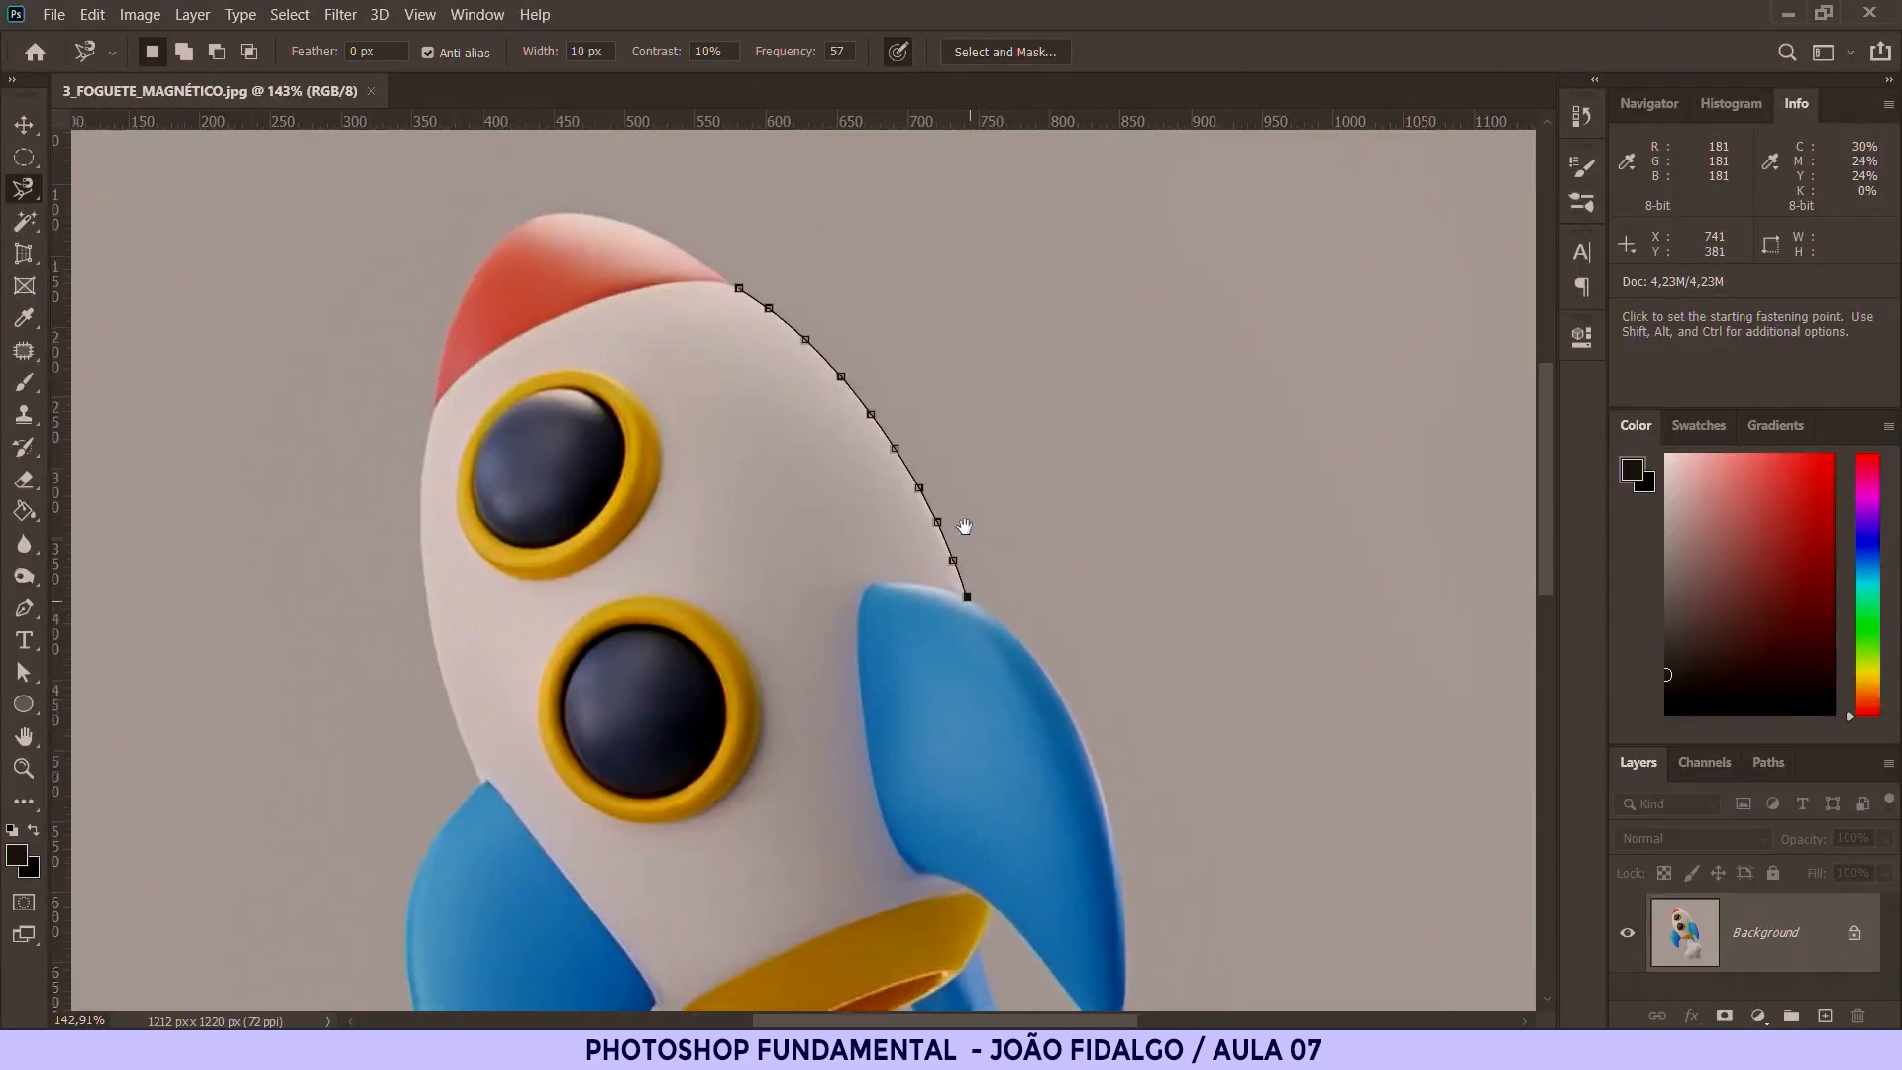
left_click_drag(1016, 760, 965, 350)
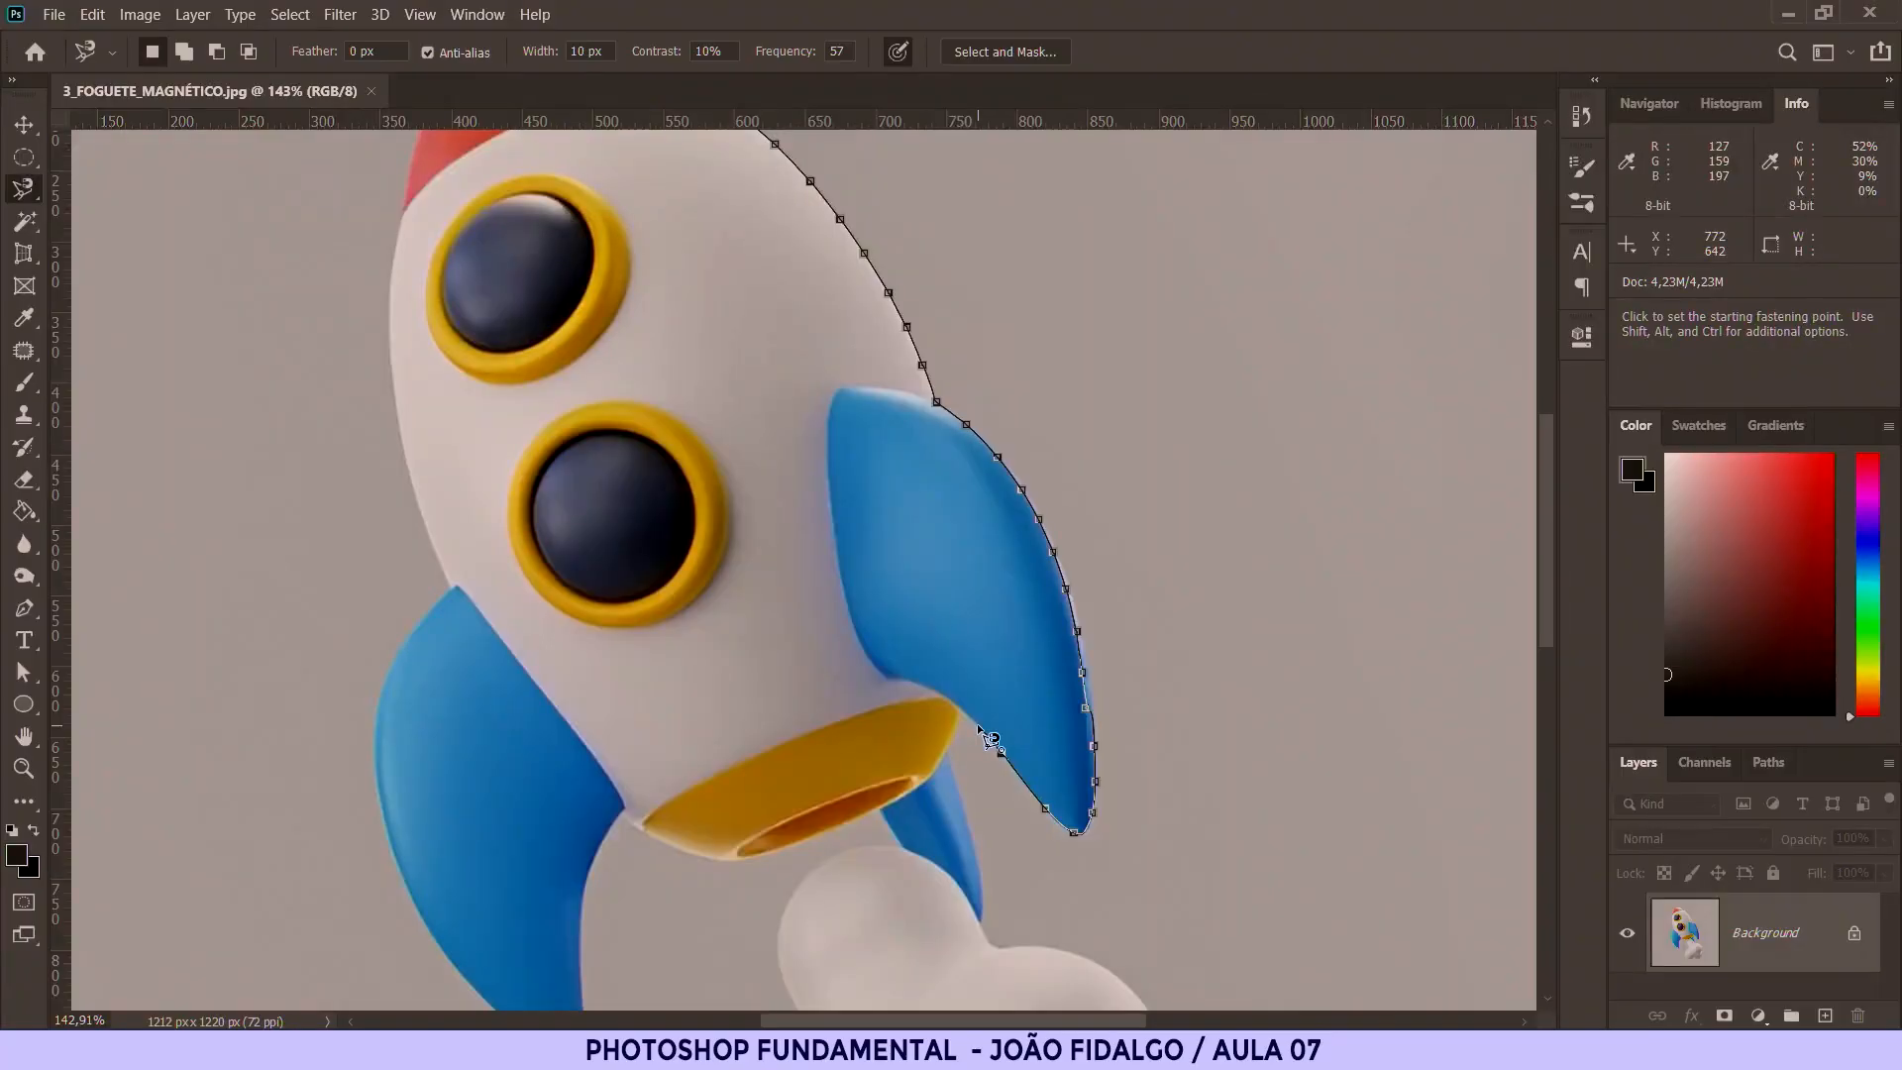
Step: Continue the magnetic outline down the yellow nozzle's right edge and around the small rear fin above the smoke
scroll(979, 726, "up", 2)
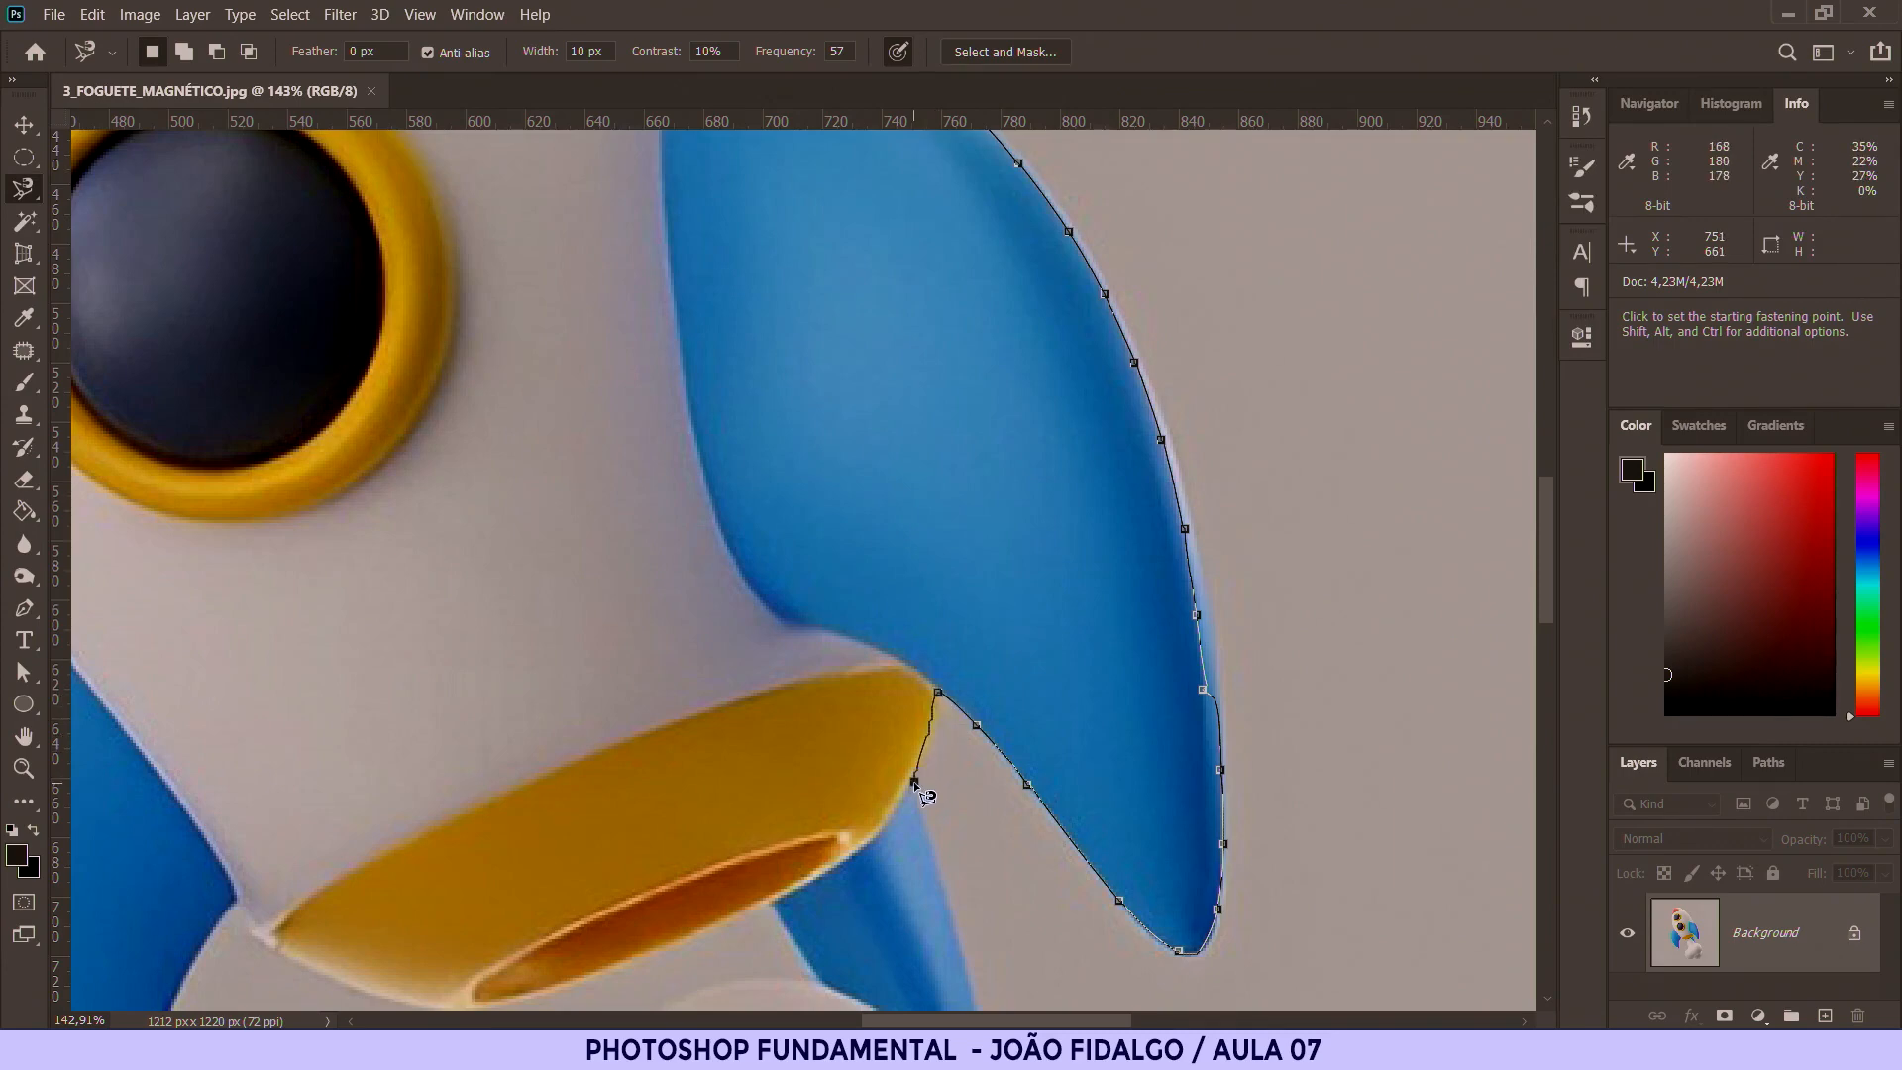
mouse_move(912, 800)
left_mouse_down()
mouse_move(909, 702)
mouse_move(875, 790)
left_mouse_up()
left_click_drag(884, 645, 869, 729)
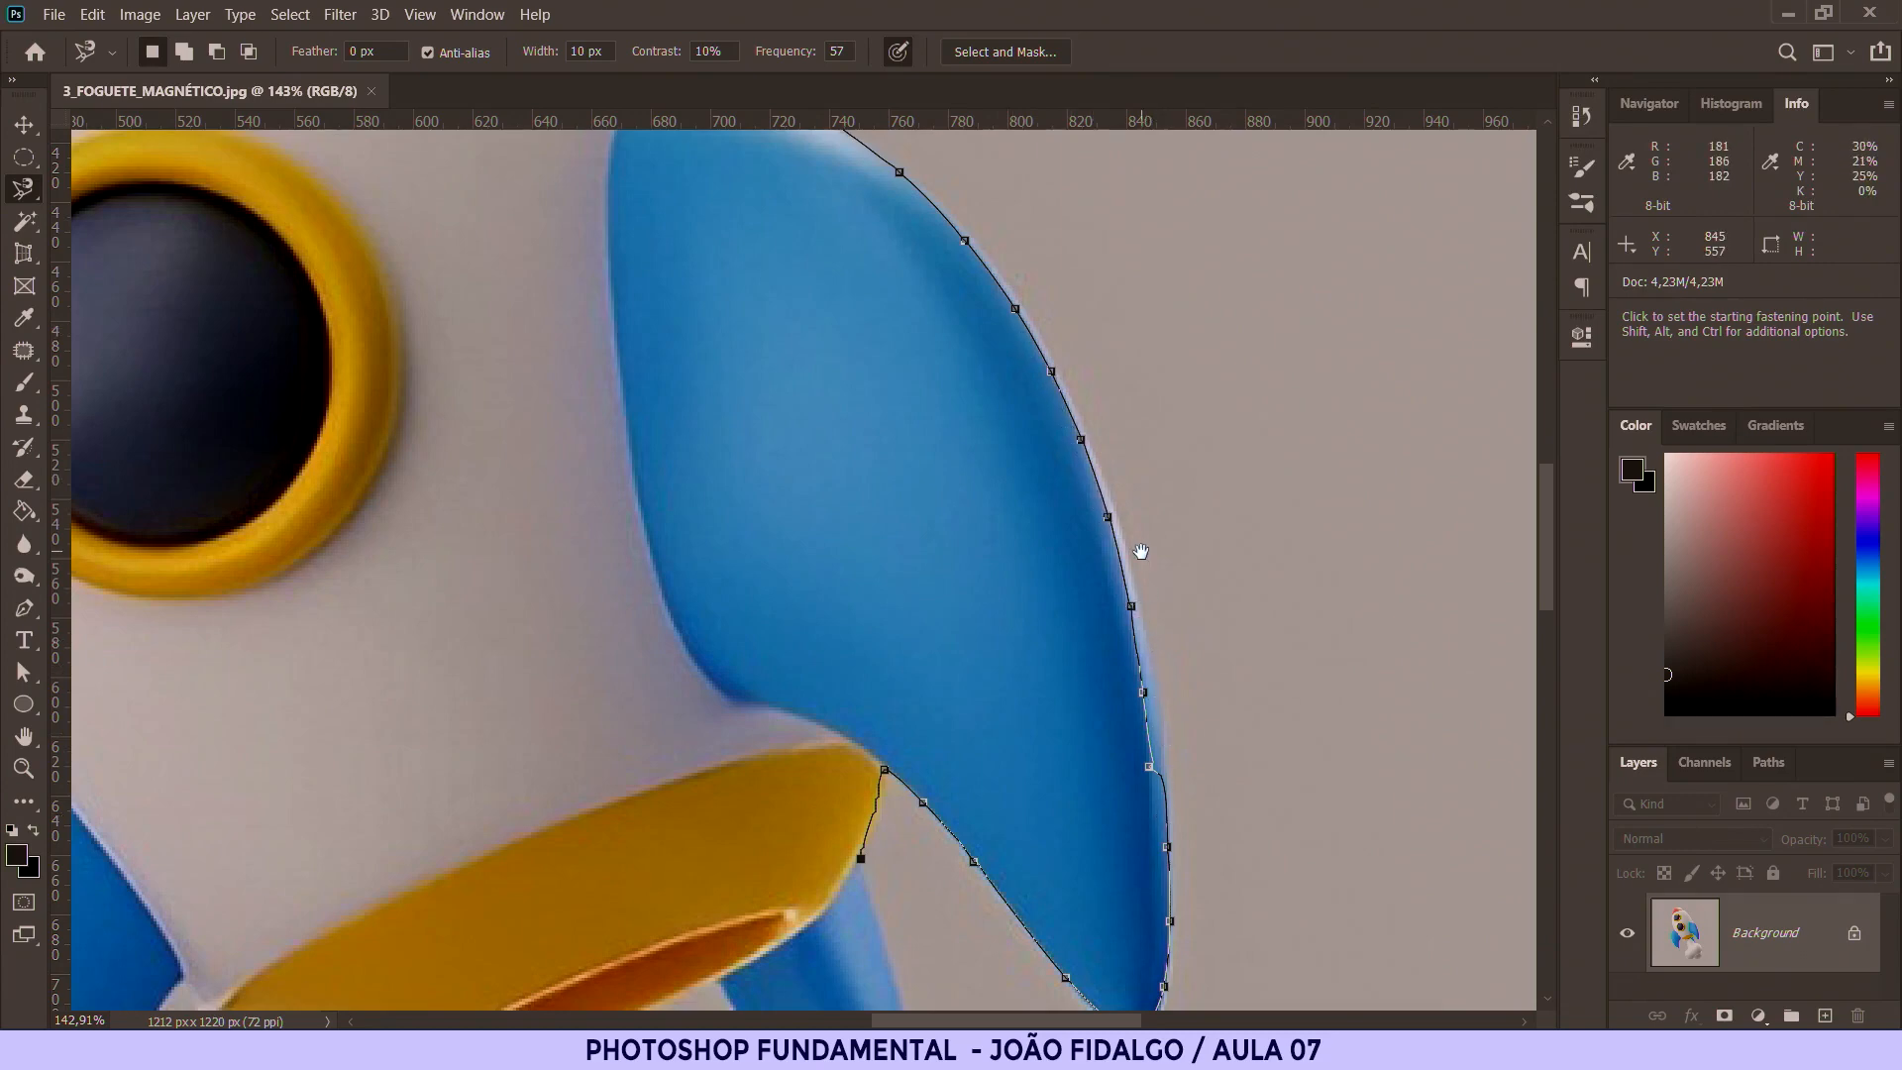
left_click_drag(1116, 598, 1154, 301)
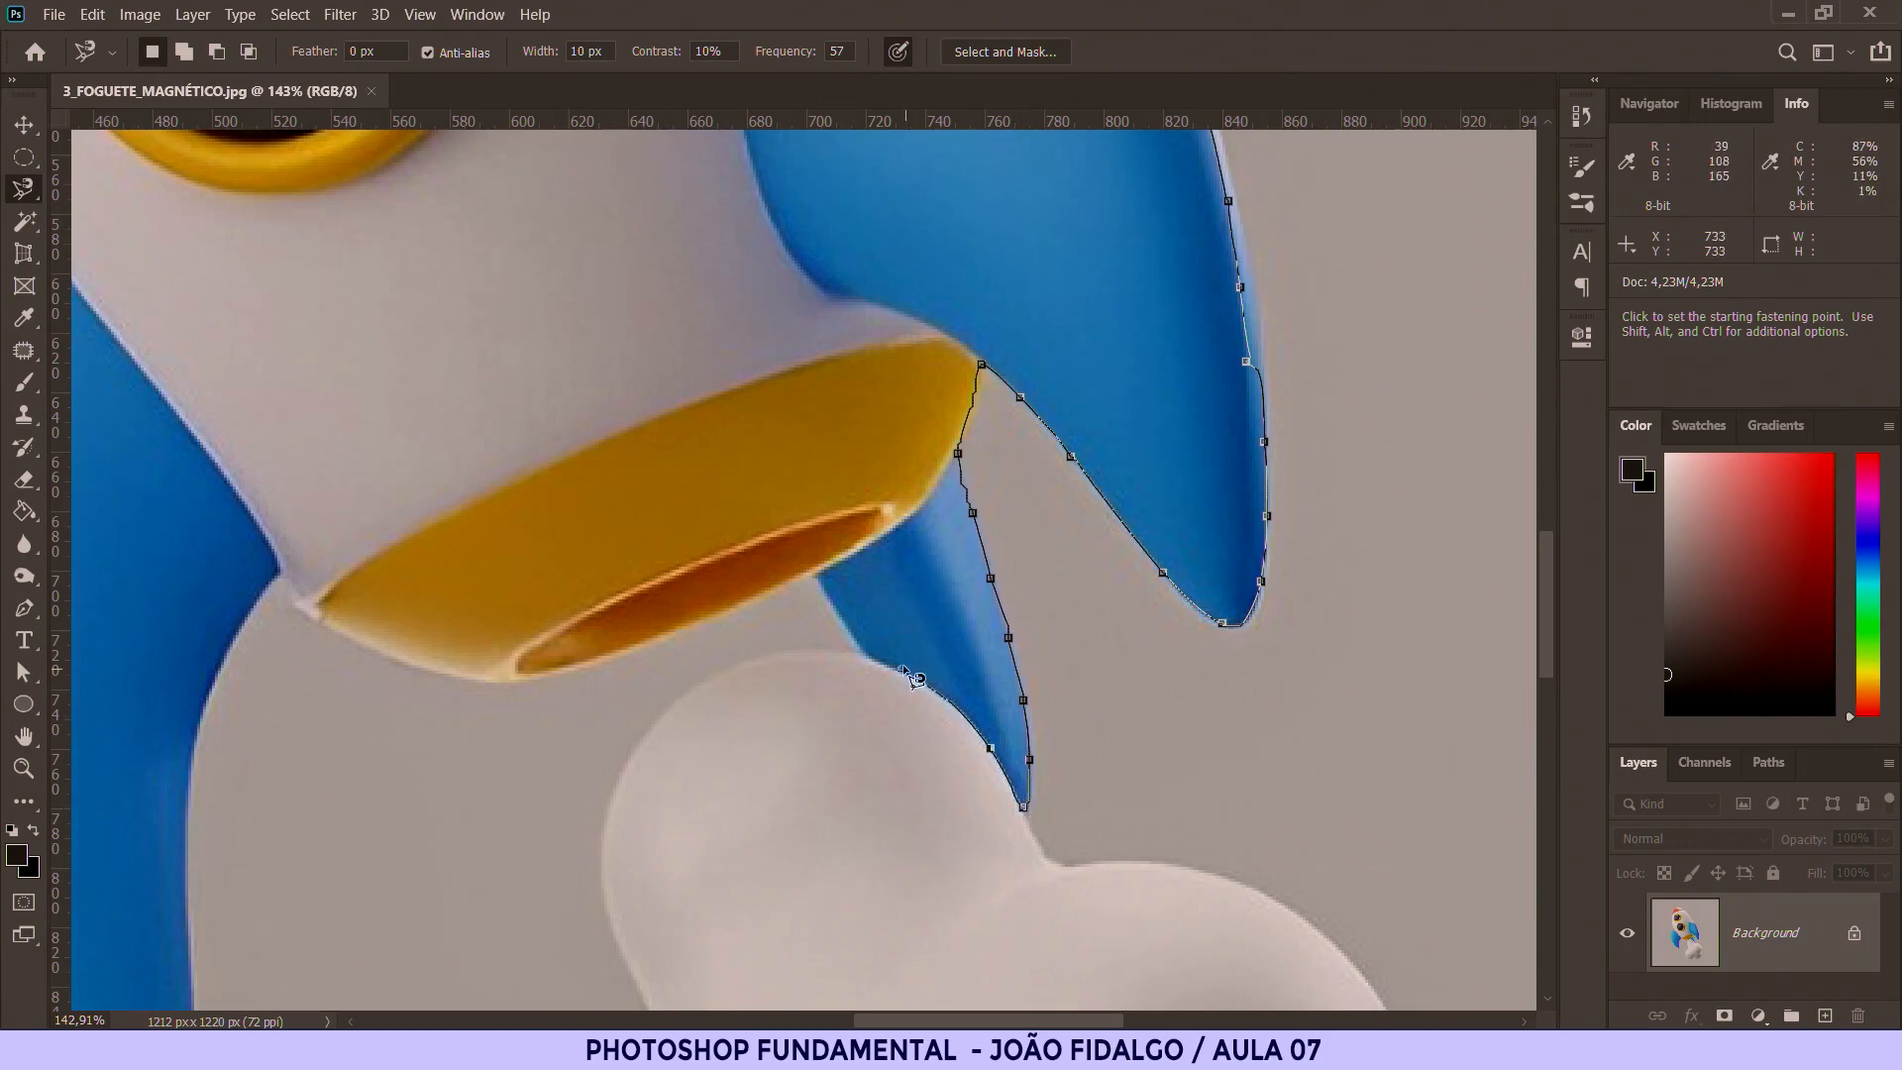
Step: Trace the outline along the nozzle's lower rim and around the left fin up to the rocket's body
left_click(276, 573)
left_click_drag(277, 572, 659, 299)
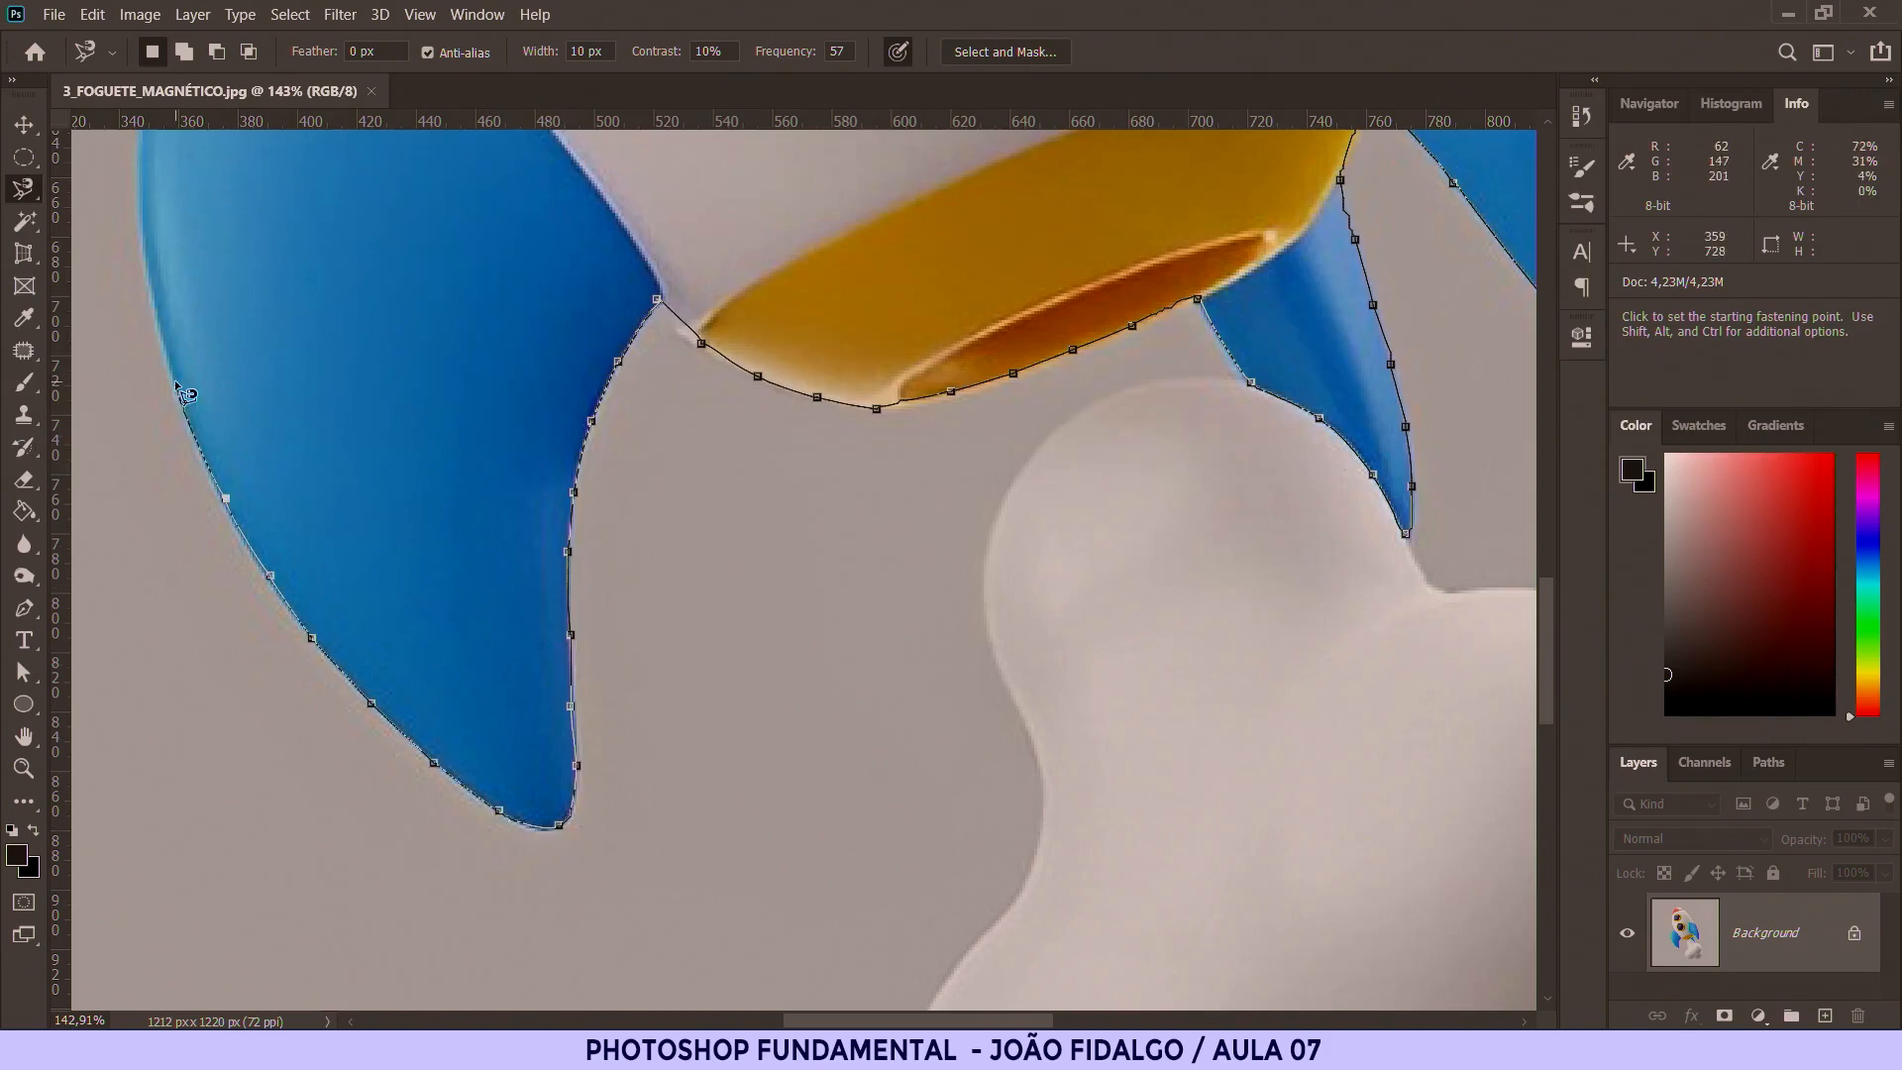
left_click_drag(161, 309, 437, 767)
left_click_drag(572, 297, 840, 831)
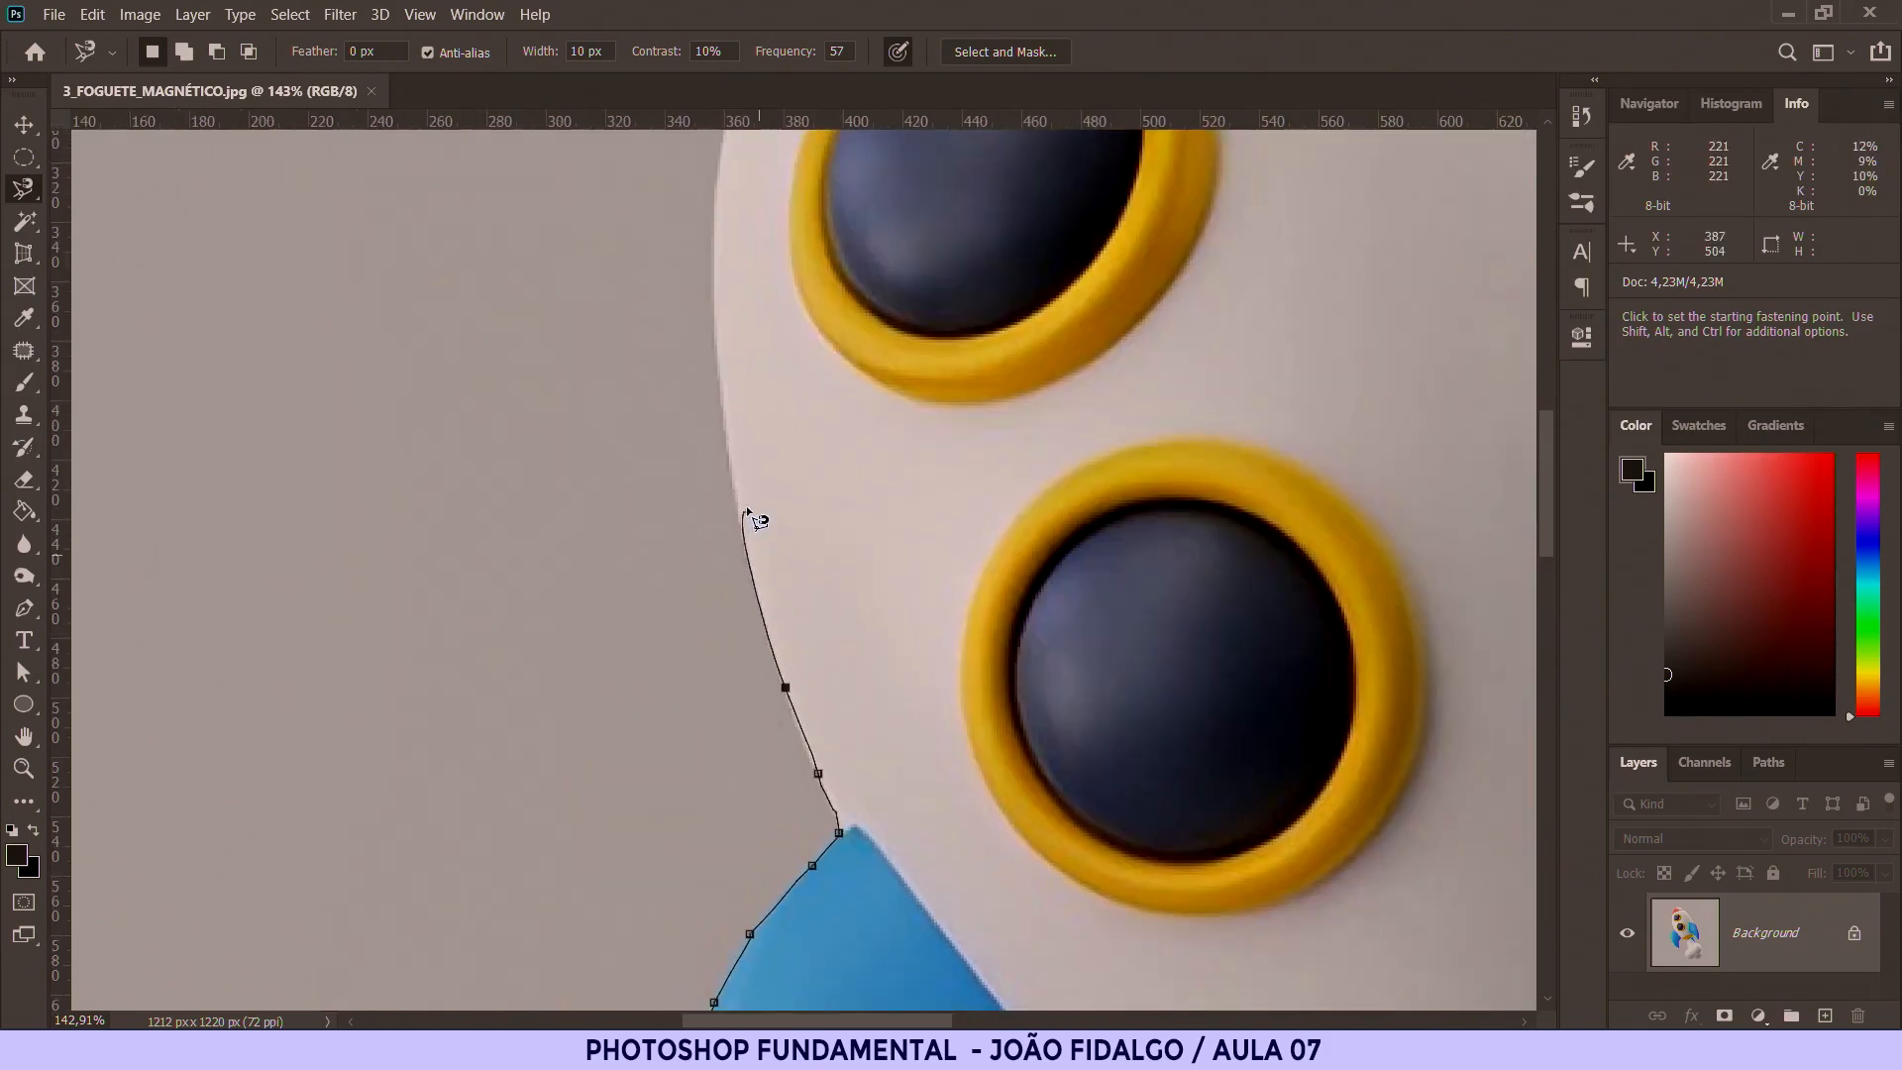
Step: Trace up the body's left edge, around the red nose cone, and close the magnetic selection at its starting point
left_click_drag(719, 299, 731, 840)
mouse_move(1029, 181)
left_mouse_down()
mouse_move(1200, 209)
mouse_move(1407, 340)
left_mouse_up()
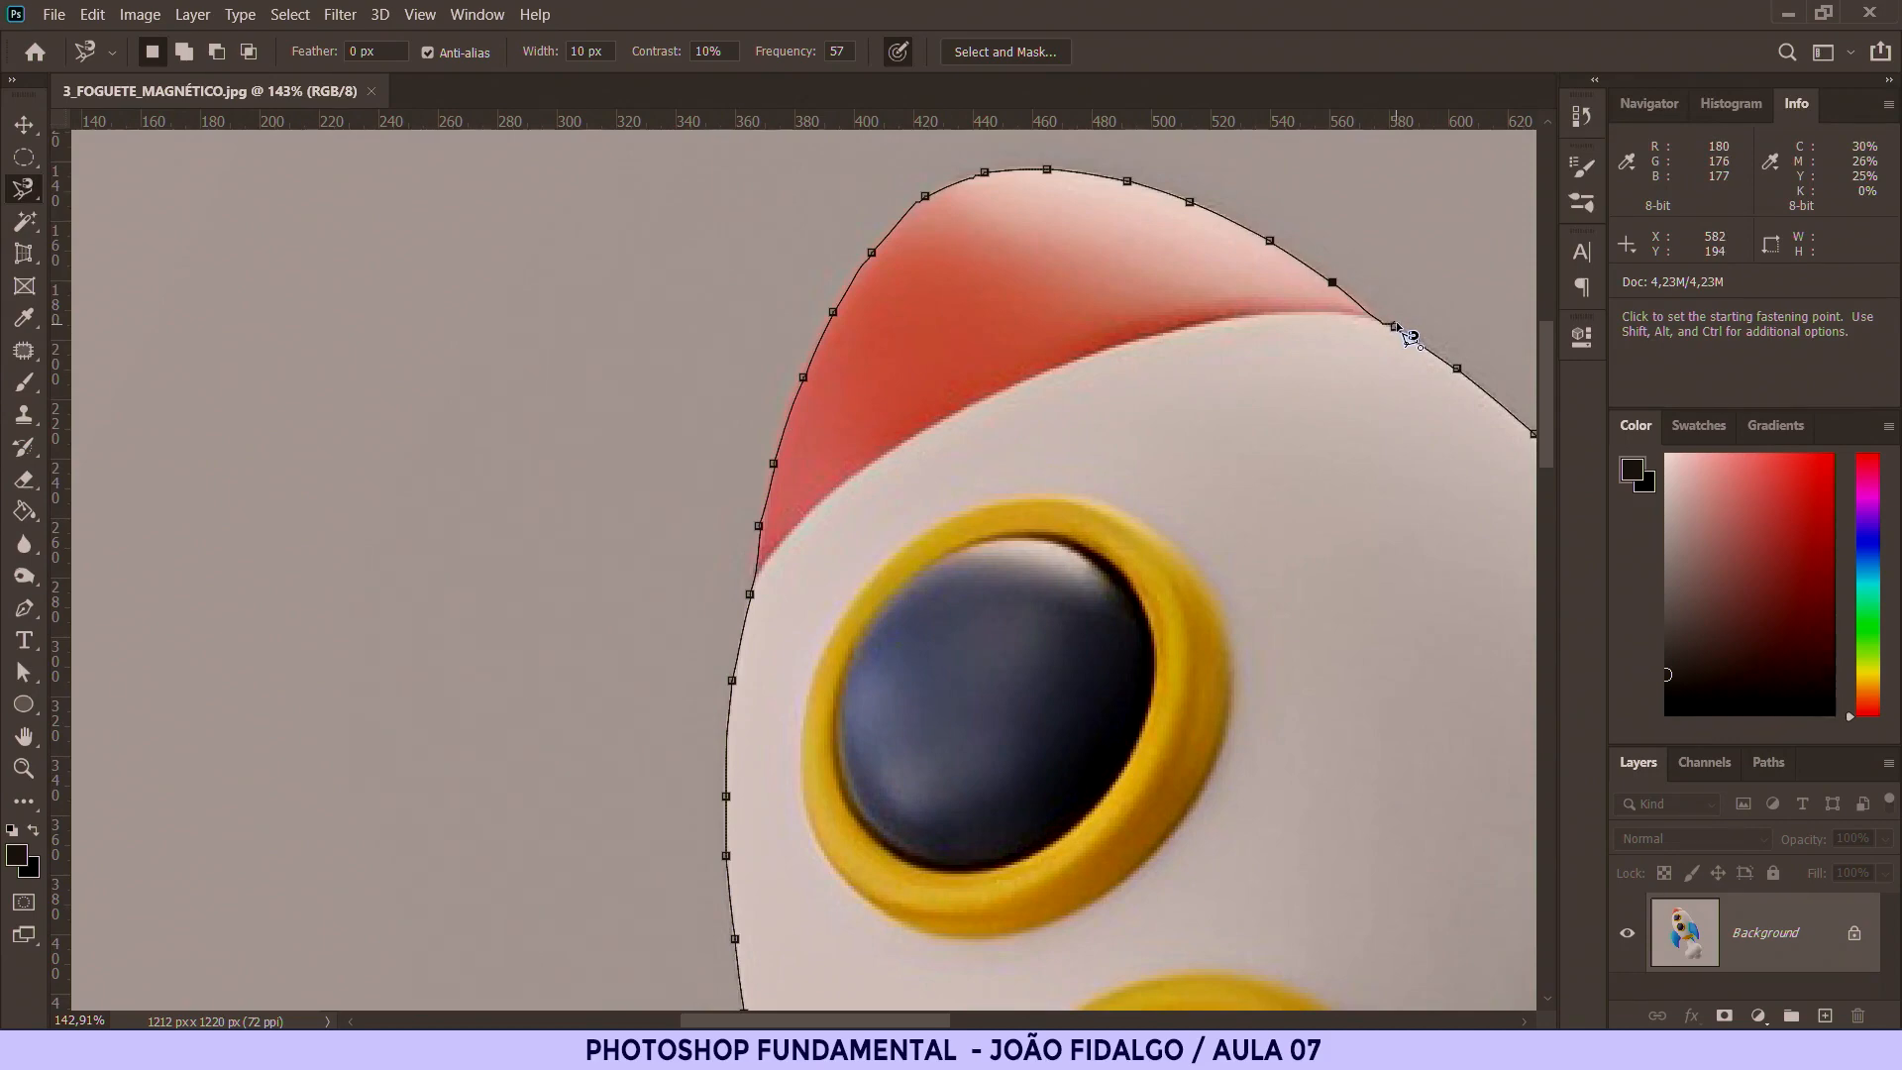
double_click(1410, 337)
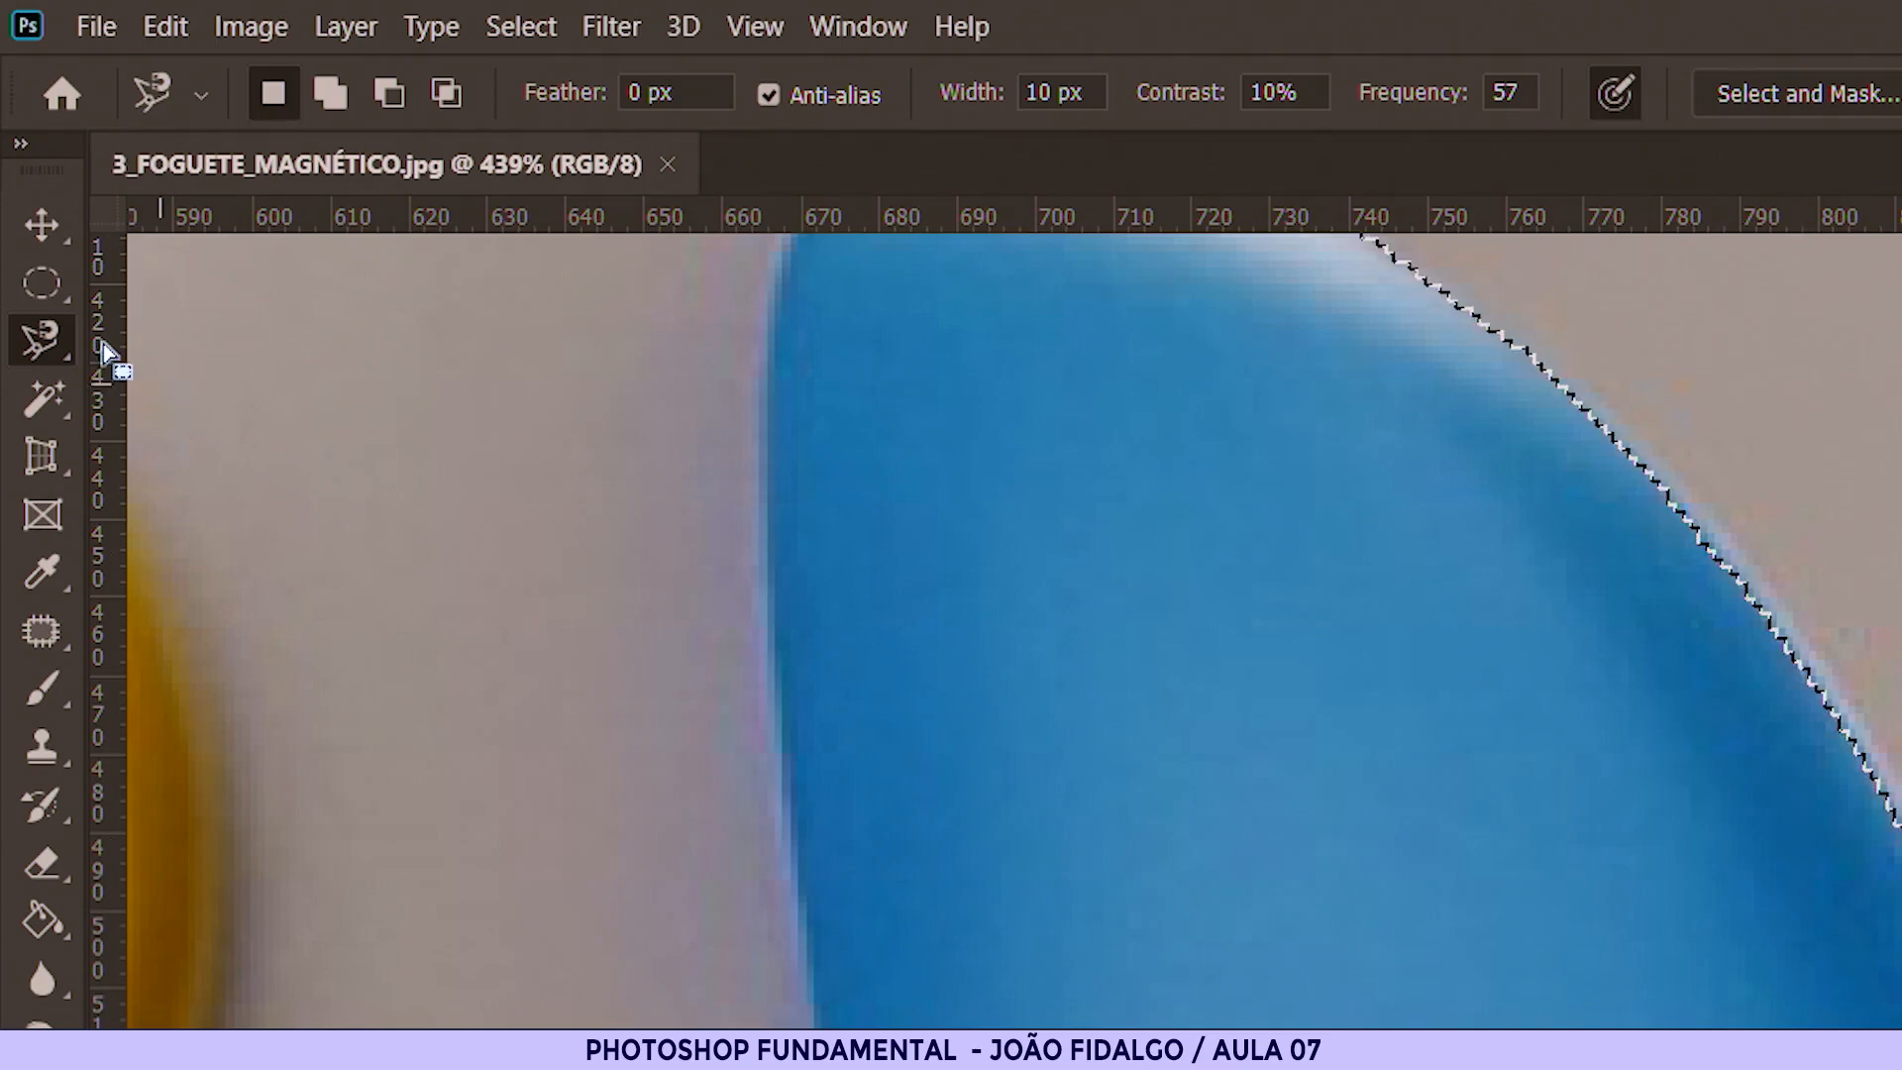
Step: With the Polygonal Lasso, add the missed strip along the right fin's outer edge to the selection
left_click(42, 322)
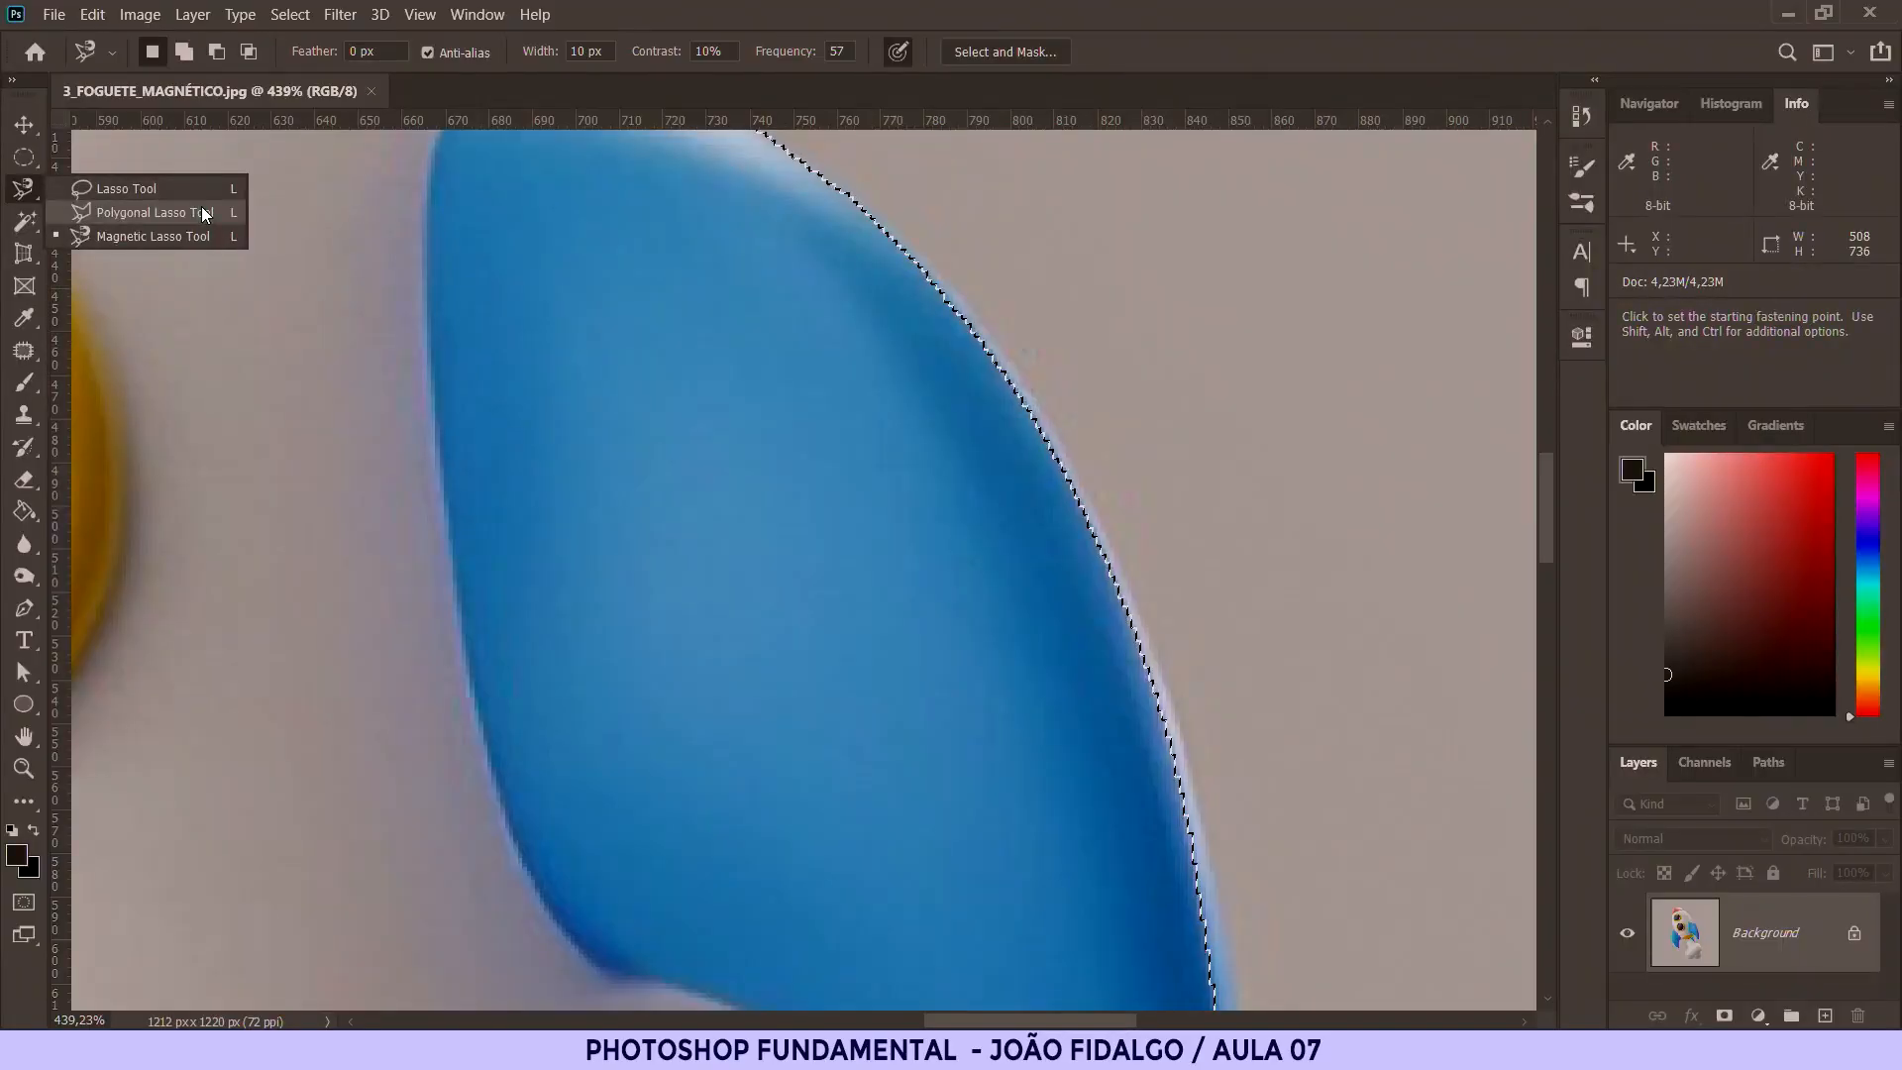
left_click(200, 205)
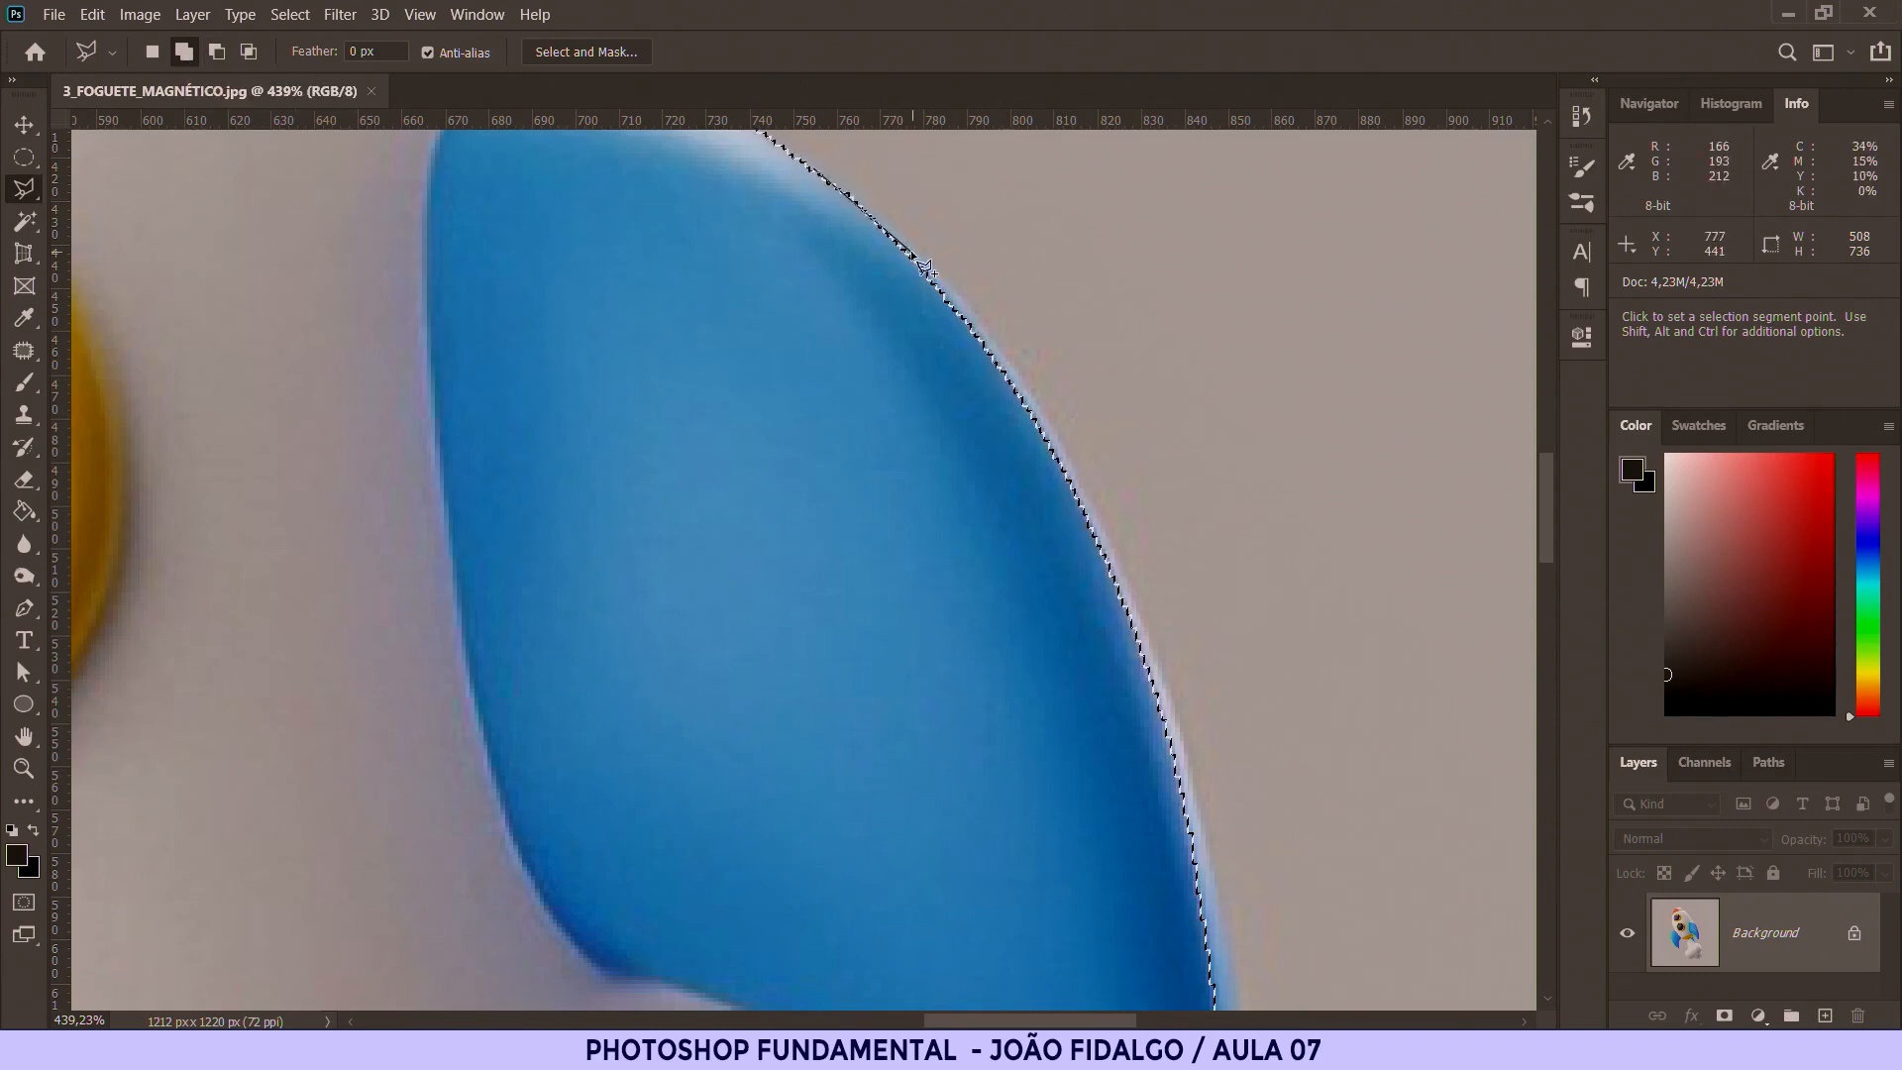
left_click(864, 198)
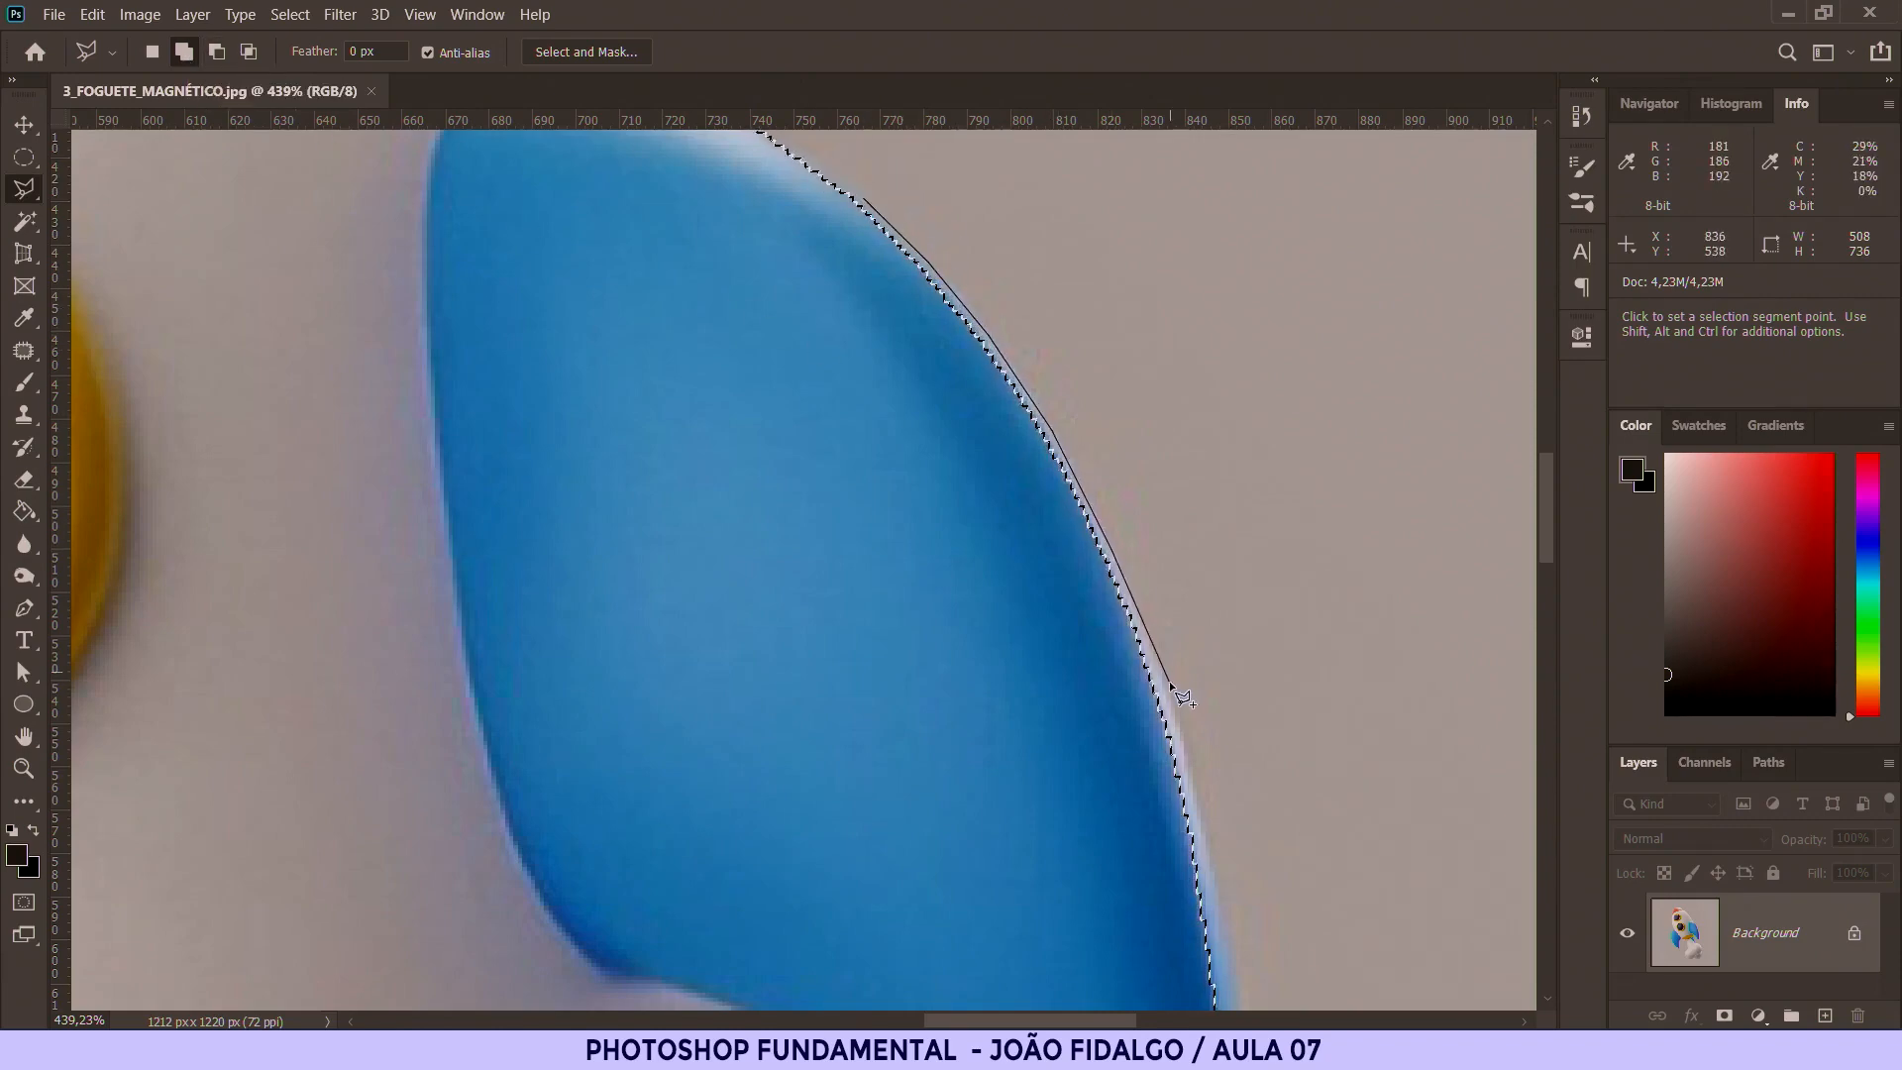
scroll(1197, 810, "down", 3)
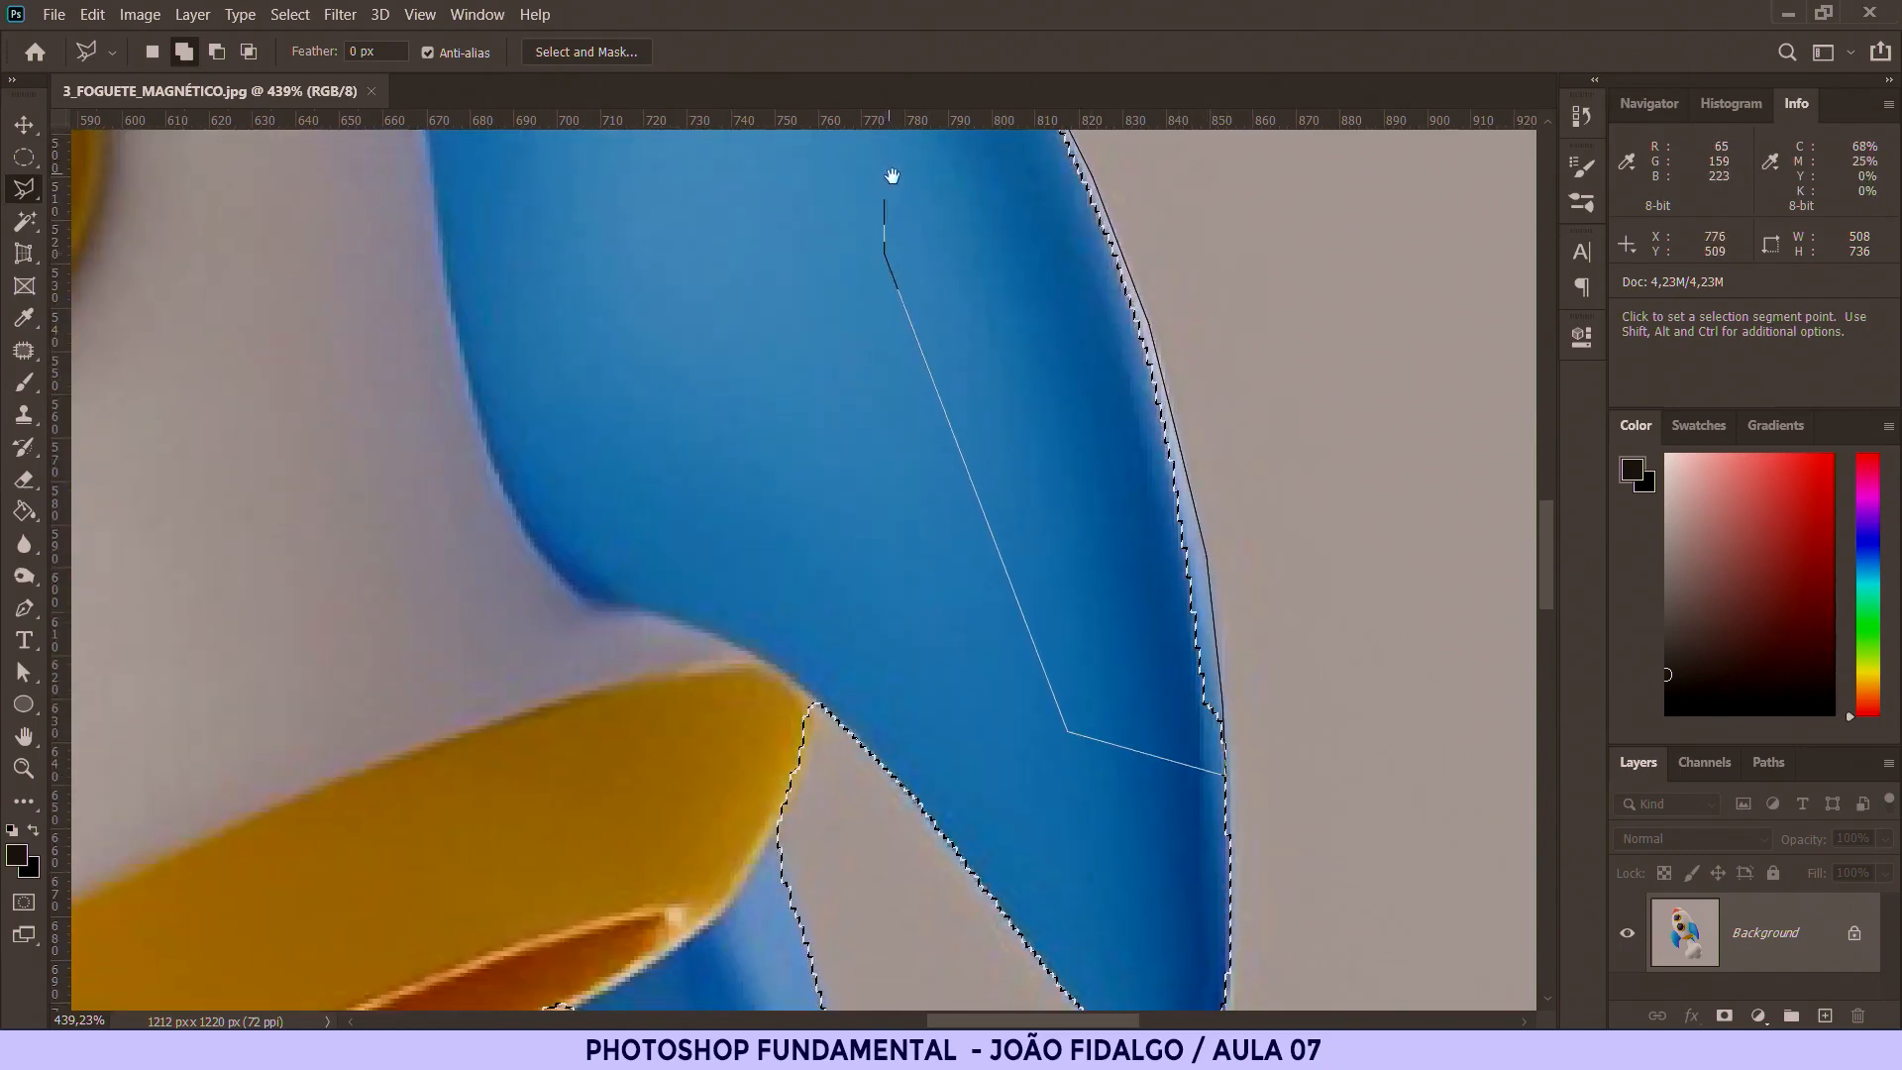
left_click_drag(892, 178, 997, 768)
left_click(866, 393)
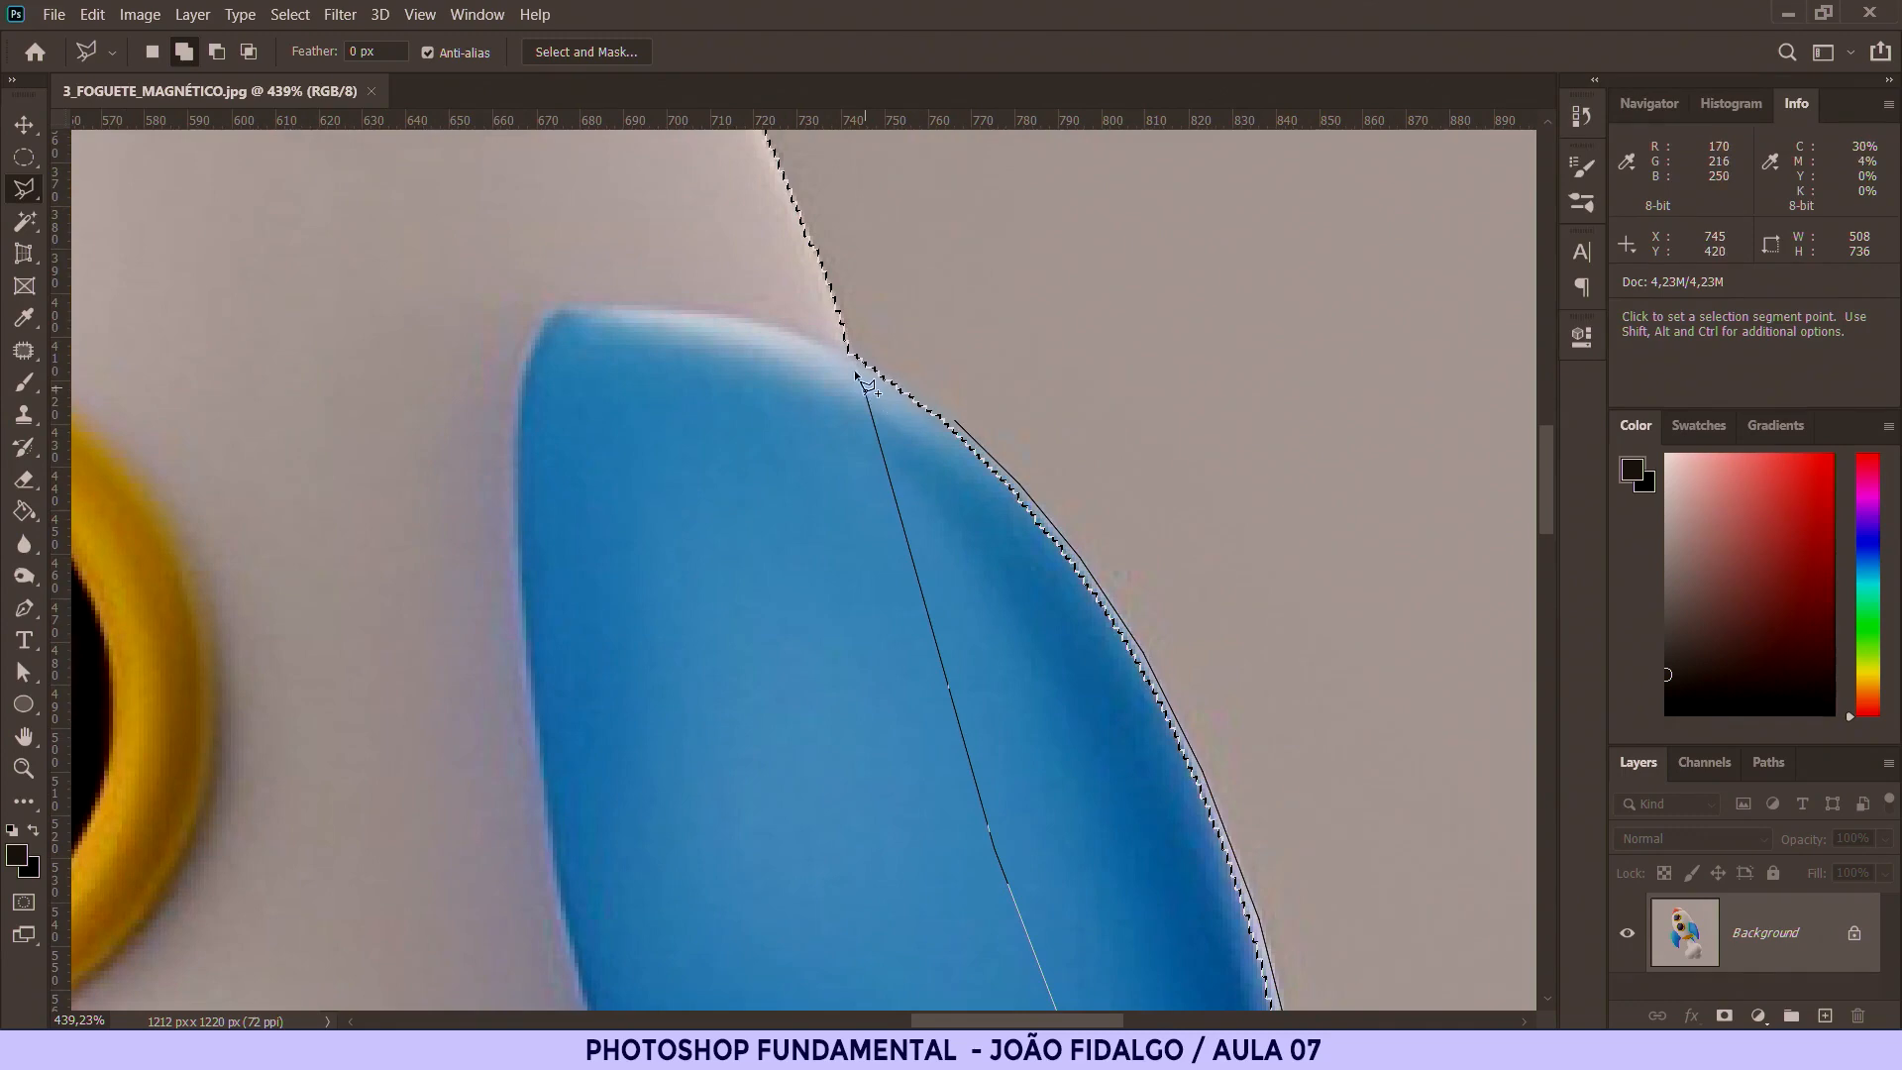
left_click(958, 428)
Step: Add the missed strip under the nozzle opening's lower rim to the selection with a polygonal outline
mouse_move(1085, 743)
left_mouse_down()
mouse_move(1107, 386)
mouse_move(1211, 347)
left_mouse_up()
left_click_drag(1048, 708, 1156, 412)
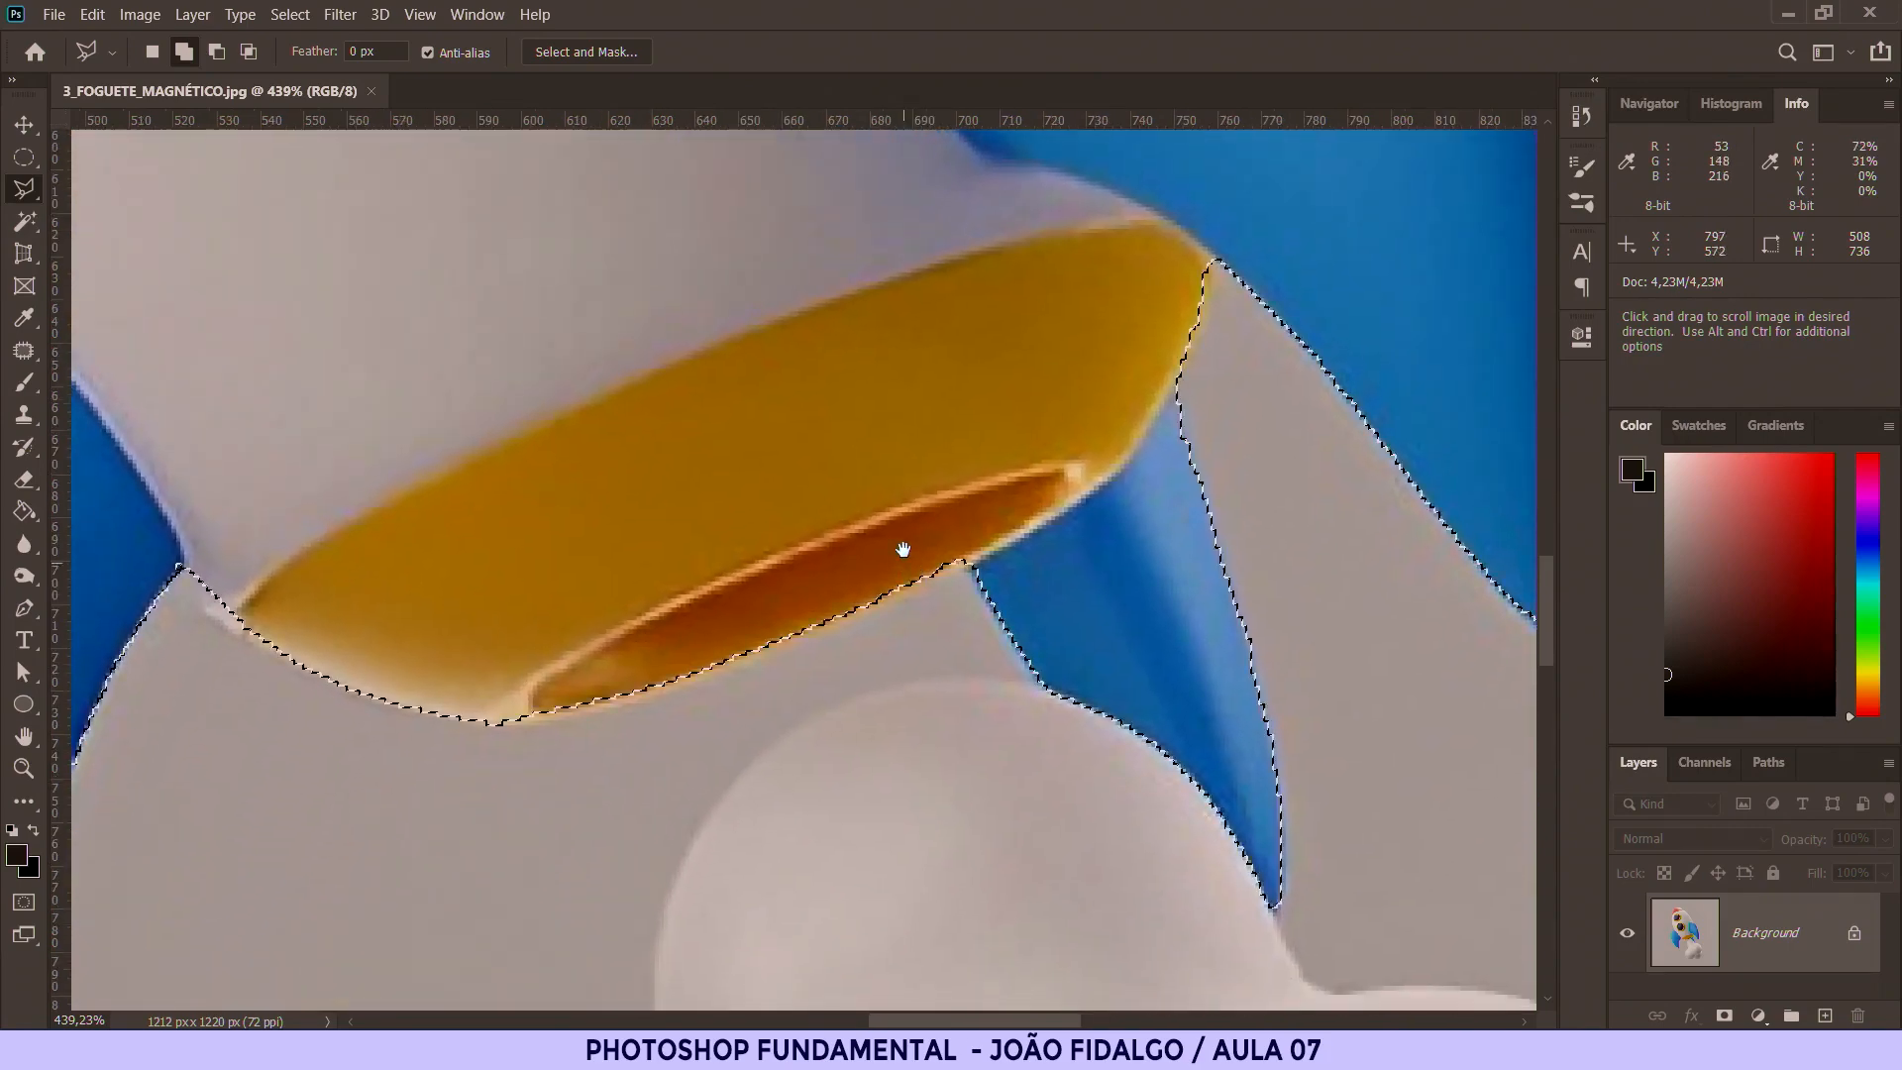
left_click_drag(903, 549, 1053, 308)
left_click_drag(730, 501, 837, 464)
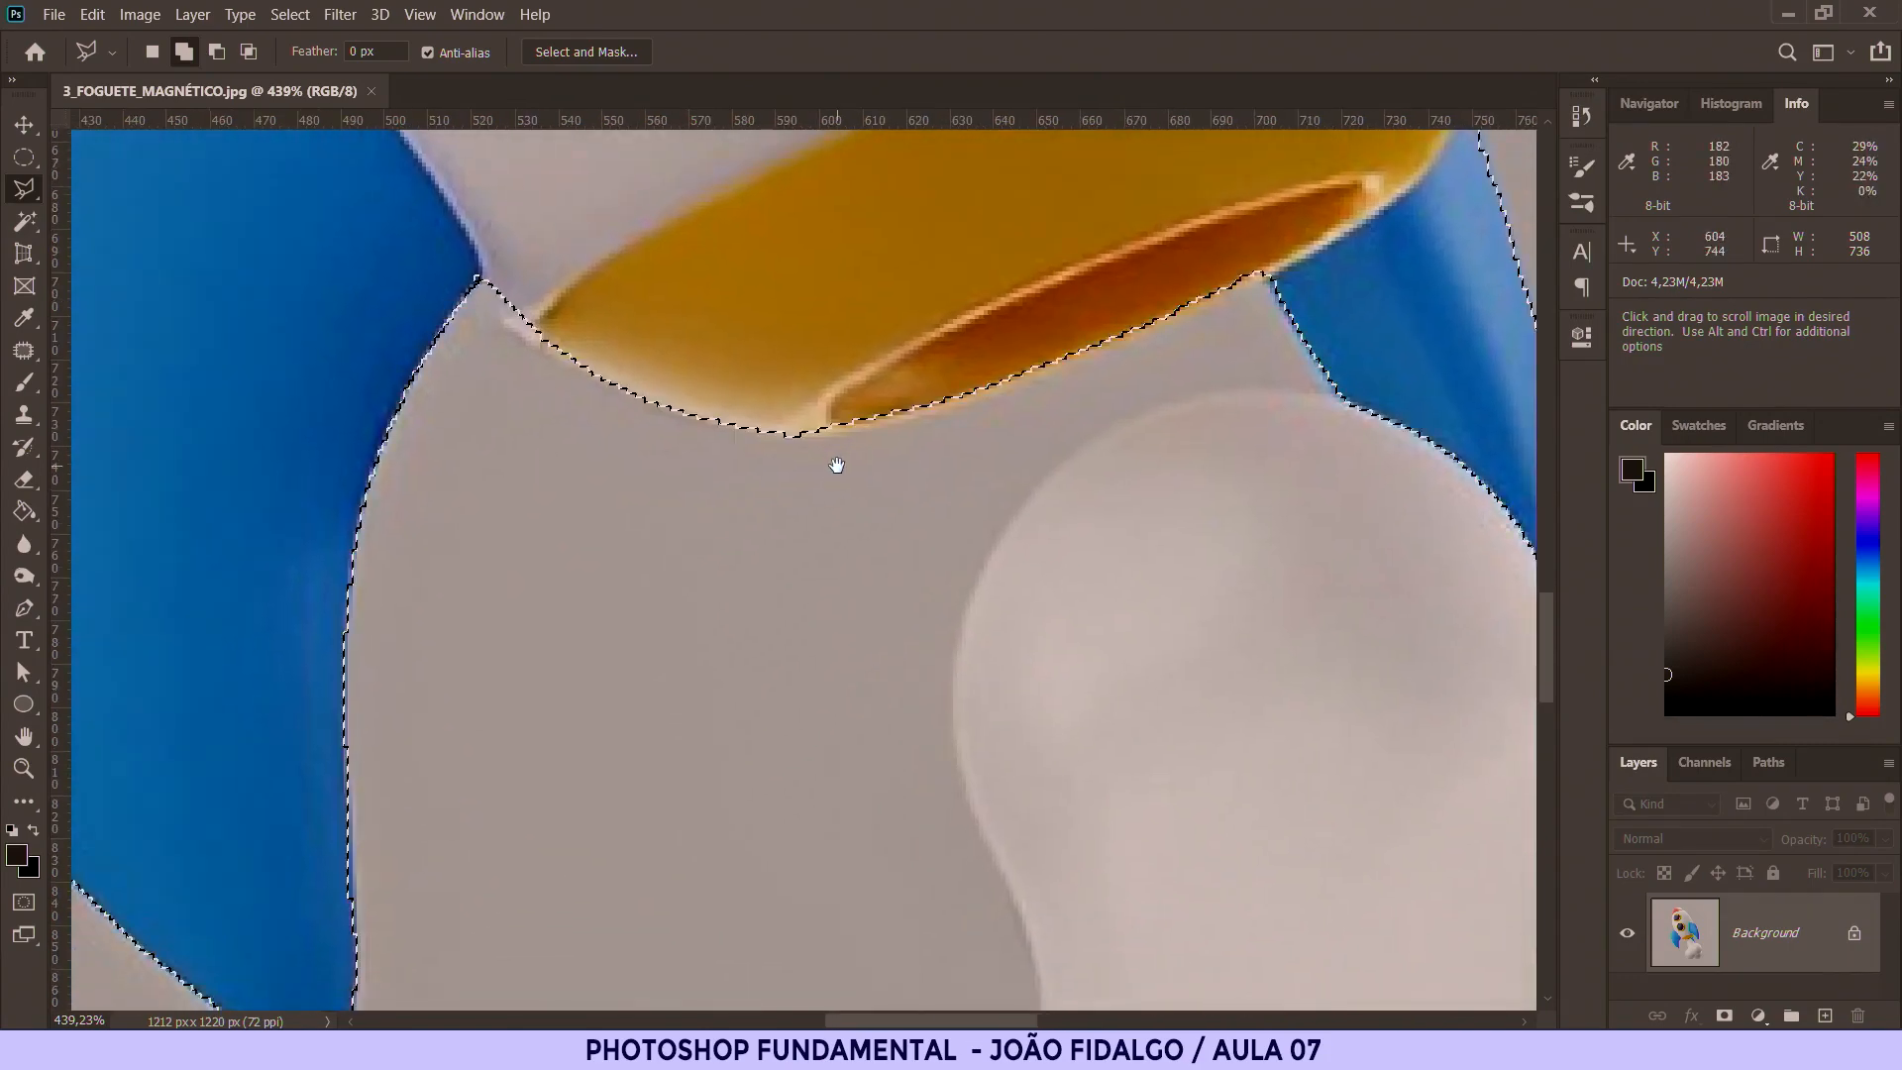
left_click(1264, 274)
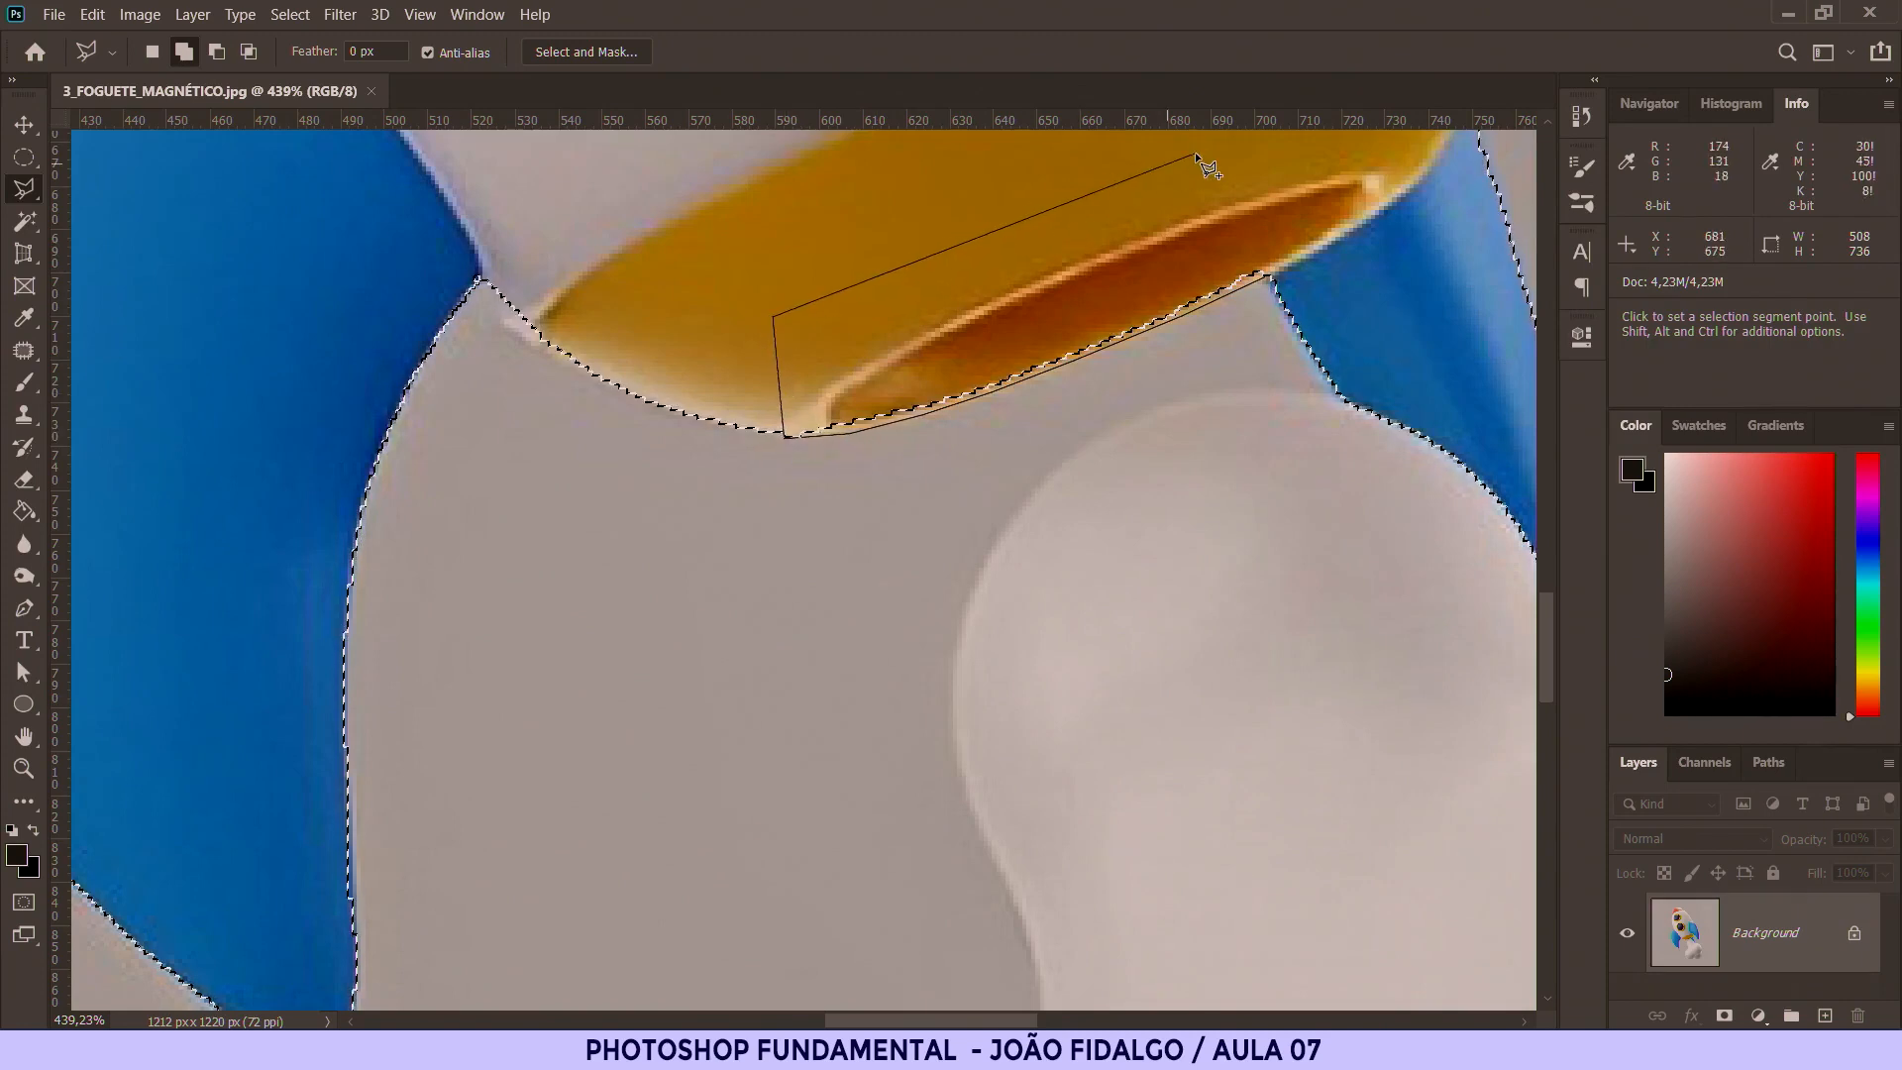
left_click(1329, 167)
left_click(1269, 276)
Step: Add the missed sliver at the nozzle's left corner beside the left fin to the selection, and fit the image on screen
scroll(519, 349, "up", 6)
left_click_drag(683, 406, 741, 533)
left_click(750, 543)
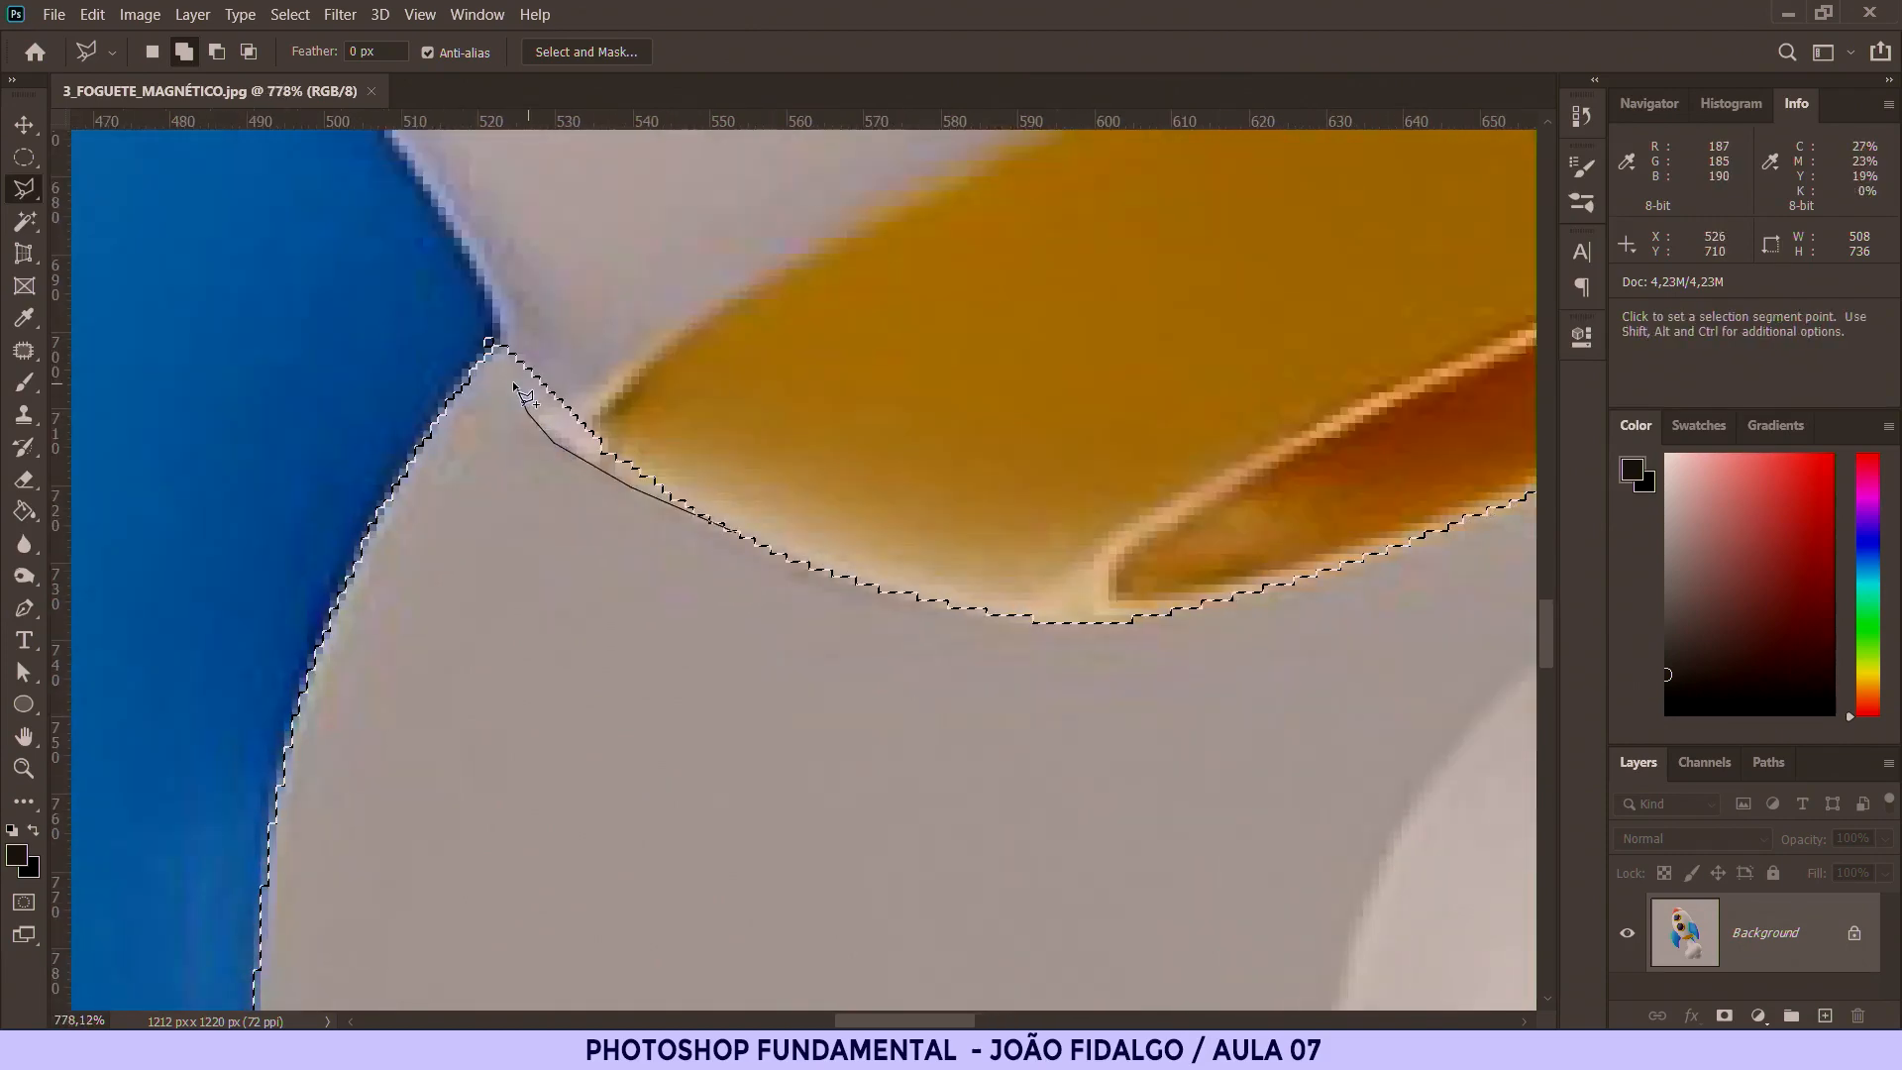
left_click(519, 256)
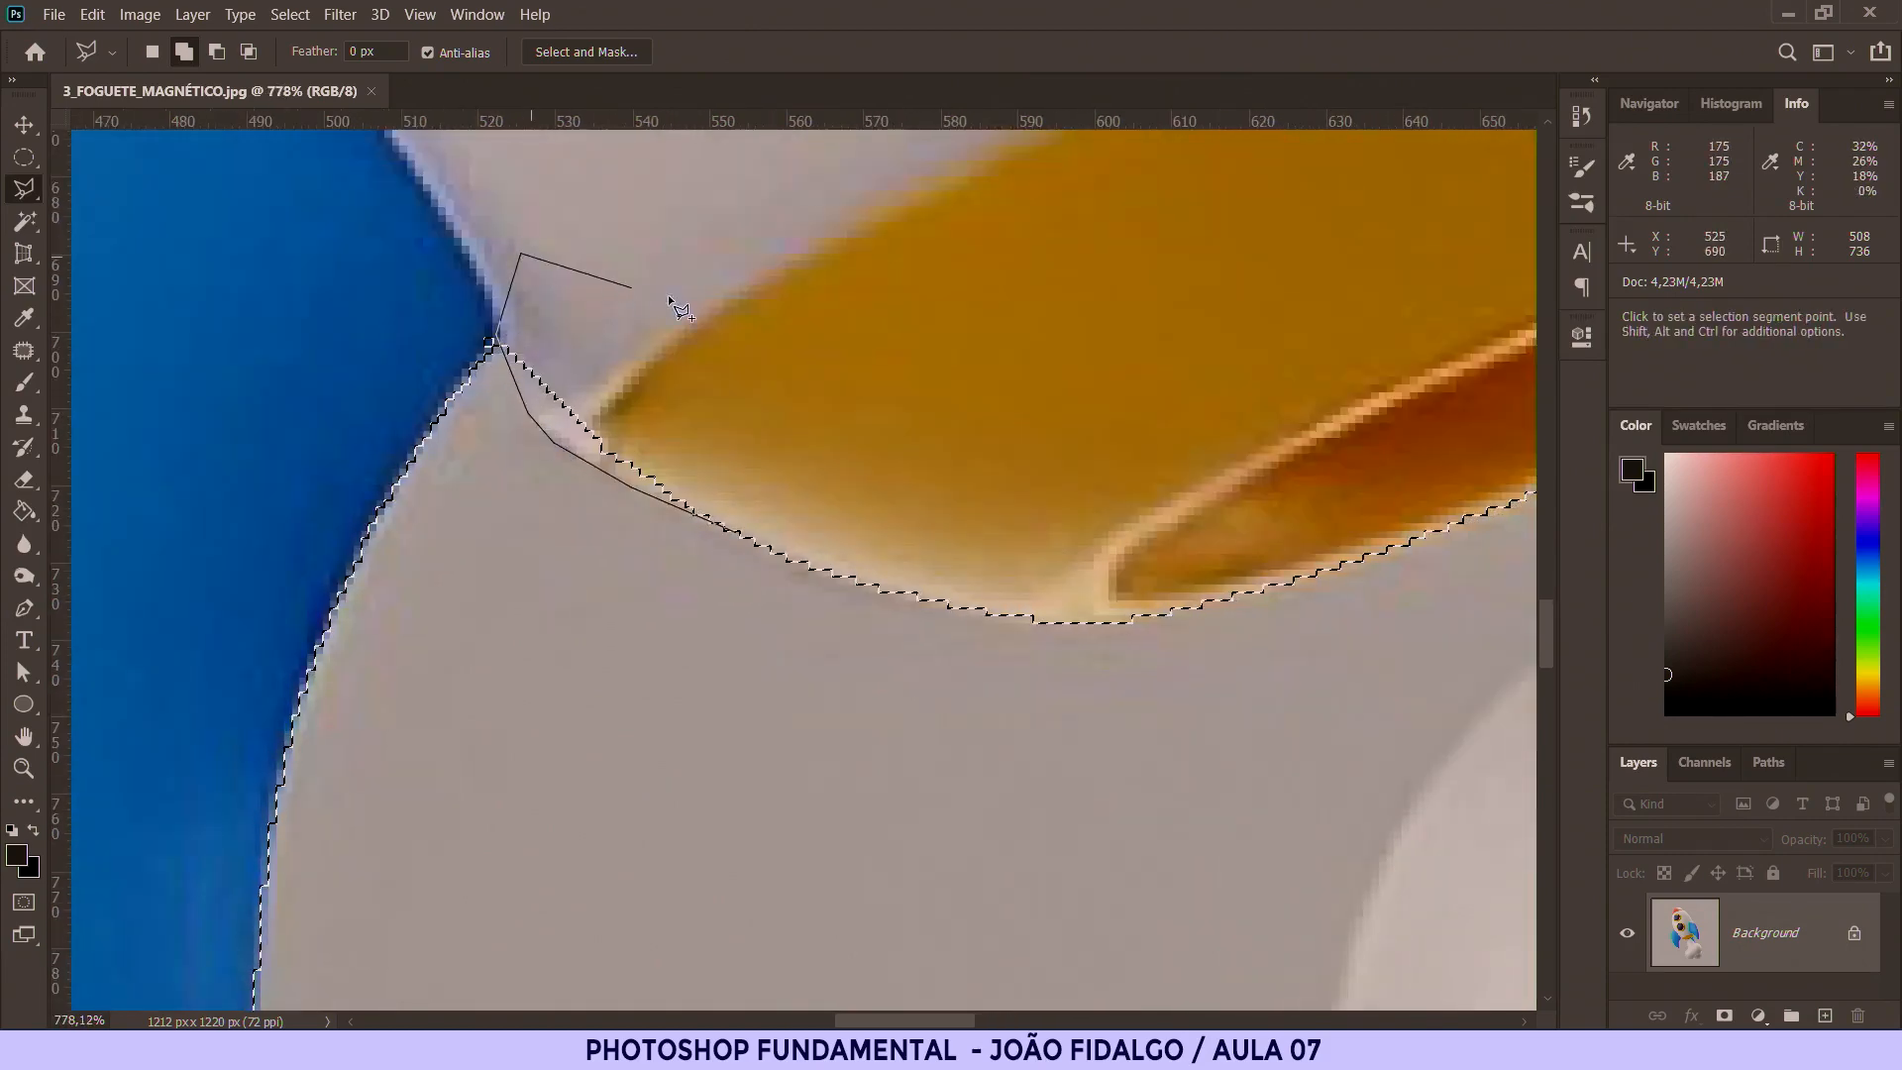
left_click(834, 319)
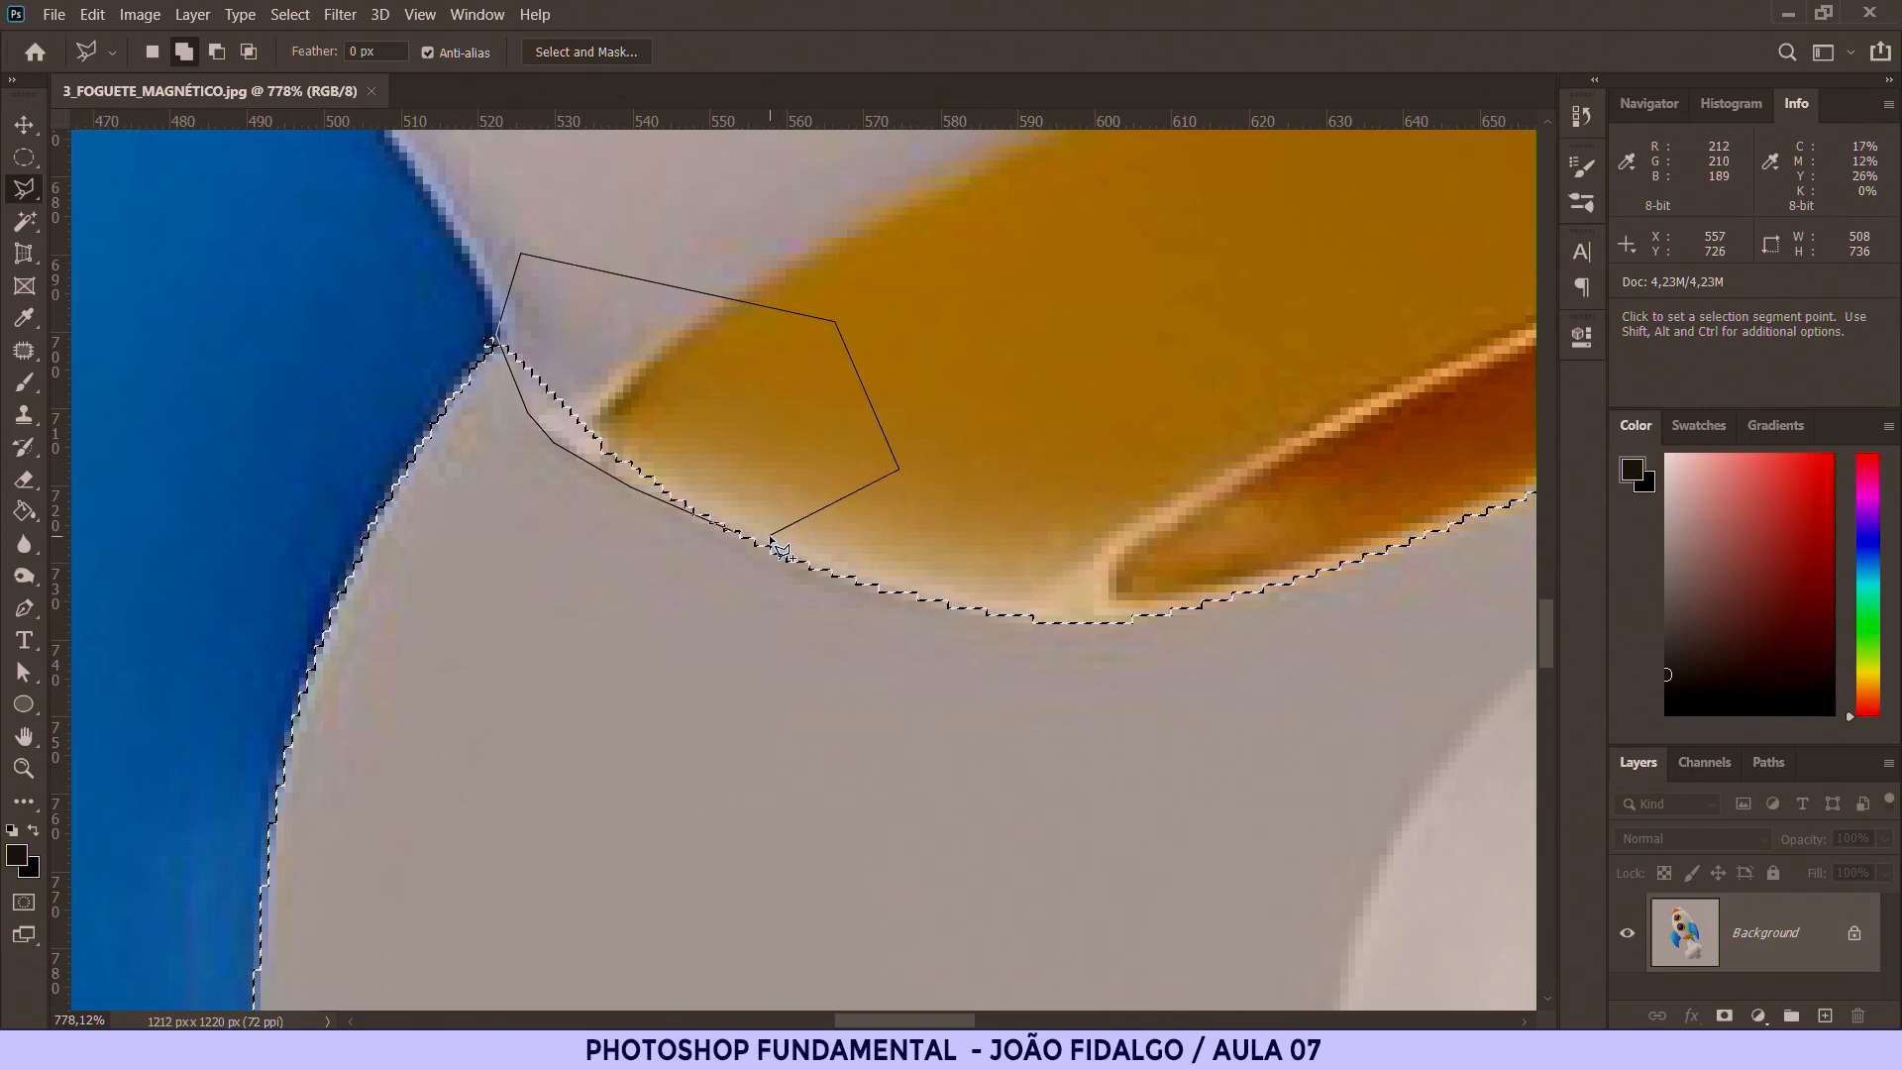
left_click(778, 548)
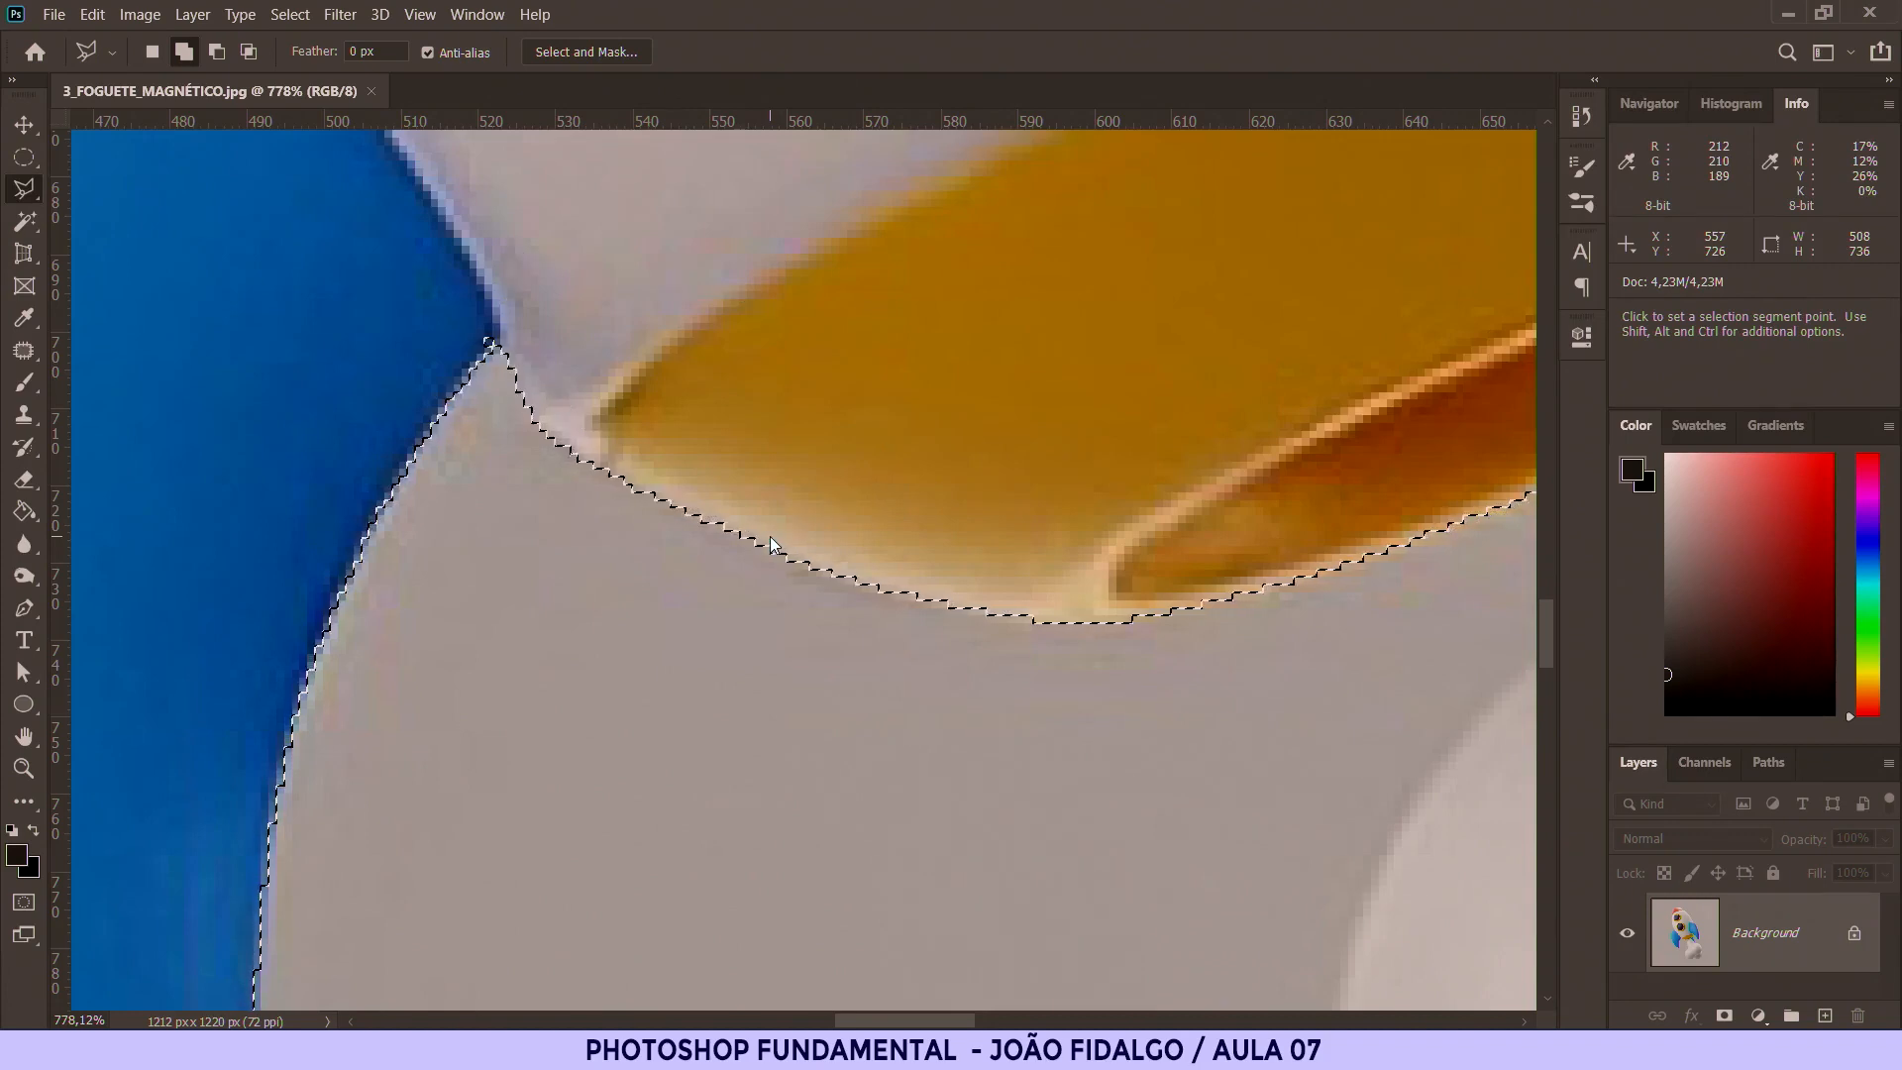
key("ctrl+0")
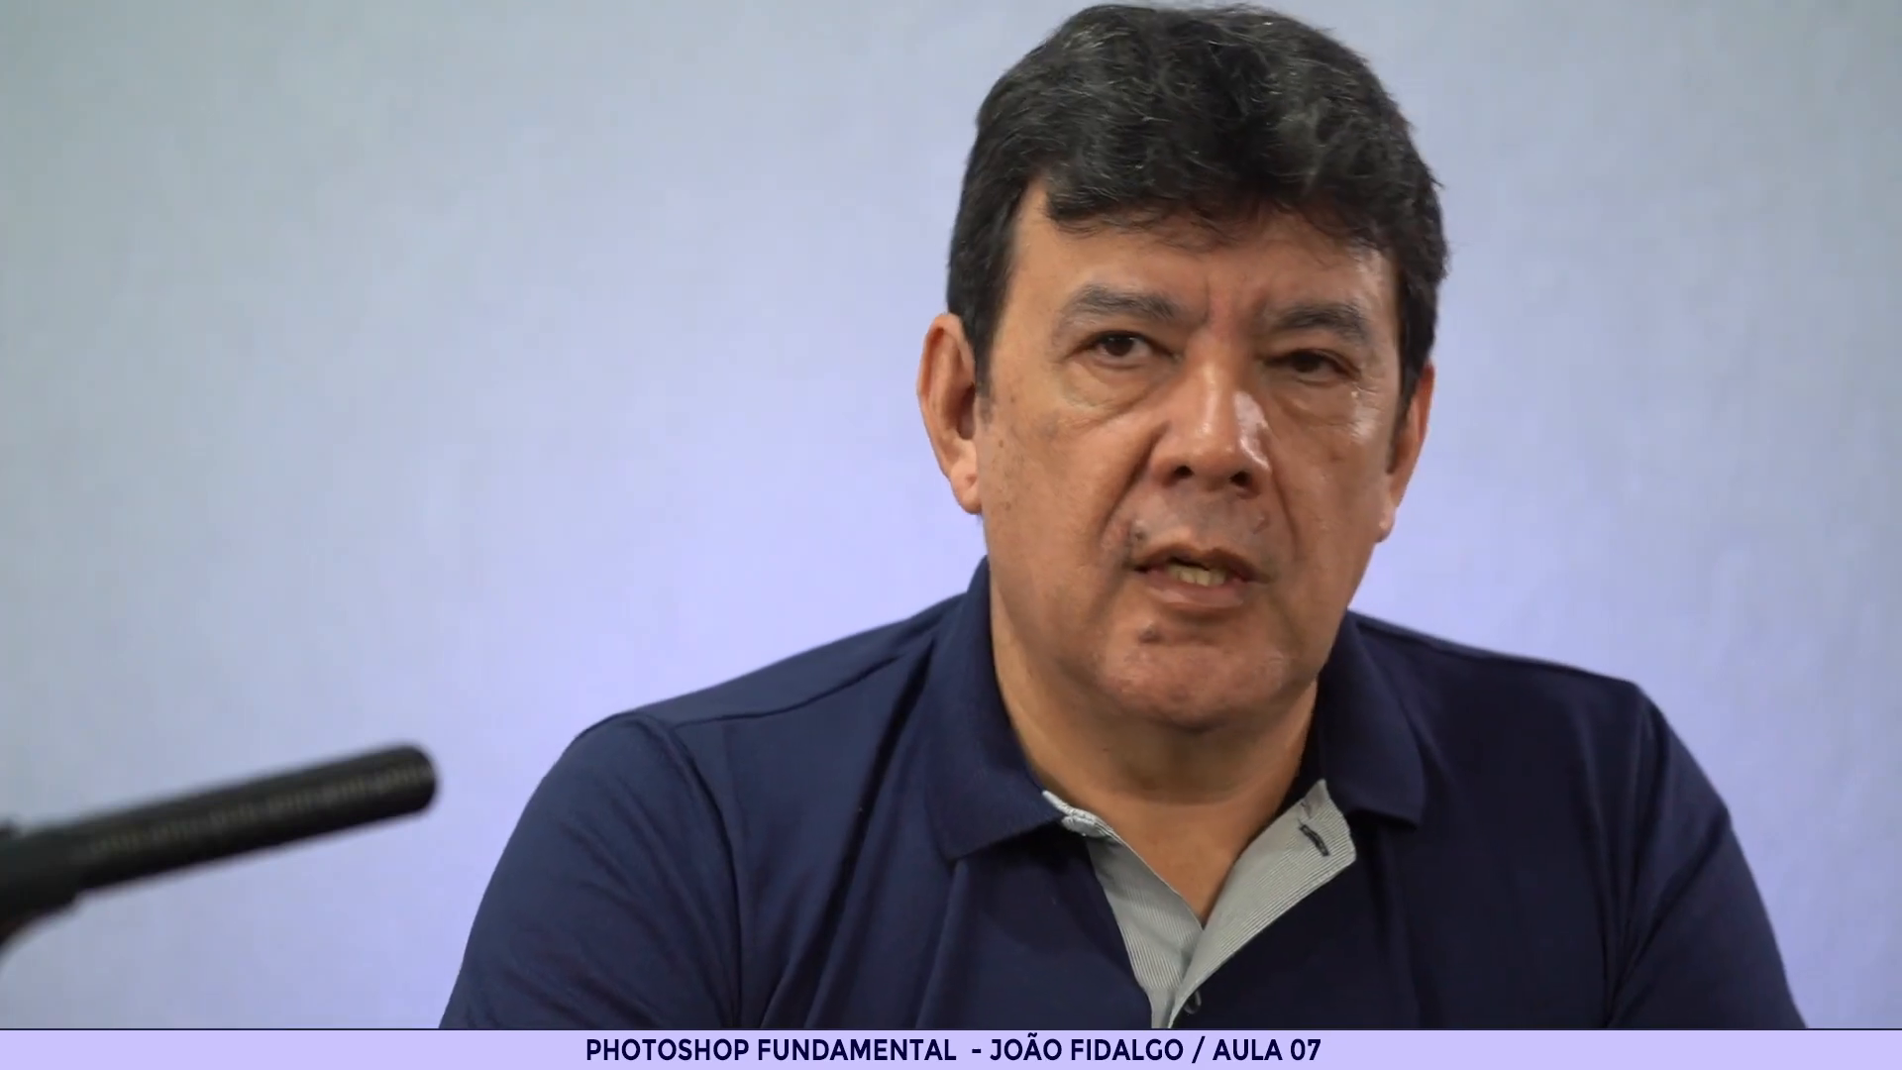